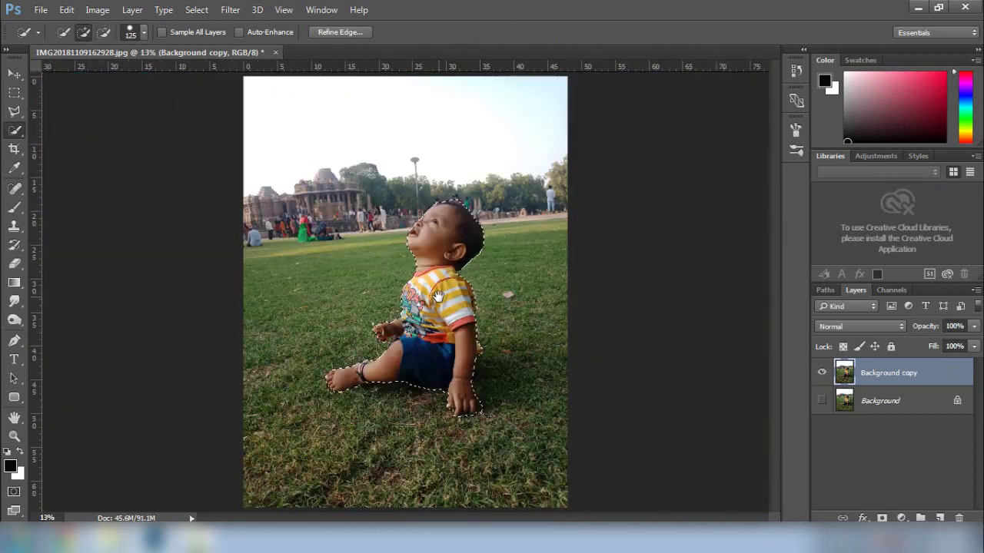
Start Refine Edge on the selection around the child and turn on Smart Radius
left_click(196, 9)
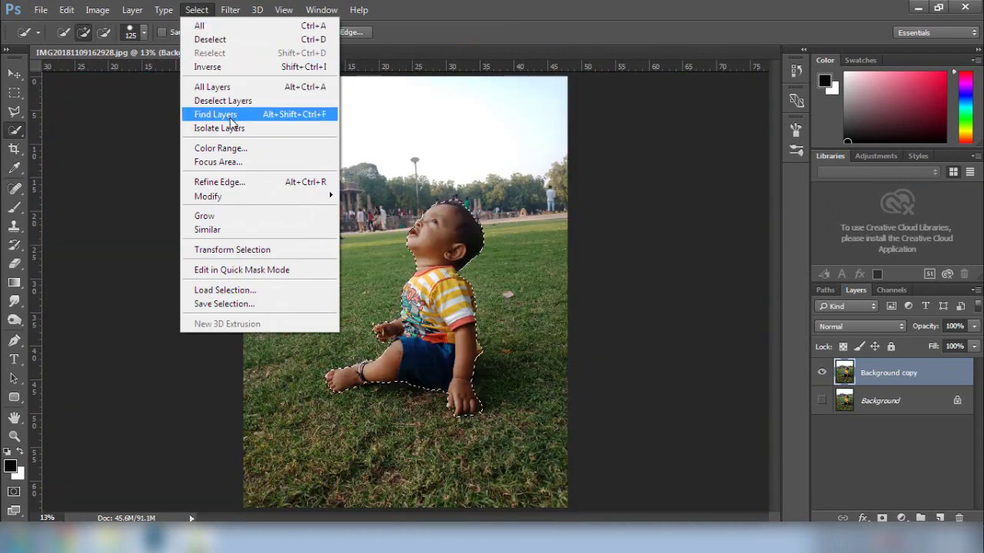
left_click(229, 183)
key("ctrl+plus")
key("ctrl+plus")
key("ctrl+plus")
key("ctrl+plus")
key("ctrl+plus")
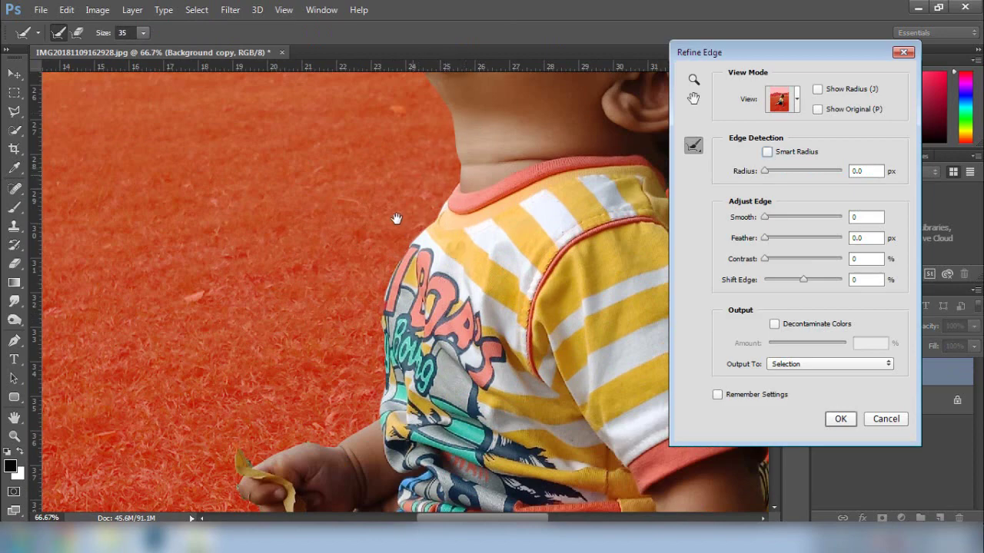
scroll(321, 287, "up", 4)
scroll(332, 271, "right", 2)
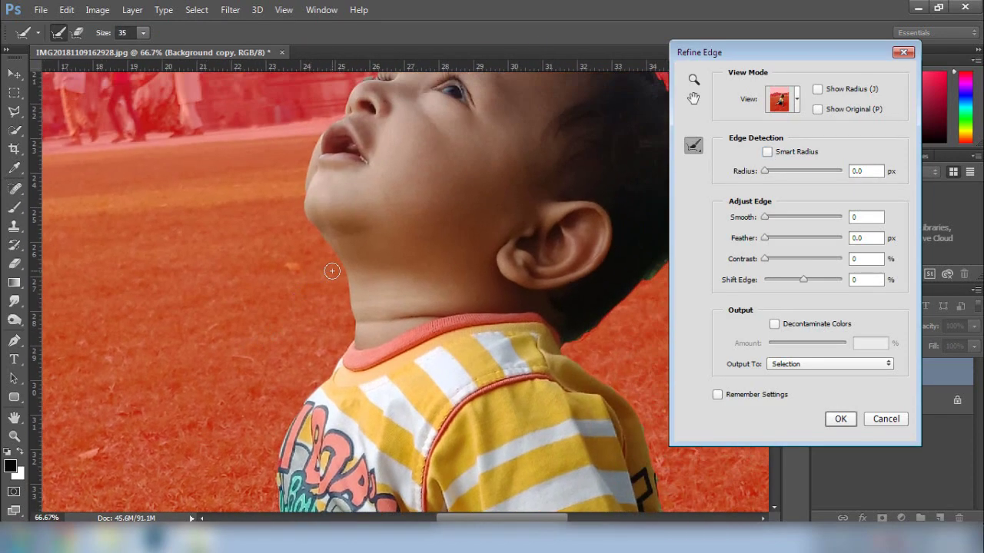
key("ctrl+plus")
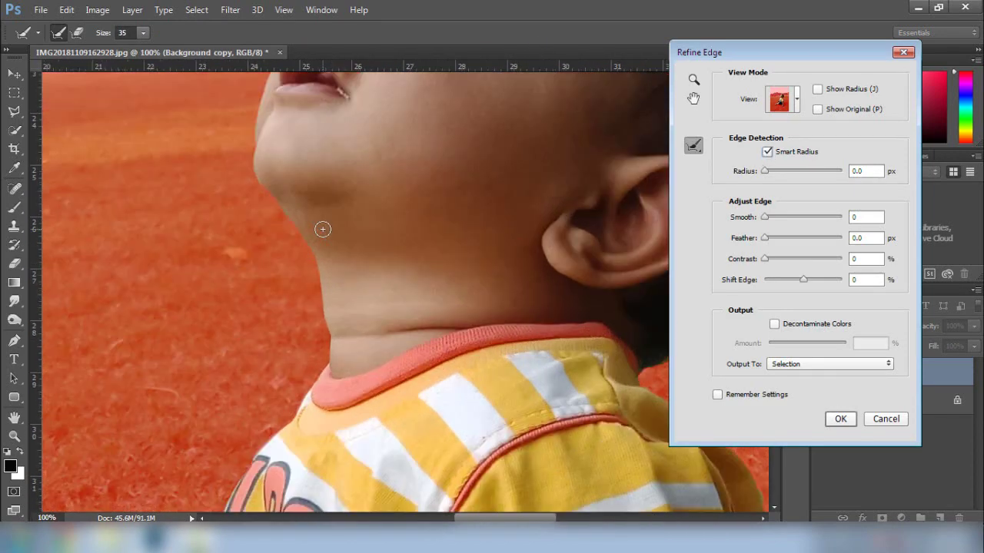
scroll(261, 292, "up", 5)
scroll(330, 328, "right", 1)
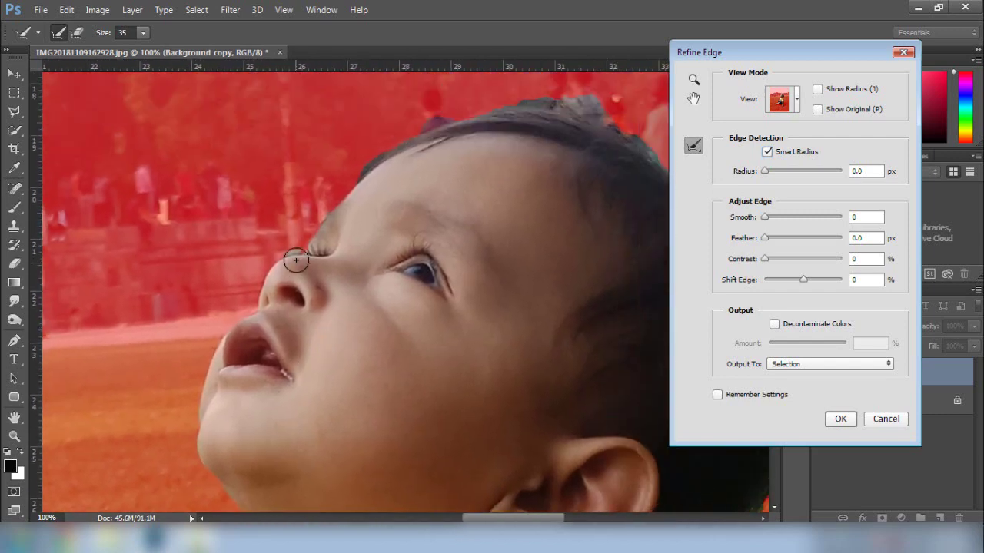
Refine the selection edge along the child's hair, back and supporting arm with the Refine Radius brush, enlarging it to size 50
mouse_move(372, 161)
left_mouse_down()
mouse_move(314, 219)
mouse_move(391, 138)
mouse_move(536, 100)
left_mouse_up()
key("bracketright")
key("bracketright")
key("bracketright")
scroll(451, 204, "down", 10)
scroll(496, 272, "right", 5)
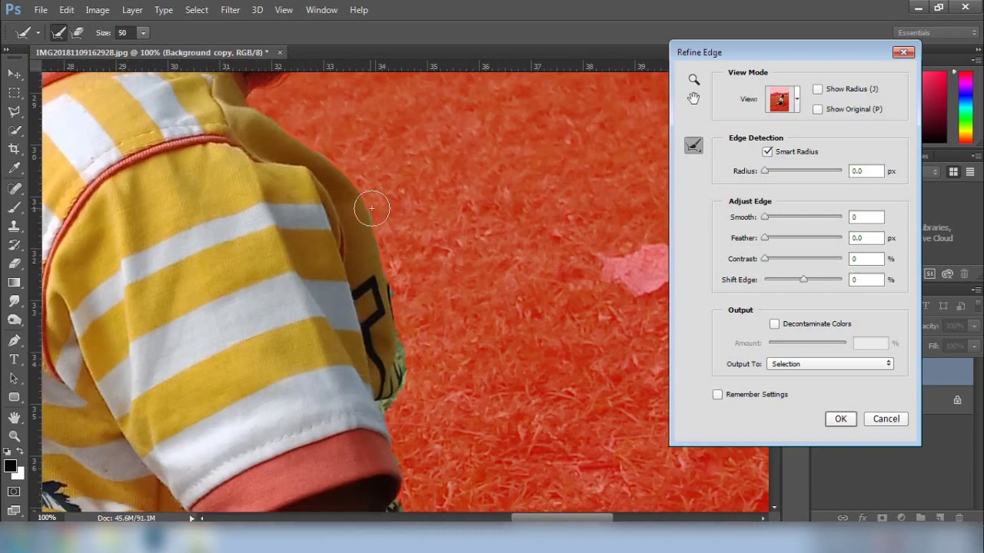
left_click_drag(412, 208, 459, 446)
scroll(415, 354, "down", 10)
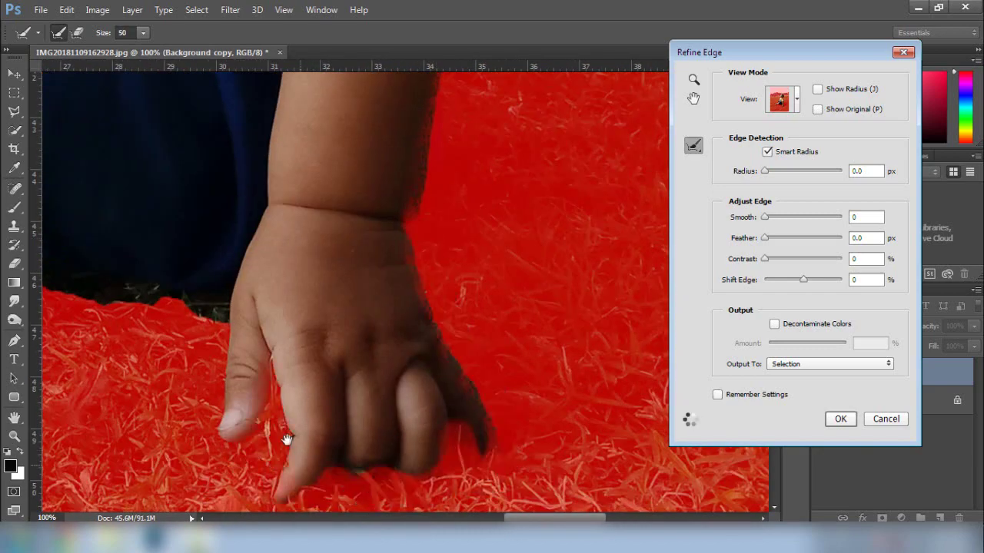
Brush the refinement along the edges of the child's legs, front arm, neck and face
scroll(198, 392, "left", 4)
scroll(198, 393, "up", 2)
scroll(197, 393, "left", 8)
scroll(176, 417, "down", 5)
scroll(307, 308, "up", 5)
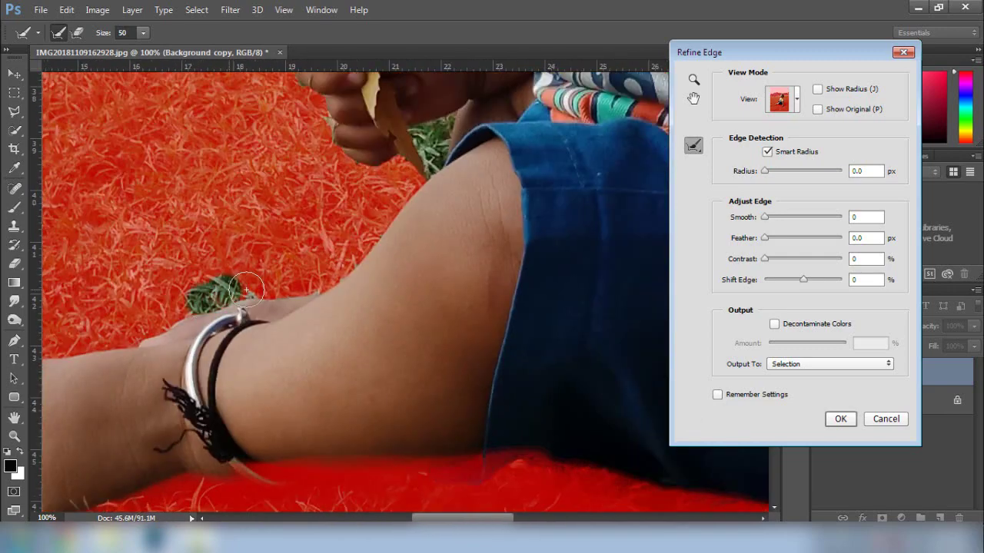
scroll(439, 217, "up", 2)
left_click_drag(439, 218, 292, 146)
scroll(369, 308, "up", 15)
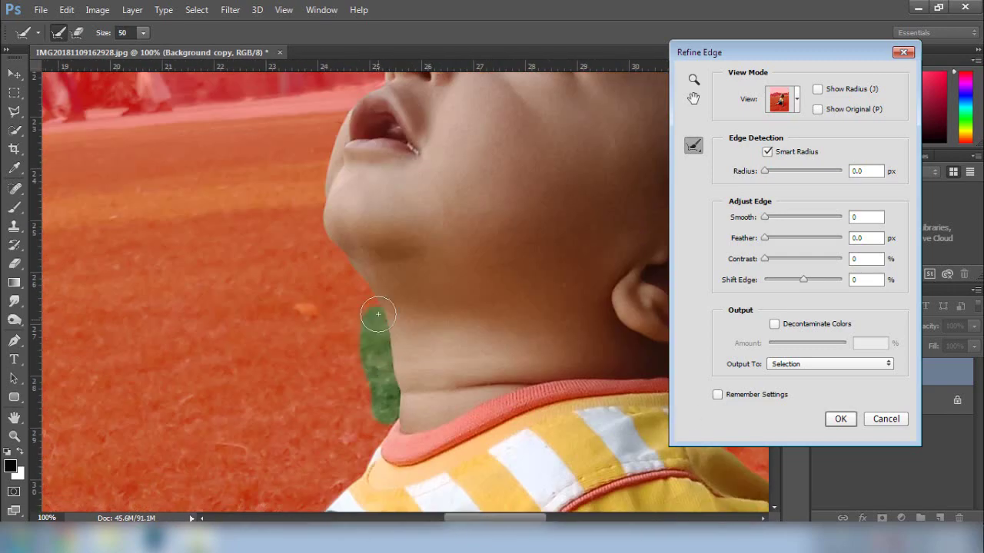
scroll(265, 383, "right", 3)
mouse_move(264, 383)
left_mouse_down()
mouse_move(319, 305)
mouse_move(366, 259)
mouse_move(447, 303)
left_mouse_up()
Output the refined selection to a new layer and apply the refinement
left_click(805, 364)
left_click(799, 392)
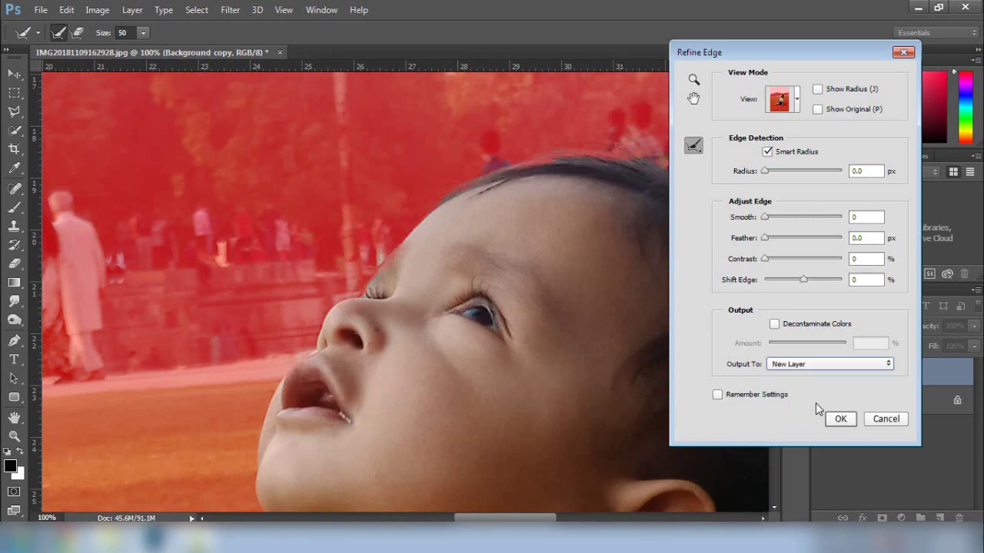
left_click(840, 419)
key("ctrl+0")
Delete the Background copy and Background layers, keeping only the child cutout
left_click(876, 401)
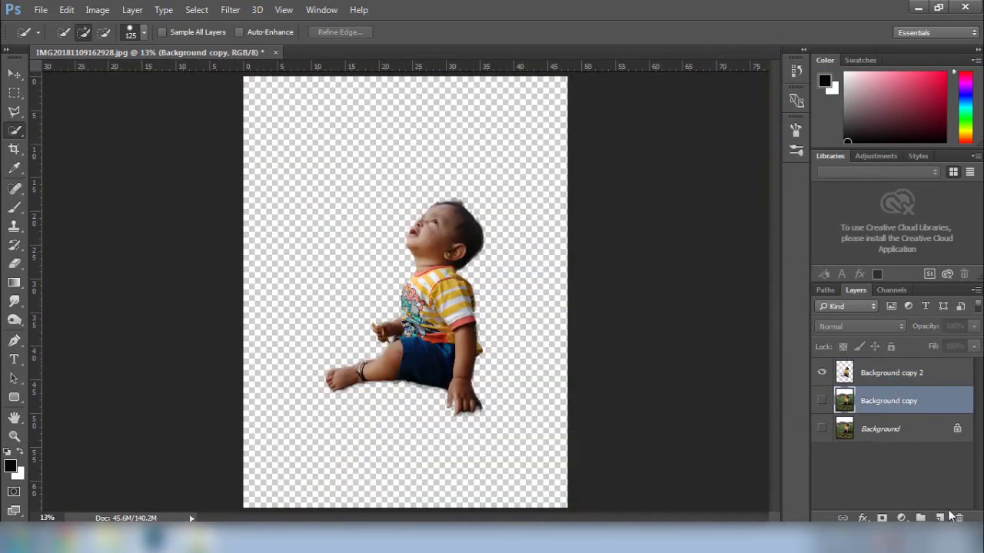
left_click(959, 518)
left_click(325, 188)
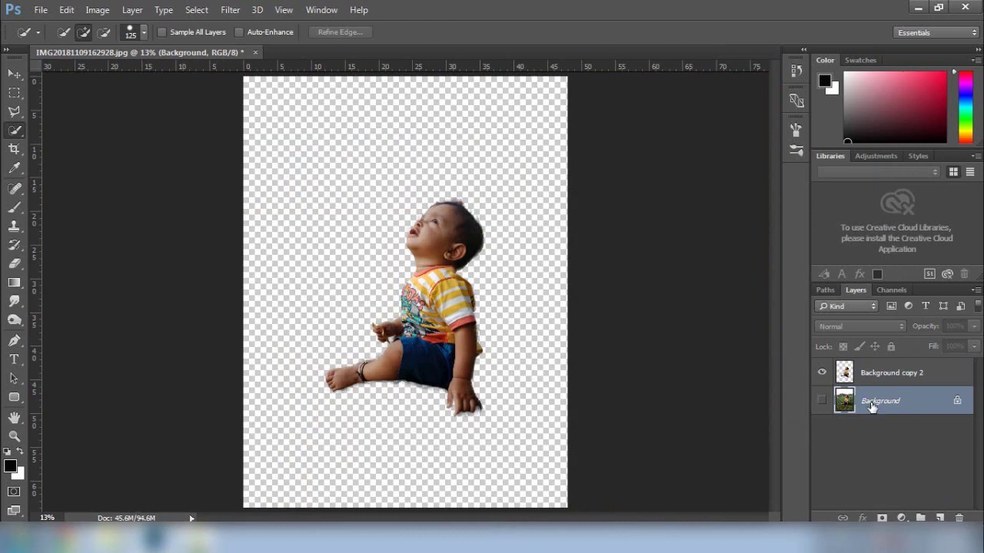
left_click(821, 400)
left_click(822, 400)
left_click(959, 518)
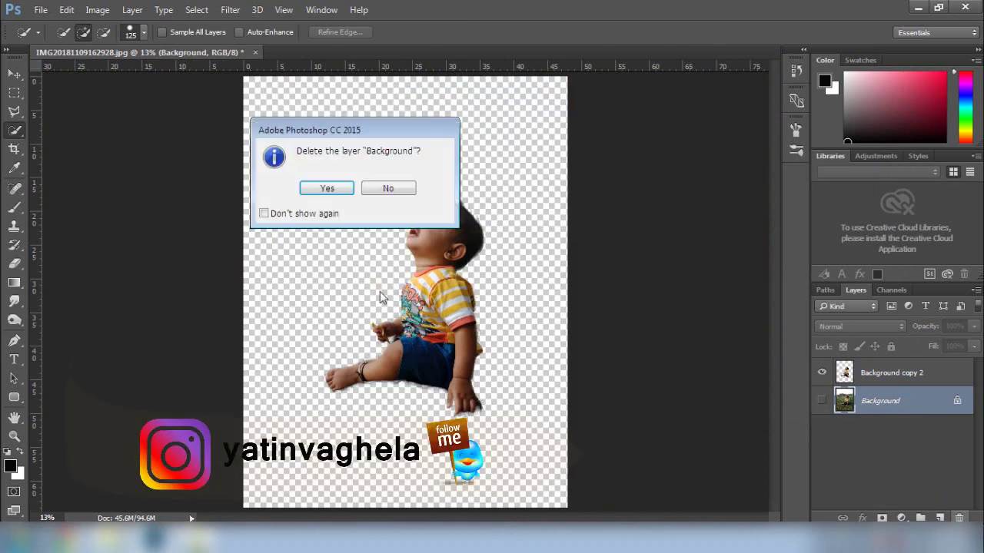
left_click(325, 187)
Move the child cutout lower and slightly left on the canvas
left_click(19, 74)
left_click_drag(443, 293, 423, 327)
key("ctrl+minus")
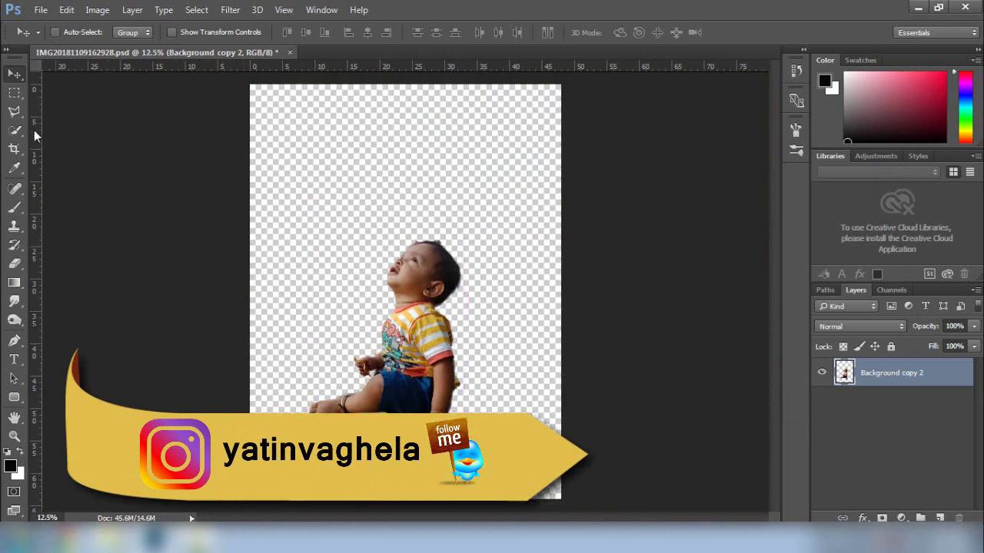
Extend the canvas slightly on both sides and at its upper edge with the Crop tool, and shift the child slightly right
left_click(13, 148)
left_click_drag(555, 291, 576, 286)
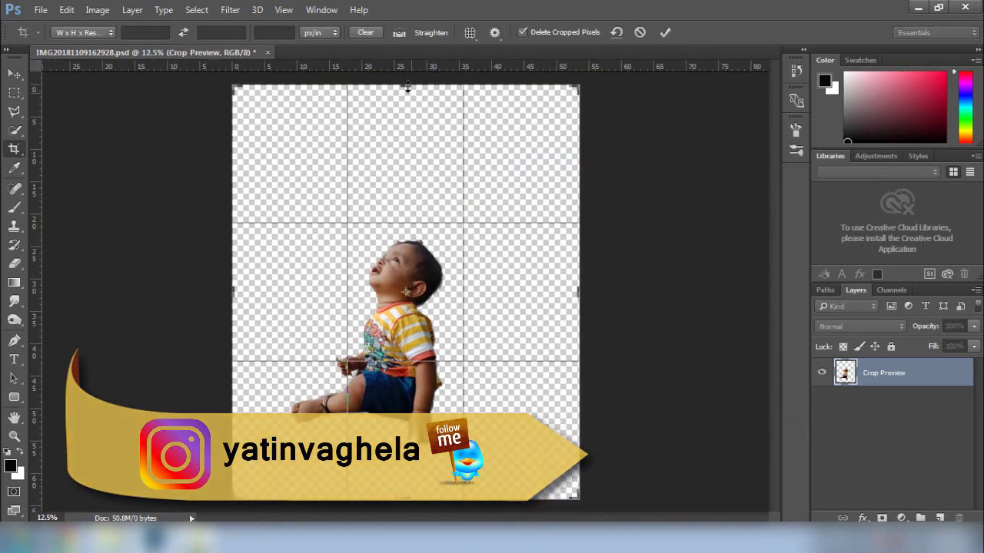
left_click_drag(405, 81, 408, 71)
key("Return")
key("v")
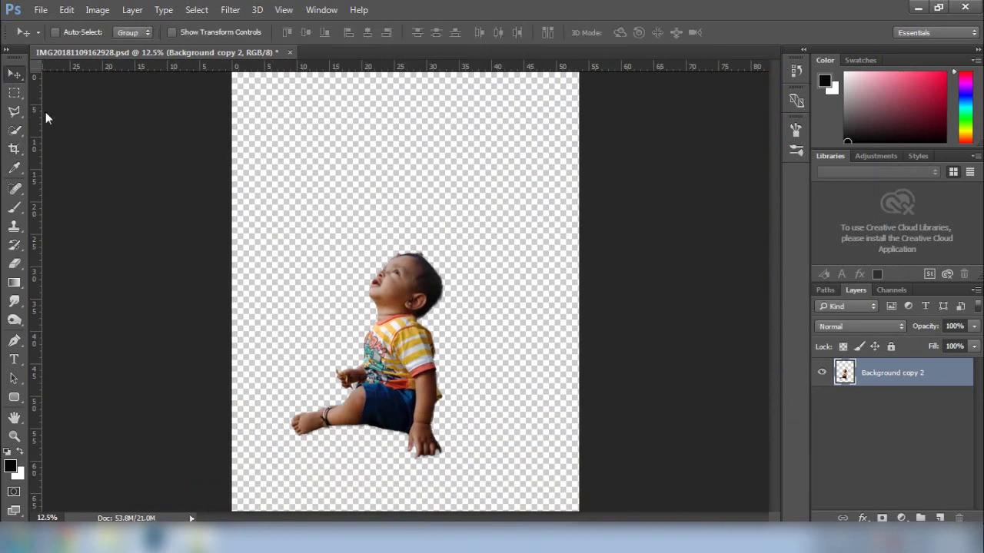
left_click_drag(388, 355, 409, 352)
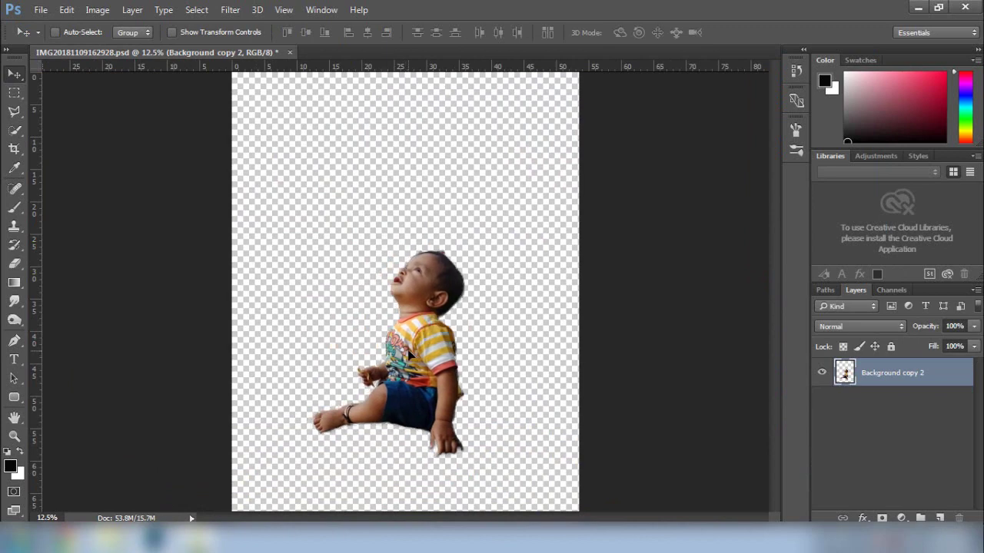
Place the image bg as a linked file, scale it to the canvas width and move it to the canvas's lower edge
left_click(34, 10)
left_click(84, 287)
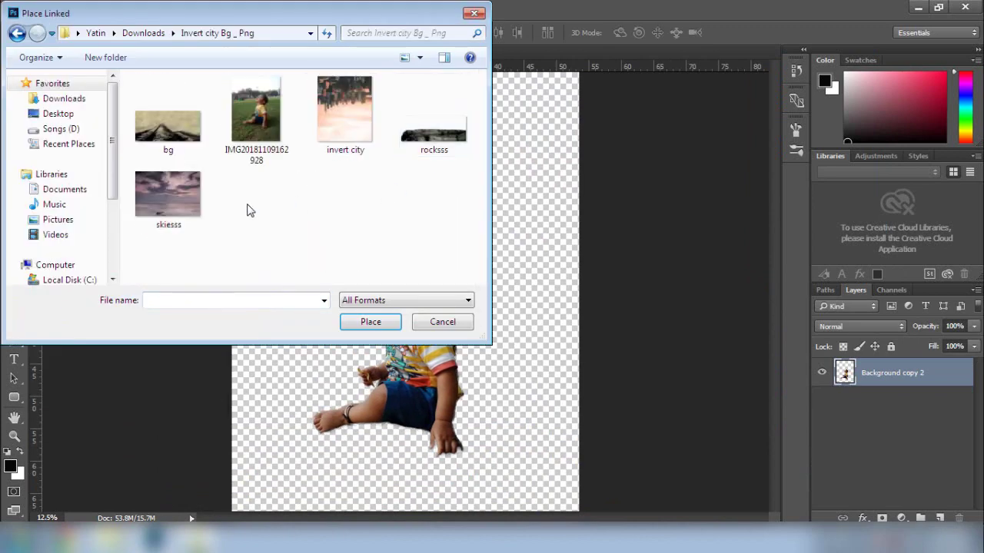
left_click(168, 127)
left_click(372, 322)
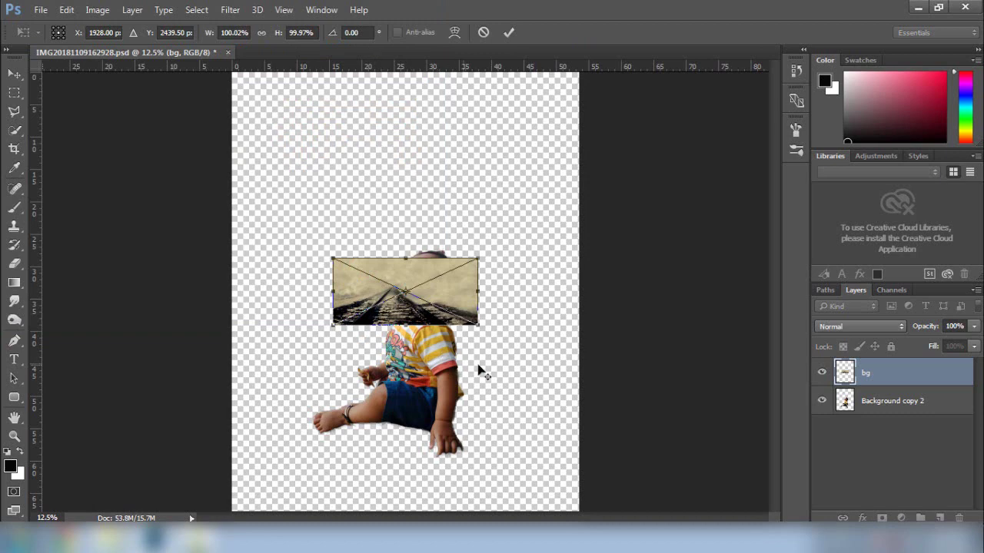
left_click_drag(481, 325, 569, 392)
key("Return")
left_click_drag(443, 294, 425, 422)
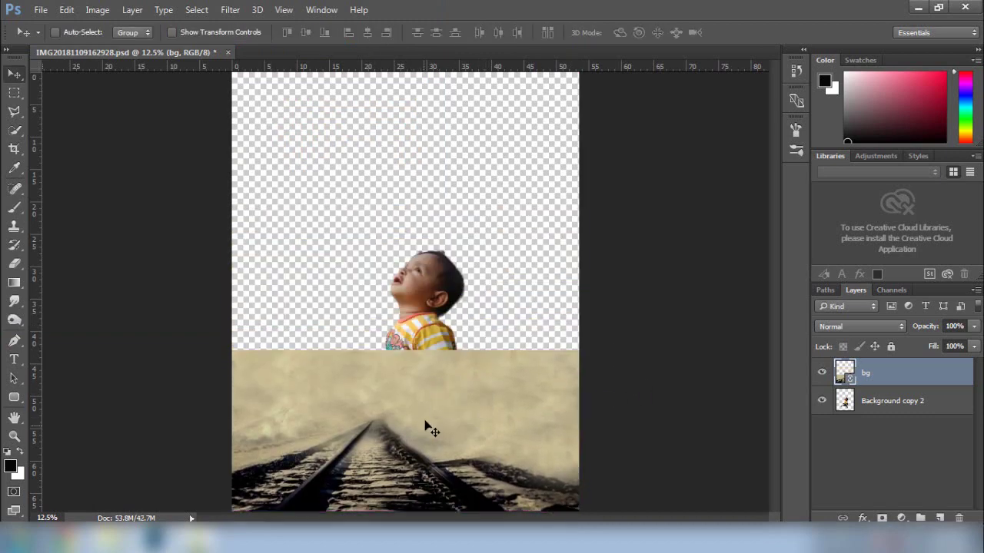
Rasterize the bg layer and hide the child cutout layer
right_click(884, 374)
left_click(639, 351)
left_click(822, 400)
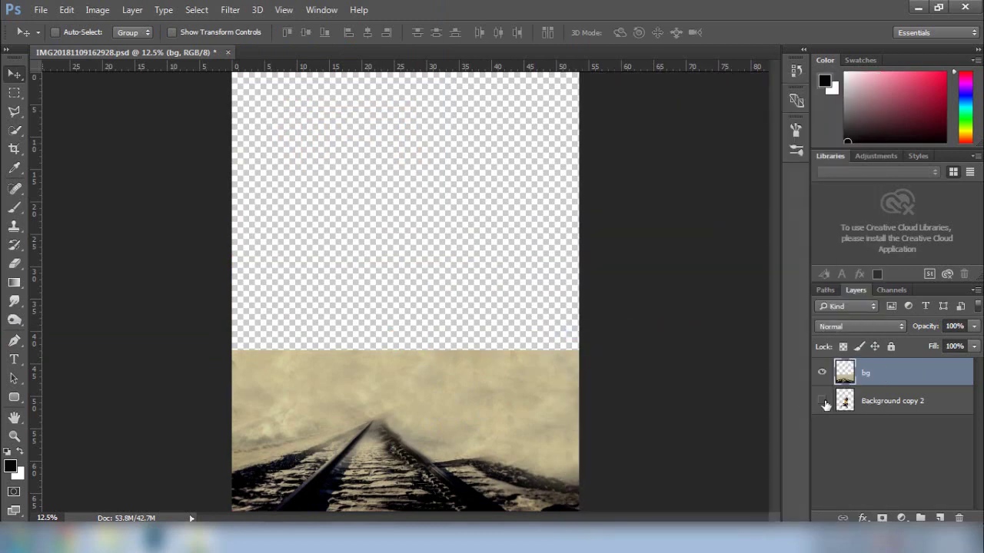
Place the image invert city as a linked file and scale it to fill the canvas width from the upper edge
left_click(41, 9)
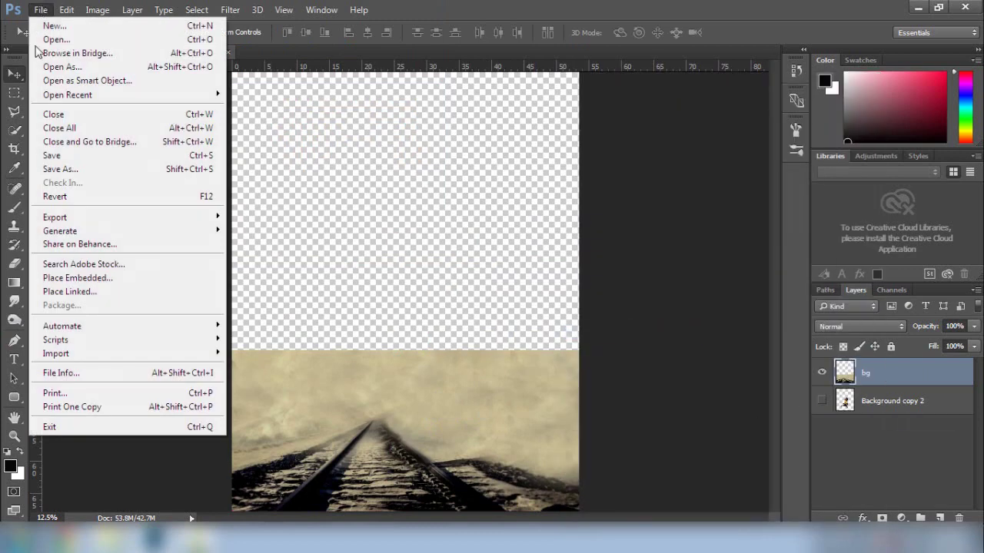
left_click(73, 294)
left_click(336, 116)
left_click(370, 322)
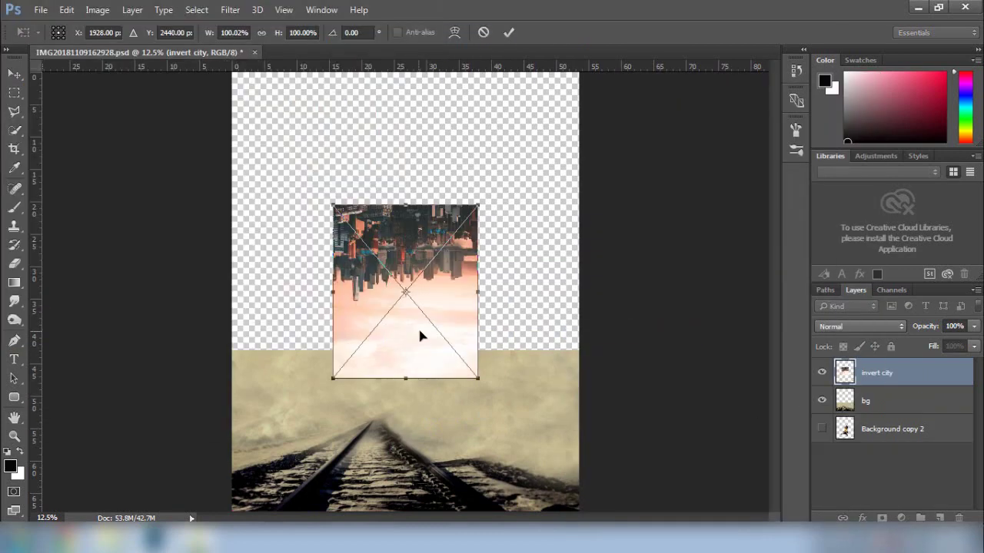
left_click_drag(389, 255, 389, 191)
left_click_drag(476, 313, 566, 419)
left_click_drag(461, 189, 465, 226)
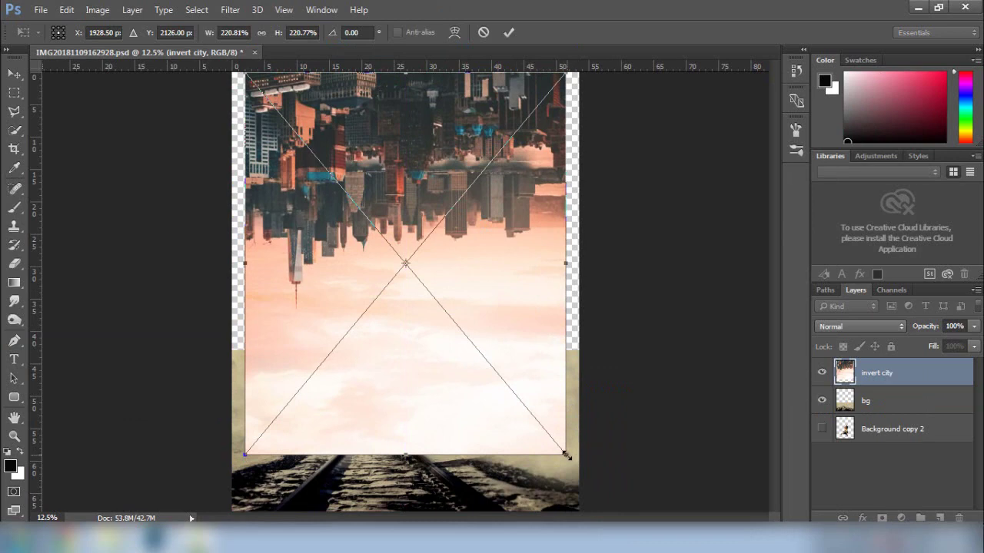
left_click_drag(566, 456, 581, 477)
key("Return")
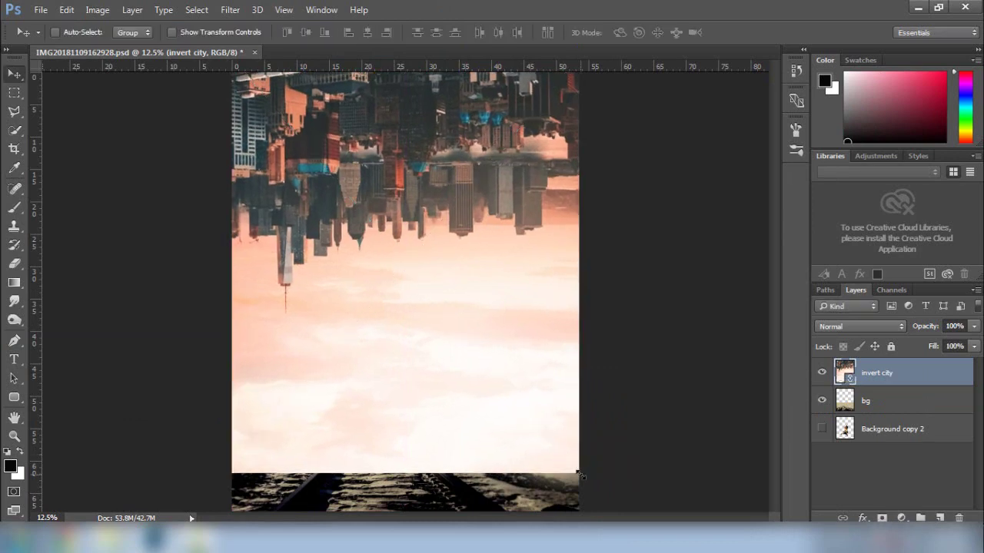
Rasterize the invert city layer
right_click(880, 397)
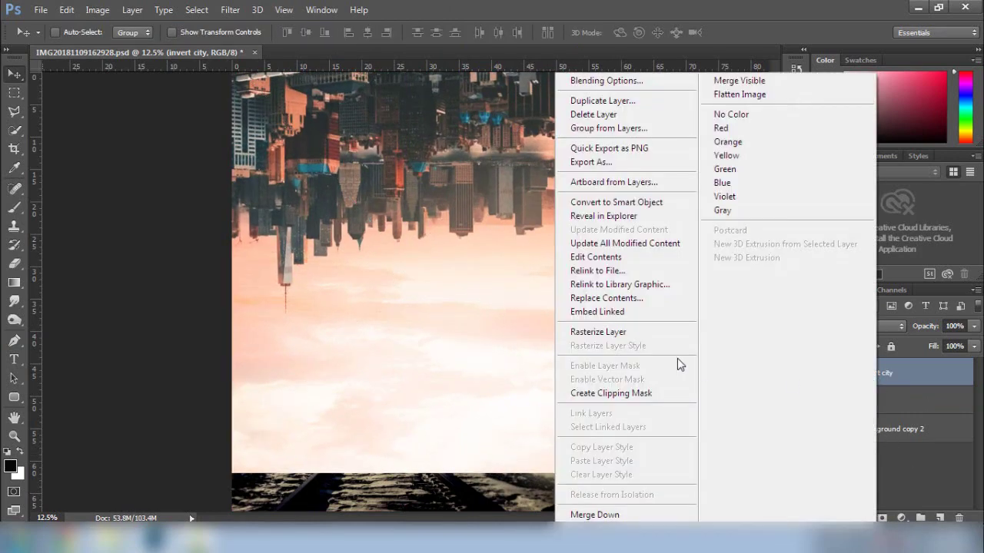
left_click(652, 329)
key("ctrl+minus")
key("ctrl+0")
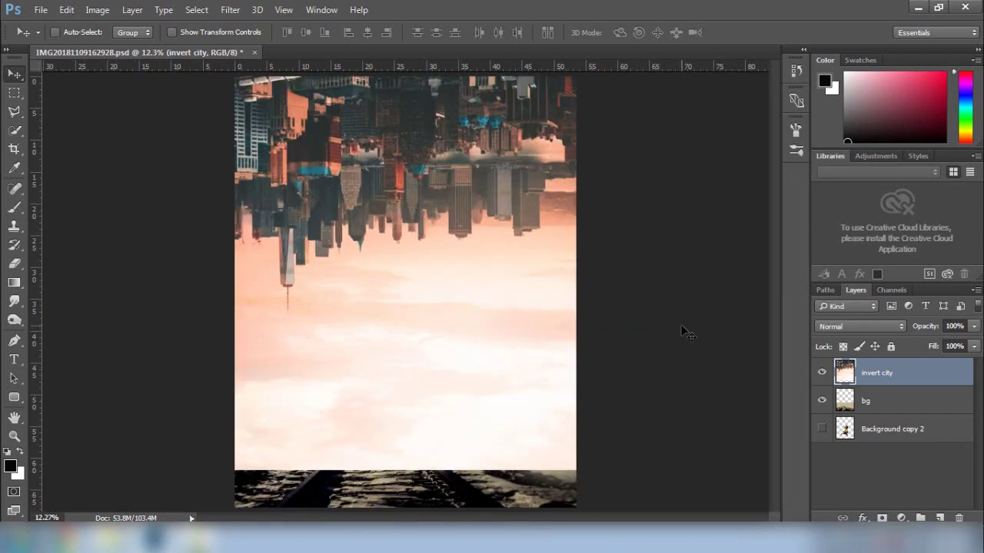
Add a layer mask to invert city and fade its lower part into the railway track with a black-to-white linear gradient
left_click(882, 517)
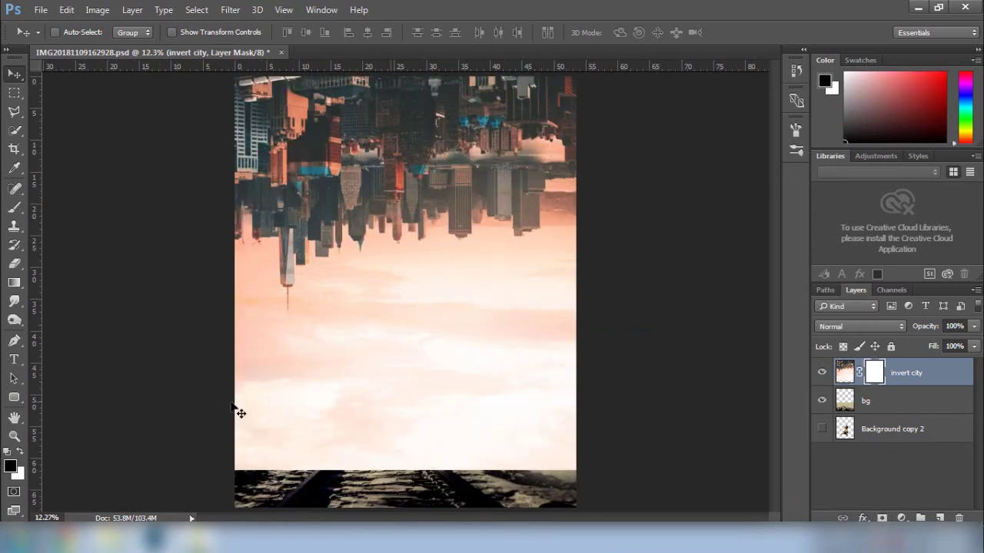
left_click(16, 281)
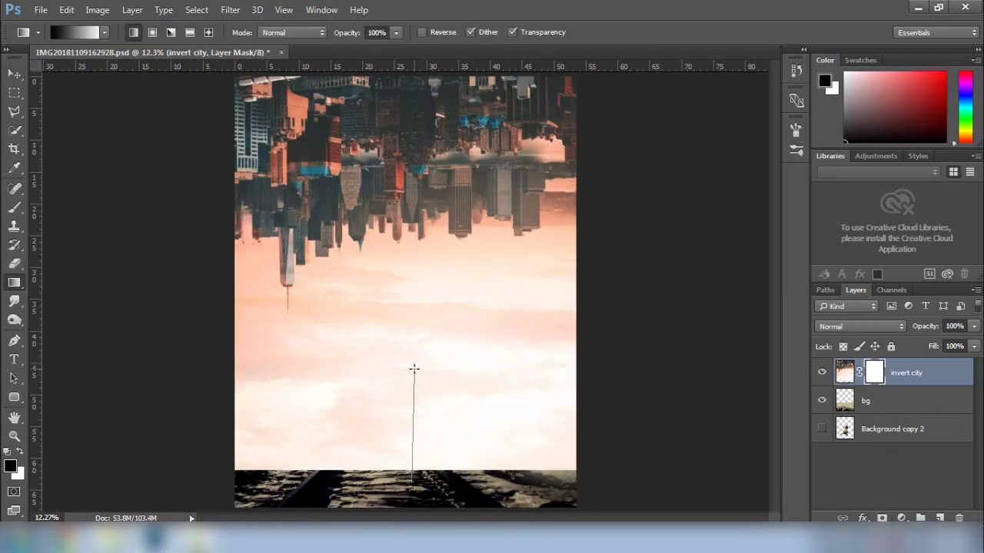
left_click_drag(413, 370, 413, 369)
left_click_drag(407, 477, 408, 297)
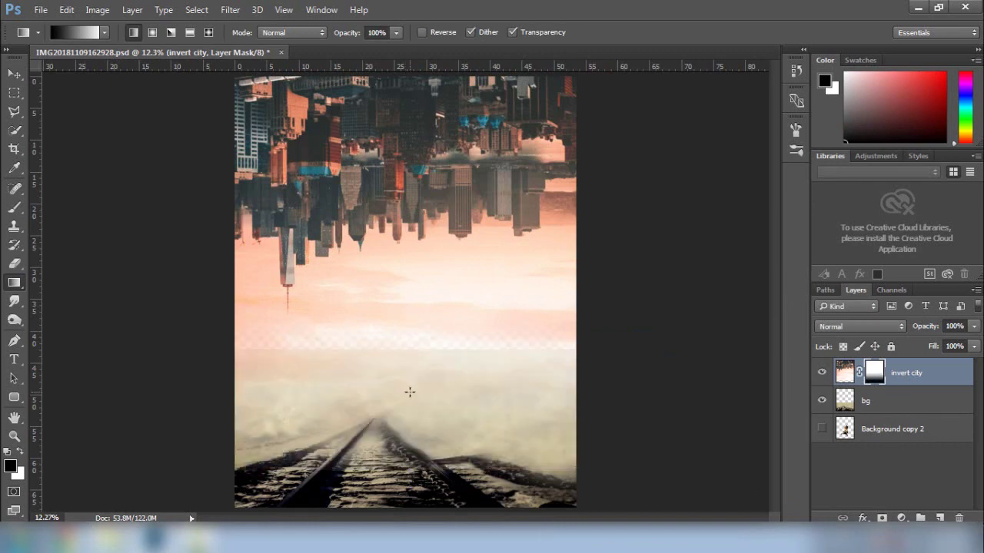
left_click_drag(408, 413, 419, 385)
Move the masked invert city layer upward so the skyline sits higher on the canvas
left_click(14, 74)
left_click_drag(418, 165, 438, 184)
left_click_drag(452, 264, 455, 261)
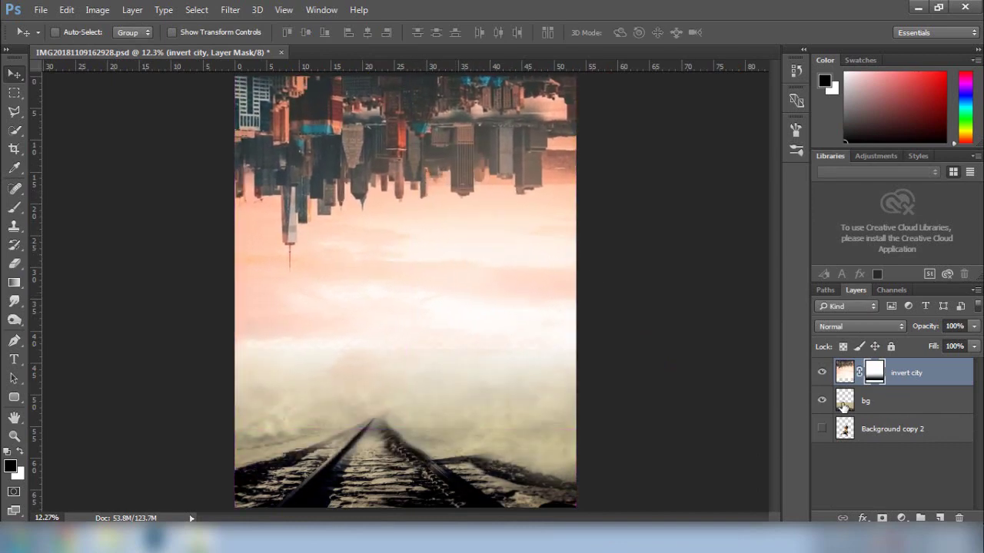
Place the image skiesss as a linked file directly above the bg layer
left_click(873, 401)
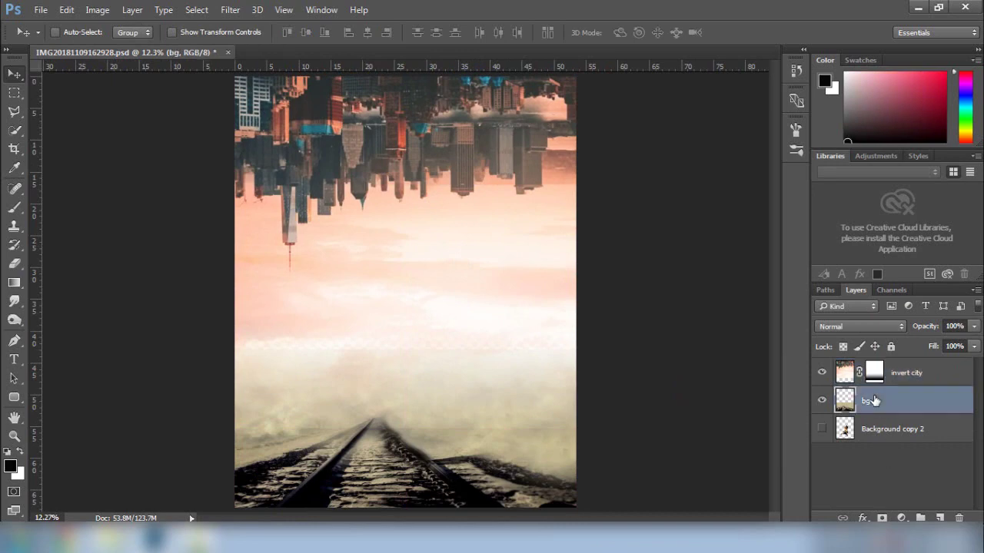
left_click(41, 9)
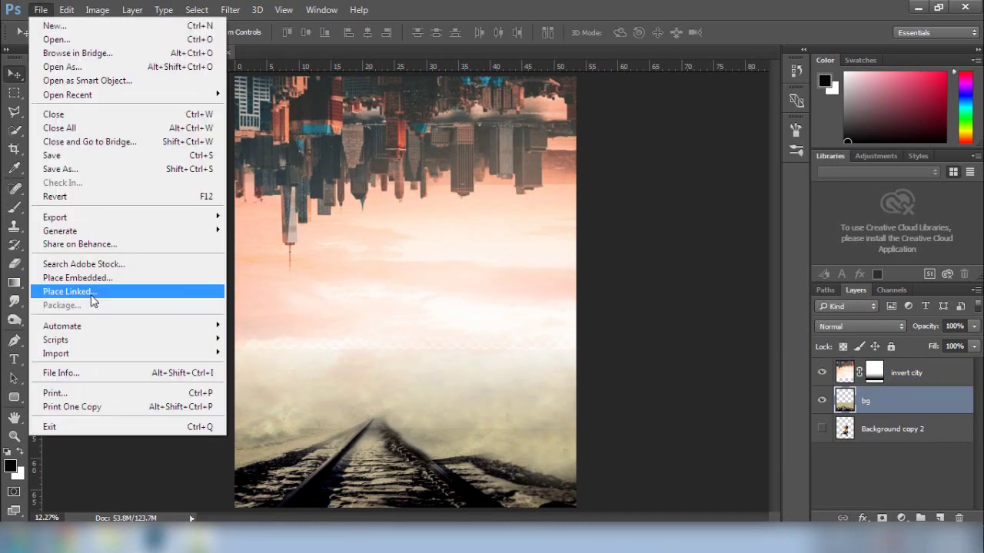
left_click(69, 288)
left_click(168, 196)
left_click(371, 321)
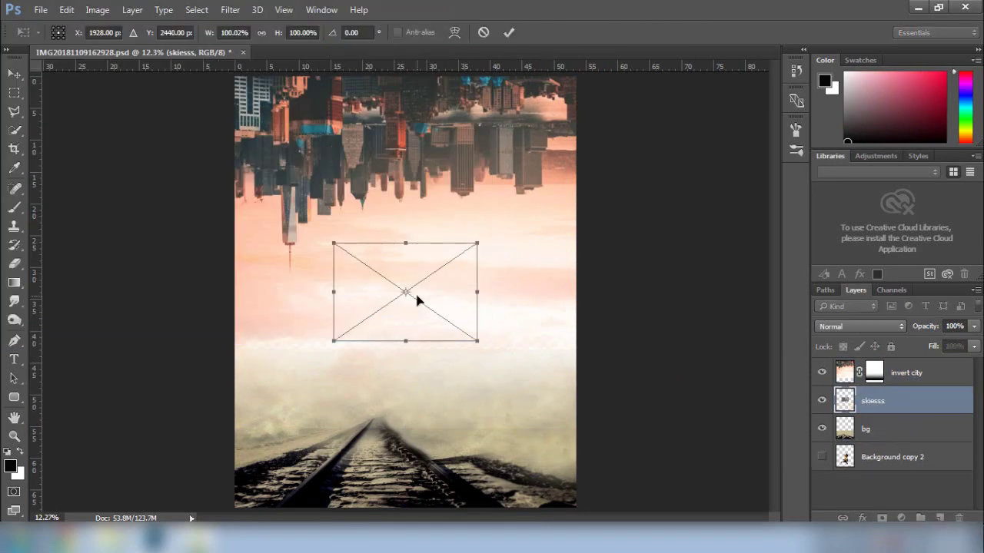
Enlarge the placed skiesss image to span the canvas width and position it over the upper part of the railway track
left_click_drag(418, 301, 417, 320)
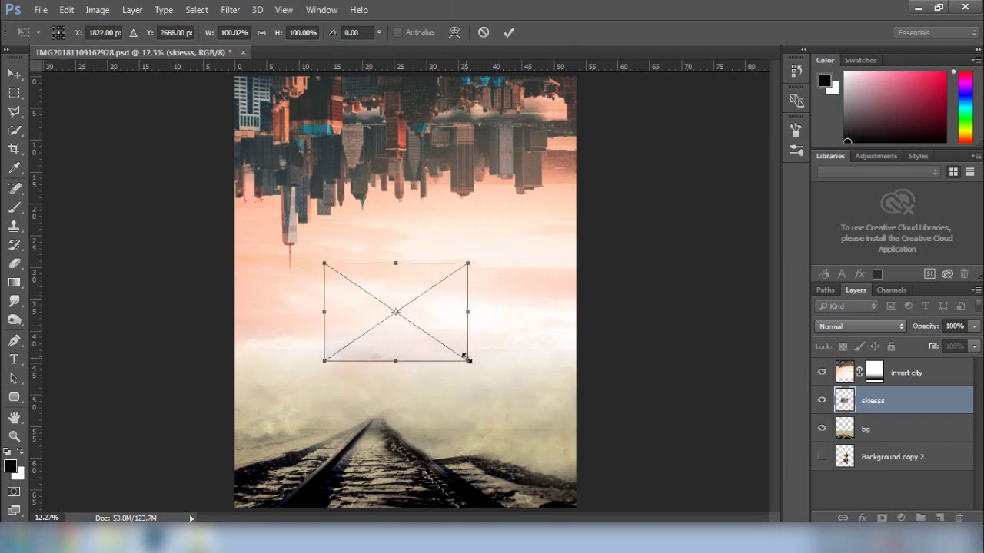
left_click_drag(468, 360, 577, 408)
left_click_drag(494, 323, 502, 335)
left_click_drag(555, 426, 416, 330)
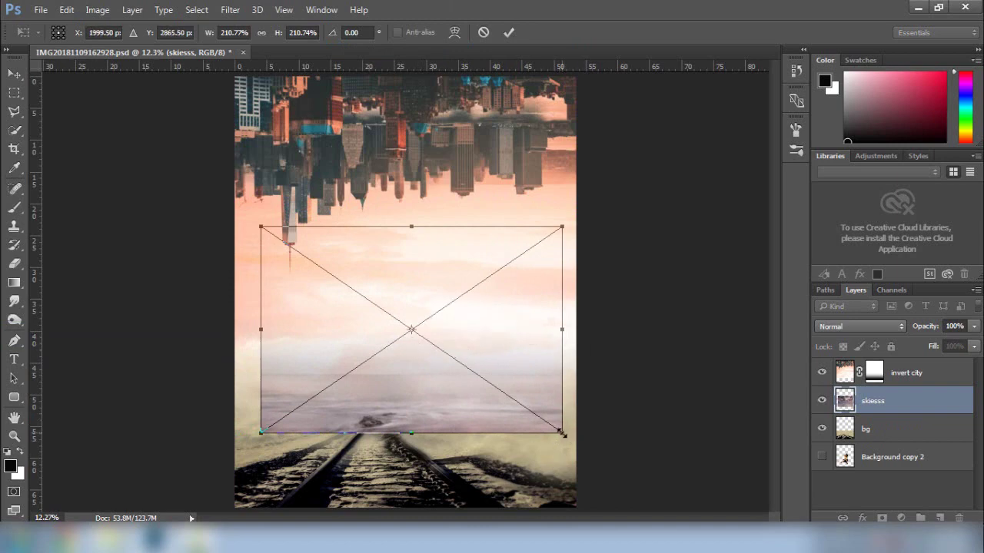
left_click_drag(562, 434, 592, 459)
key("Return")
left_click_drag(437, 351, 416, 340)
Check the sky with the invert city layer hidden, and rasterize the skiesss layer
left_click(821, 372)
left_click(822, 373)
left_click(822, 372)
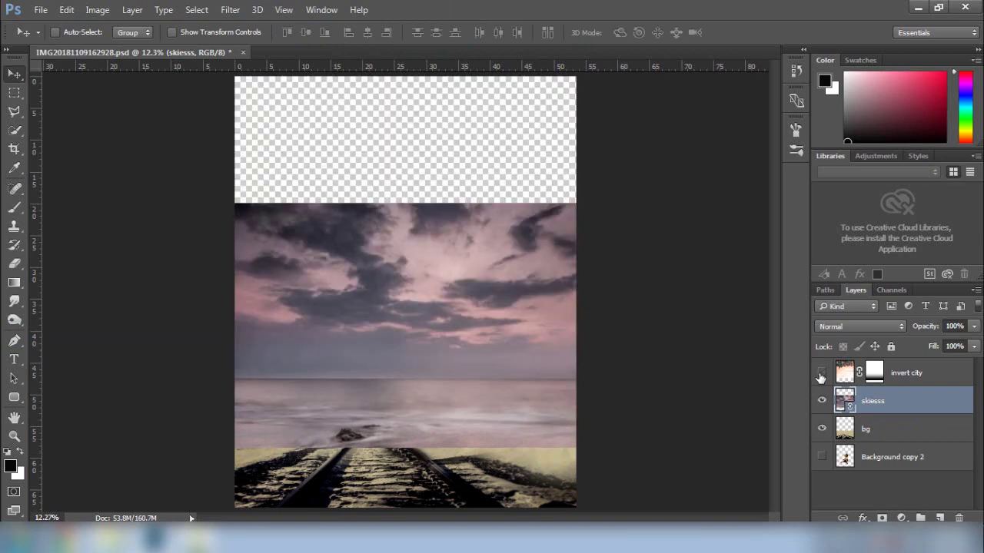
left_click(821, 373)
right_click(900, 408)
left_click(636, 333)
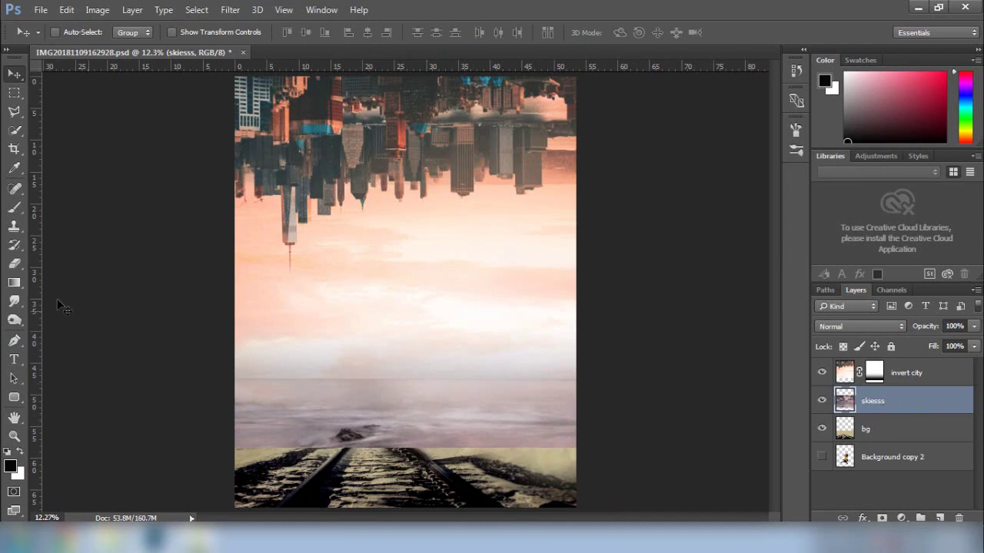
Try to add a layer mask to skiesss and fade its lower edge with a black-to-white linear gradient
left_click(882, 518)
left_click_drag(463, 409, 424, 360)
left_click(14, 285)
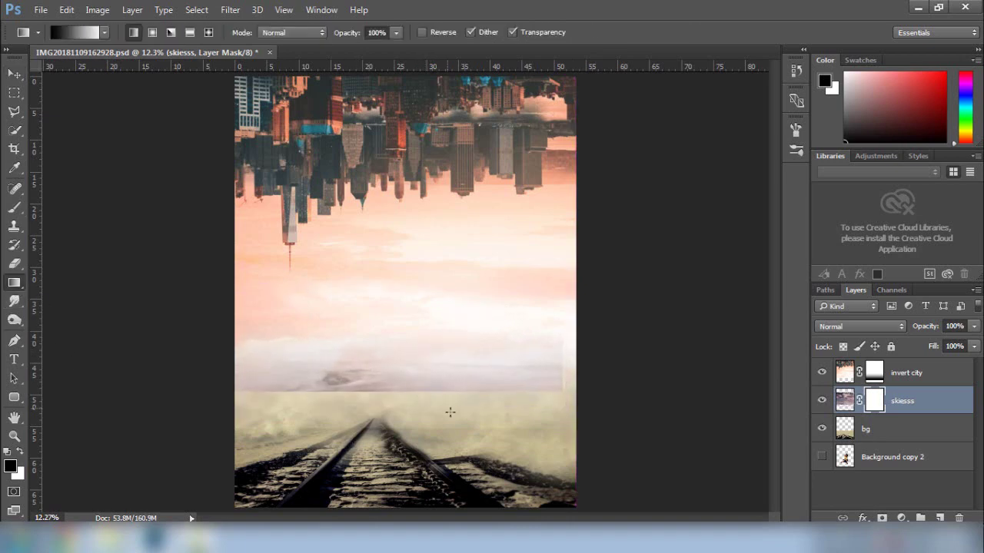
left_click_drag(401, 408, 397, 377)
left_click_drag(399, 410, 400, 349)
key("v")
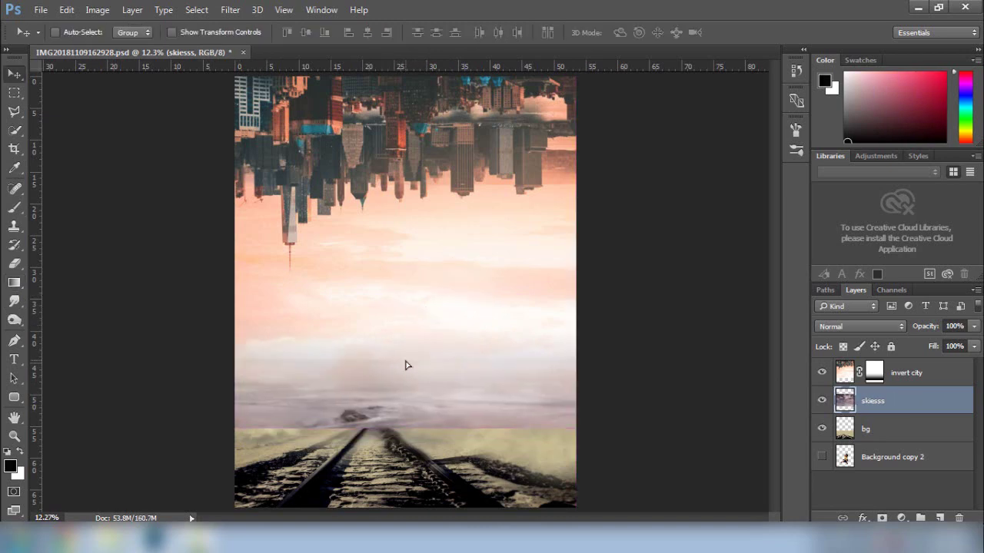
Hide the invert city layer and move skiesss down so its lower edge overlaps the railway track
left_click(823, 373)
left_click(822, 373)
left_click(822, 373)
left_click_drag(459, 405, 451, 435)
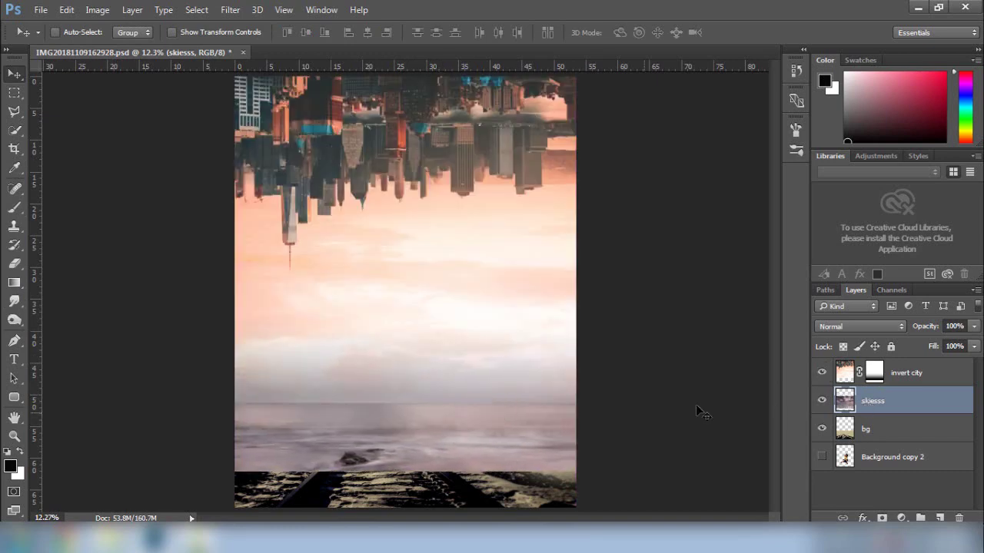
left_click(822, 373)
left_click_drag(368, 335, 374, 340)
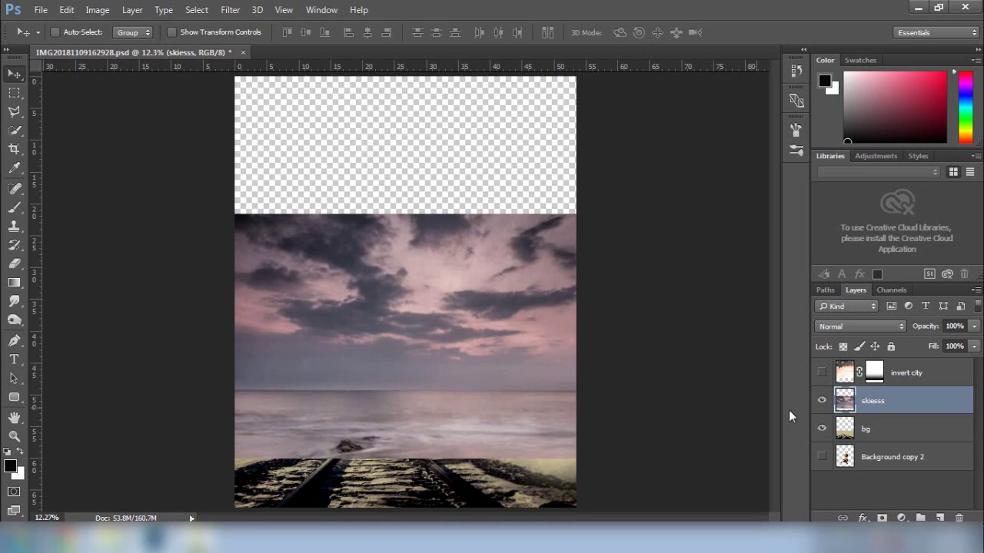
Add a layer mask to skiesss and fade the sea area into the railway track with a black-to-white linear gradient
left_click(883, 518)
key("g")
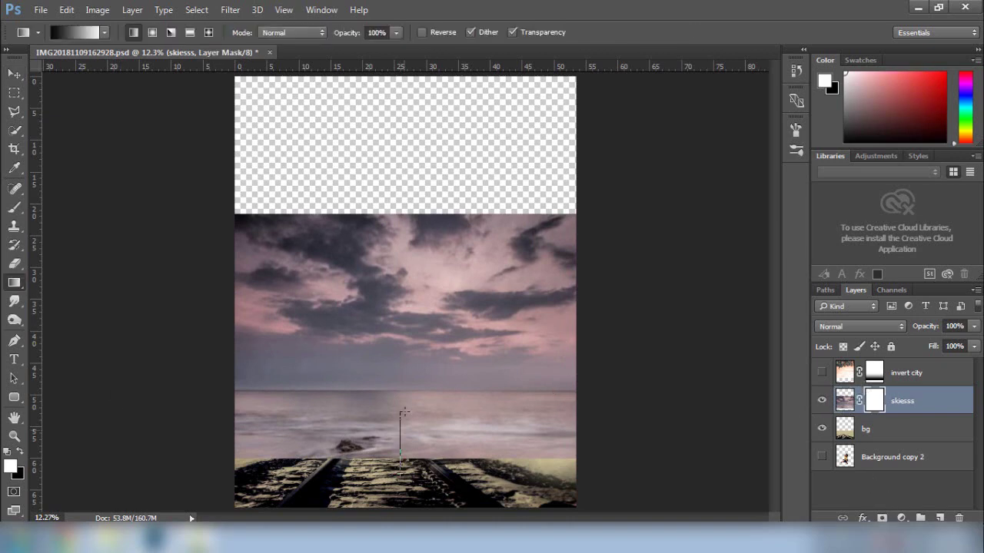
left_click_drag(404, 412, 400, 470)
left_click(19, 452)
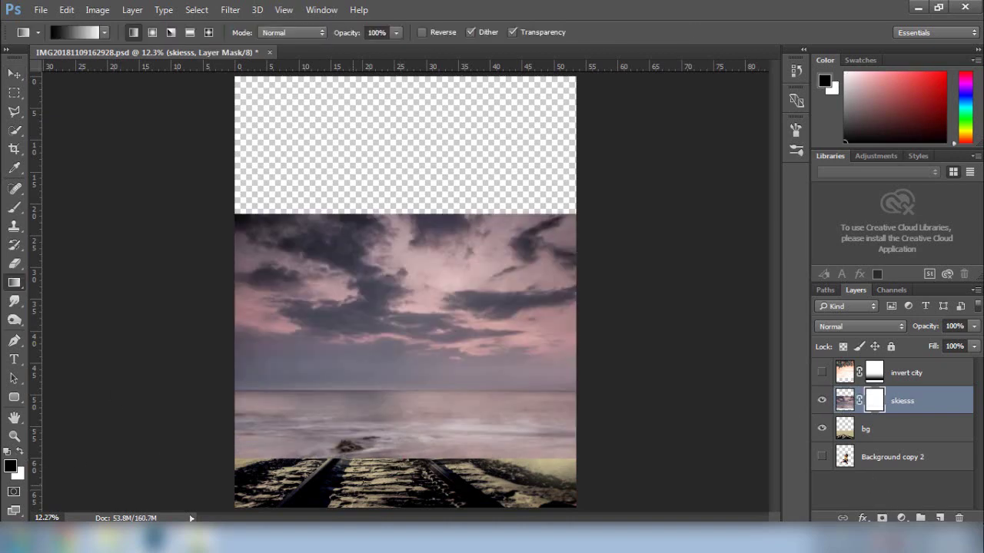
left_click_drag(394, 403, 395, 395)
left_click_drag(397, 452, 397, 358)
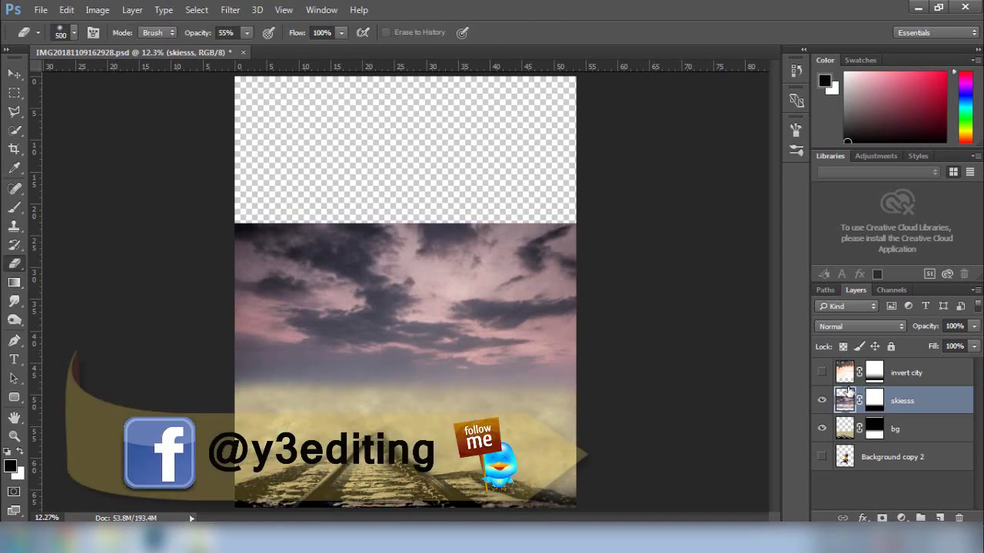
Show invert city and redraw the black-to-white gradient on its mask so its lower part fades into the clouds below the skyline
left_click(821, 373)
left_click(14, 73)
left_click(870, 375)
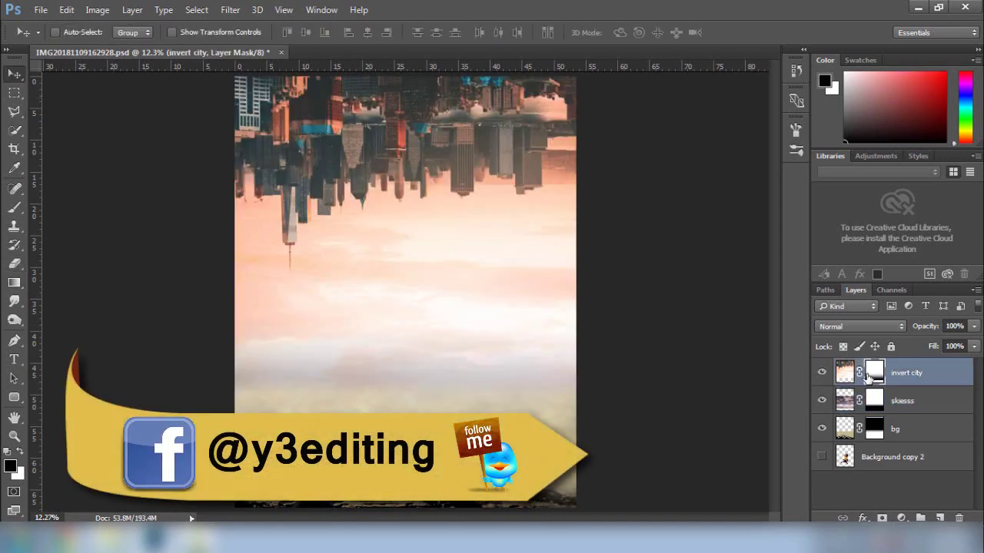
left_click(14, 302)
left_click(14, 282)
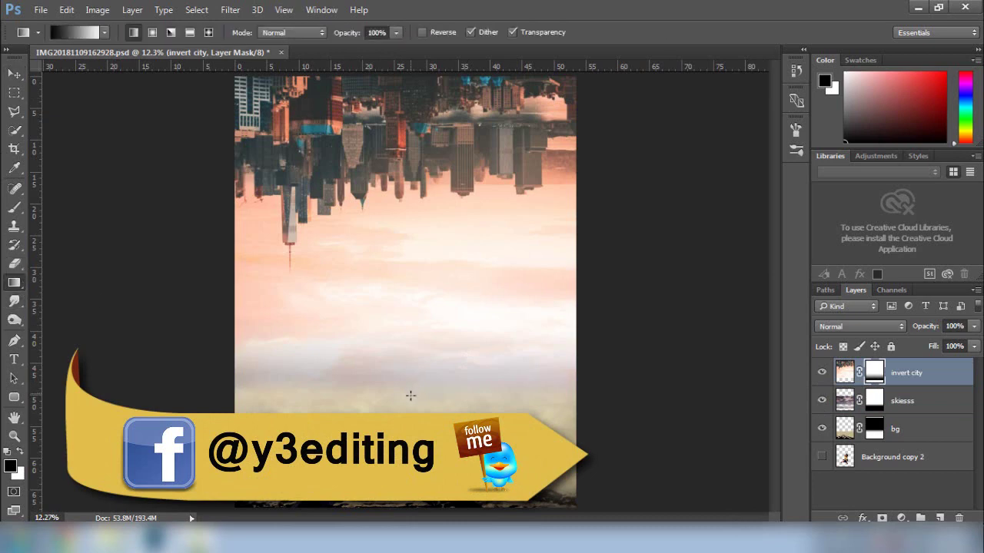
left_click_drag(407, 321, 406, 317)
left_click_drag(397, 347, 401, 290)
left_click_drag(411, 318, 412, 247)
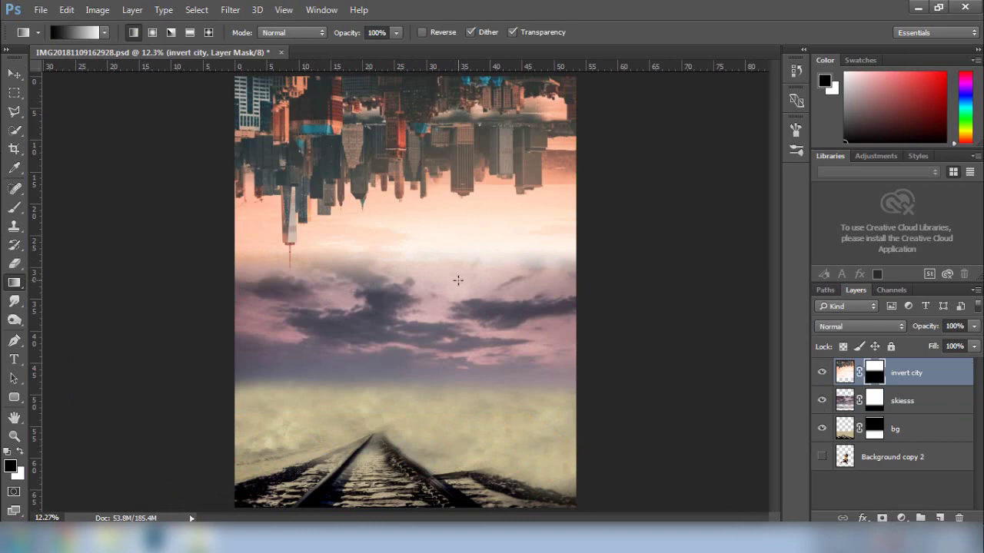
left_click_drag(458, 280, 466, 289)
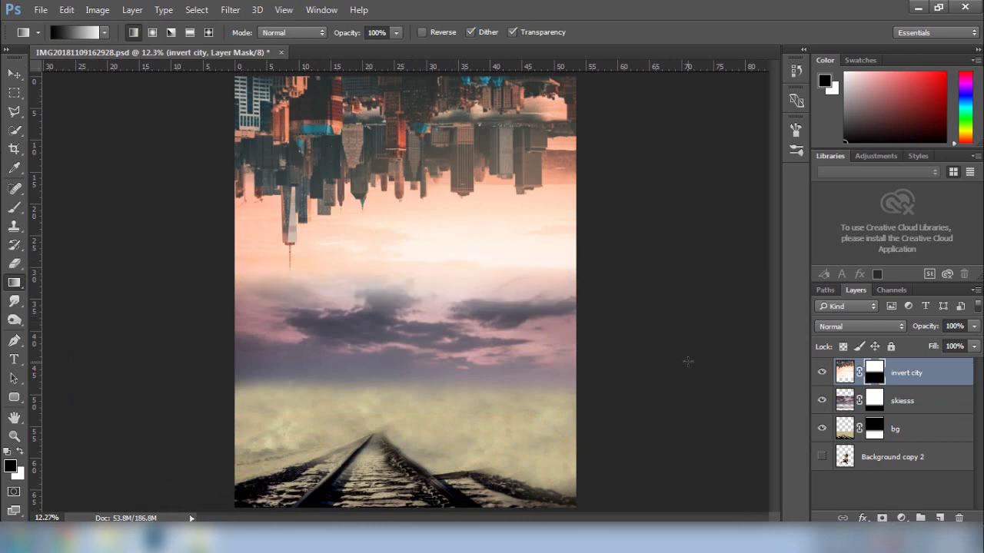
Show Background copy 2, move it to the top of the layer stack and lower the child onto the railway track
left_click(823, 459)
left_click_drag(899, 457, 895, 373)
left_click(20, 80)
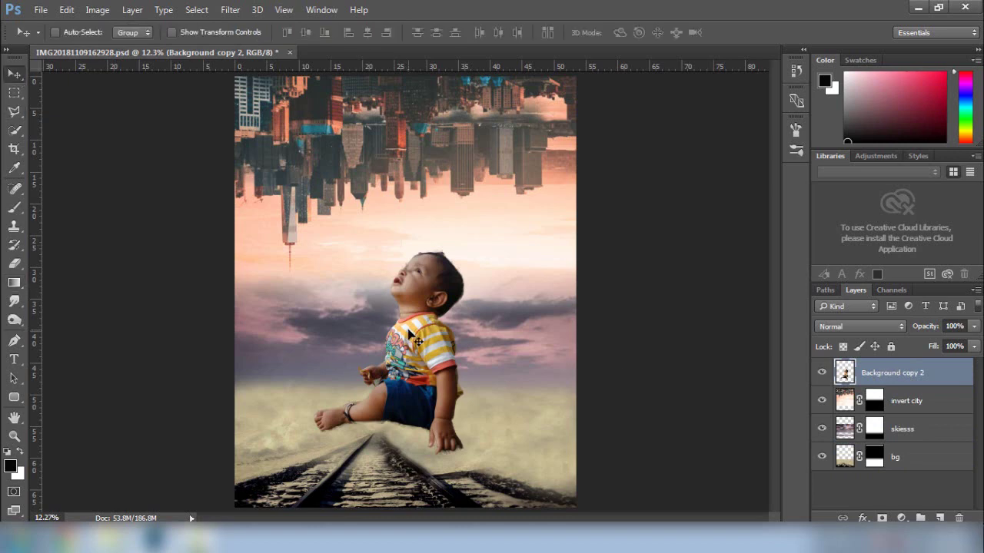
left_click_drag(415, 340, 419, 375)
Move the skiesss clouds slightly down and the invert city skyline slightly up
left_click(842, 435)
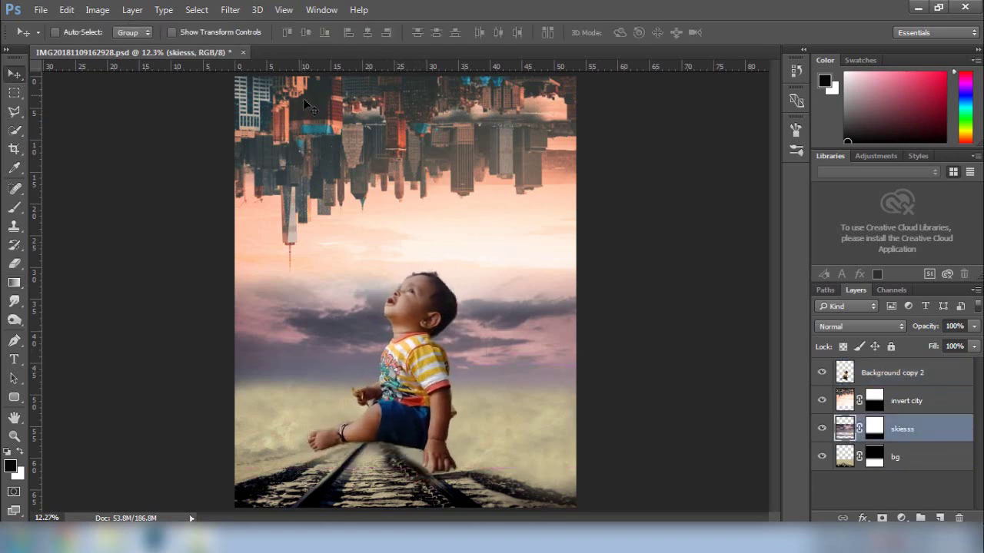
left_click_drag(357, 132, 386, 281)
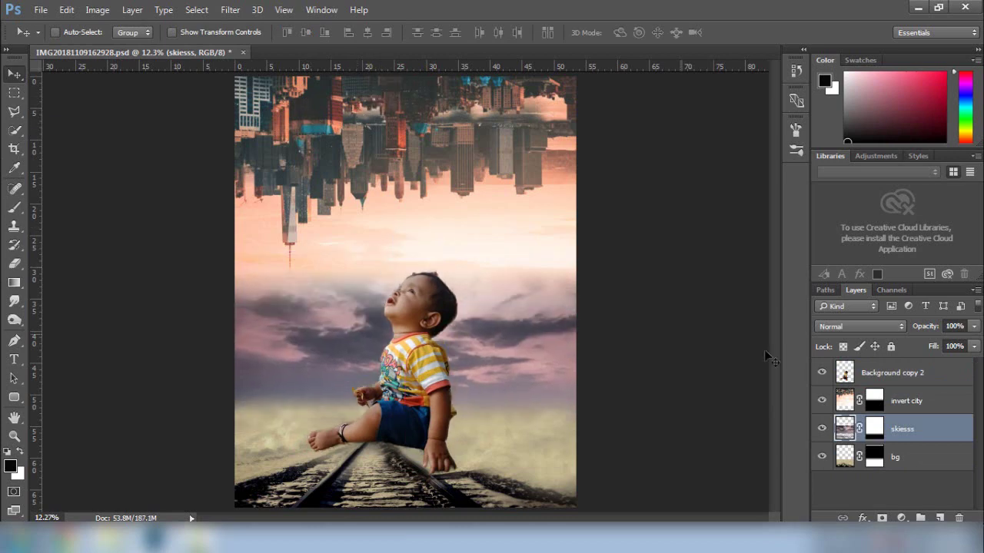
left_click(433, 160, "ctrl")
left_click_drag(433, 161, 447, 126)
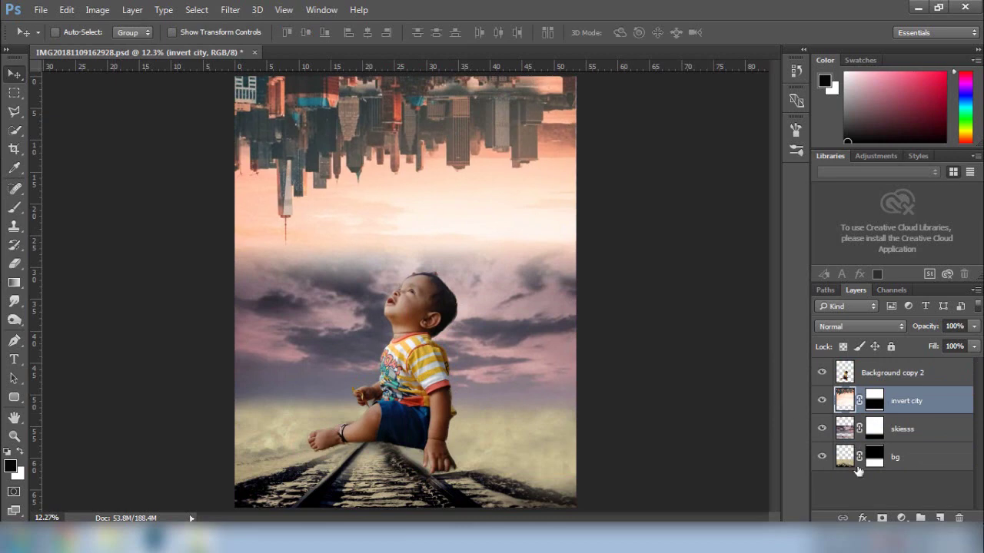
Move the child in Background copy 2 slightly down and save the document
left_click(884, 373)
left_click_drag(422, 309, 425, 316)
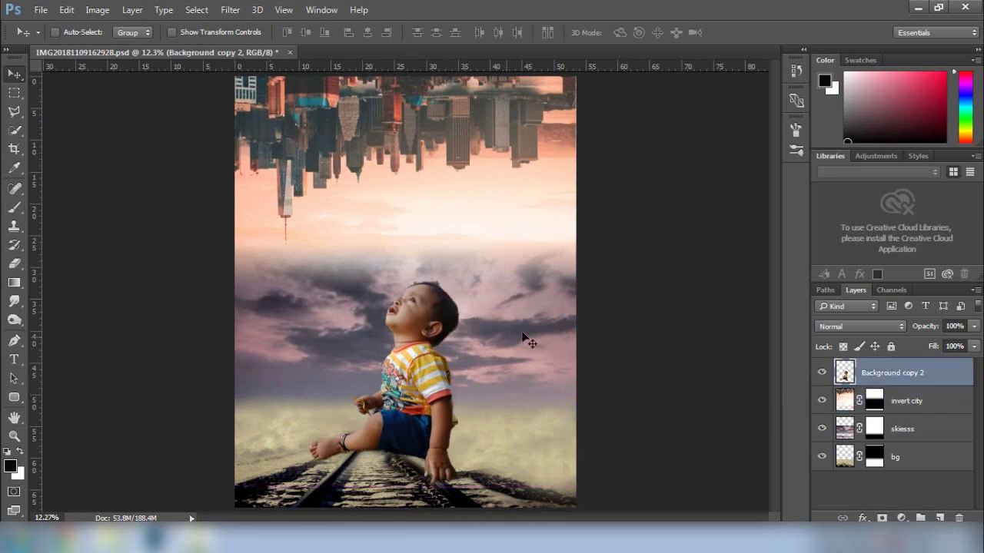
key("ctrl+s")
Place the image rocksss as a linked file on top of the stack and scale it to about 258%, wider than the canvas
key("e")
left_click(41, 10)
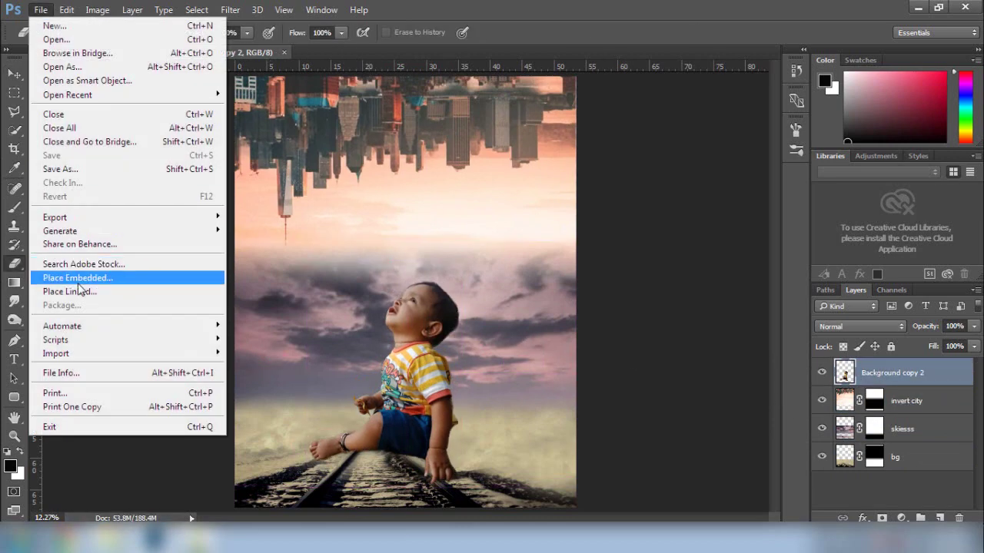
left_click(69, 288)
left_click(434, 115)
left_click(358, 323)
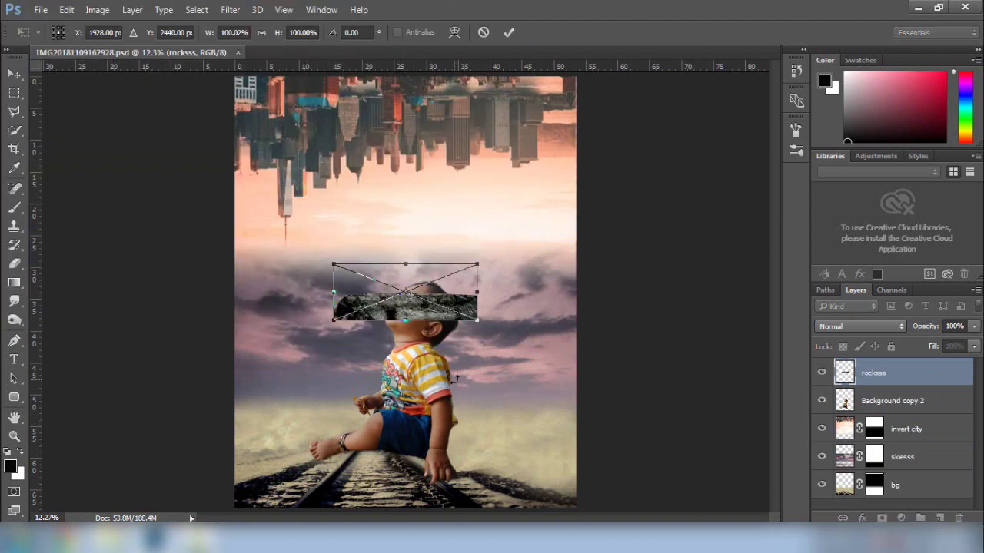
left_click_drag(478, 319, 584, 358)
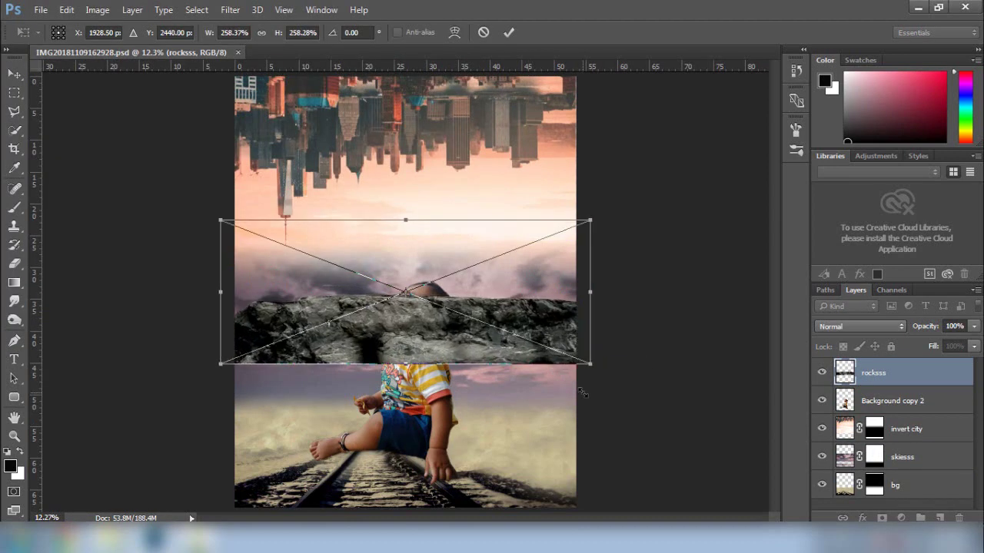
key("Return")
Move the rock to the lower edge of the canvas and lower the child so he sits on it
left_click(16, 70)
left_click_drag(399, 334, 402, 496)
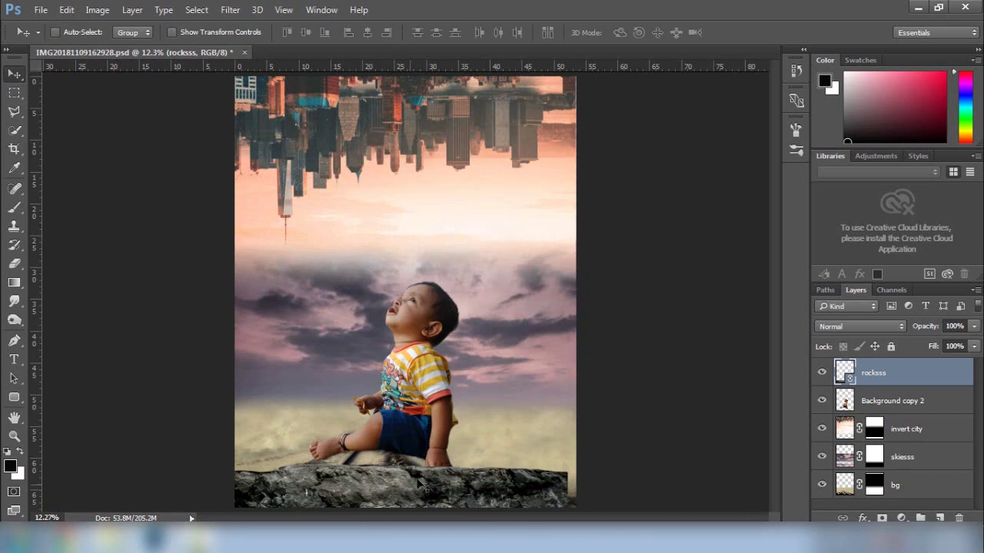
left_click_drag(420, 483, 432, 498)
key("alt+bracketleft")
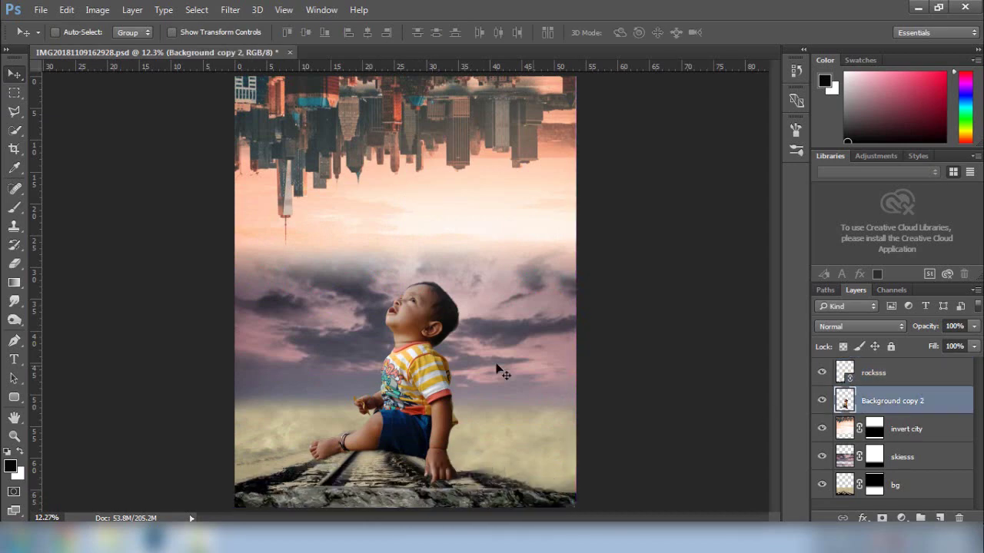
left_click_drag(462, 377, 435, 401)
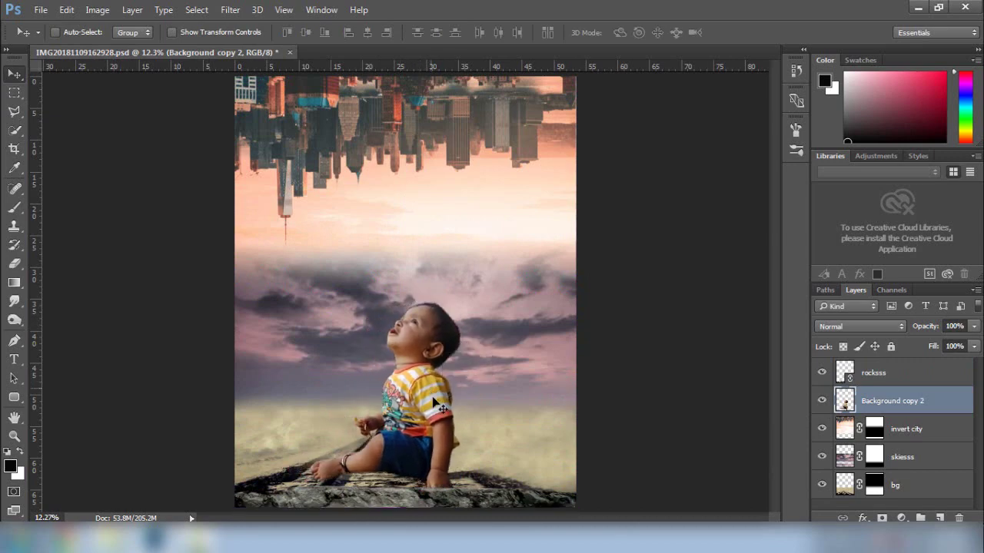
Rasterize the rocksss layer and adjust the rock's position beneath the child
right_click(860, 396)
left_click(864, 375)
left_click_drag(454, 480, 472, 499)
key("alt+bracketleft")
Add a new empty layer between invert city and Background copy 2
key("g")
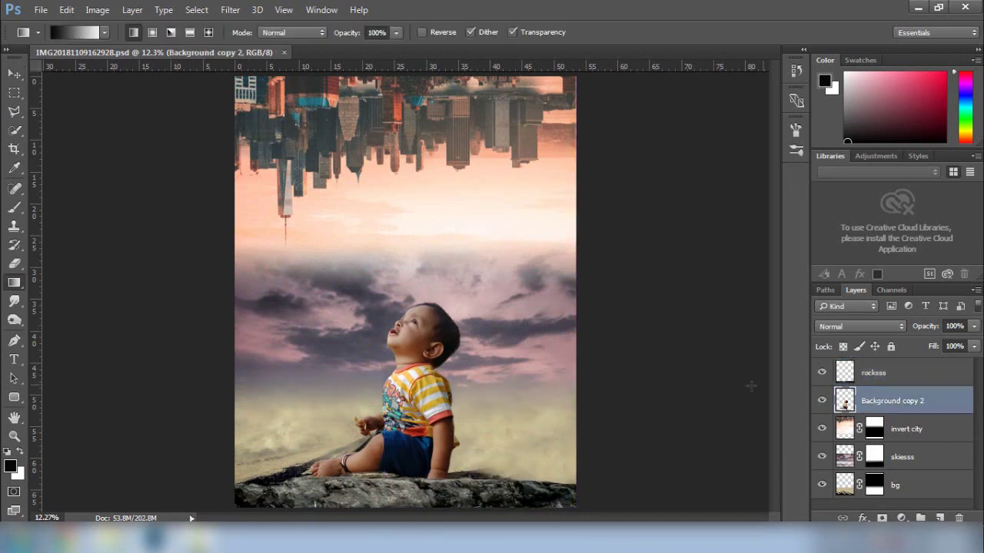
key("v")
left_click(939, 518, "ctrl")
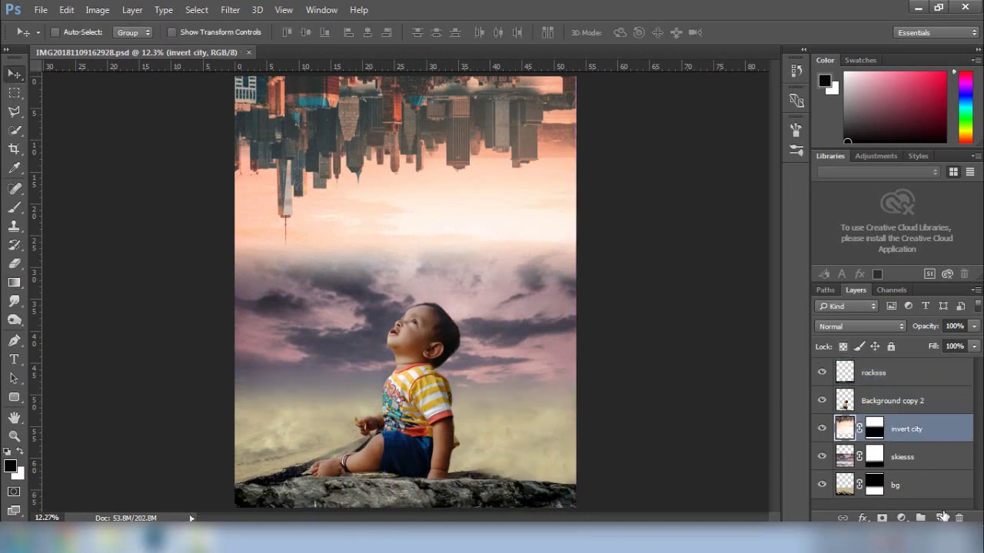
Paint black shadows on Layer 1 with a 150 px brush along the rock beneath and behind the seated child
left_click(14, 208)
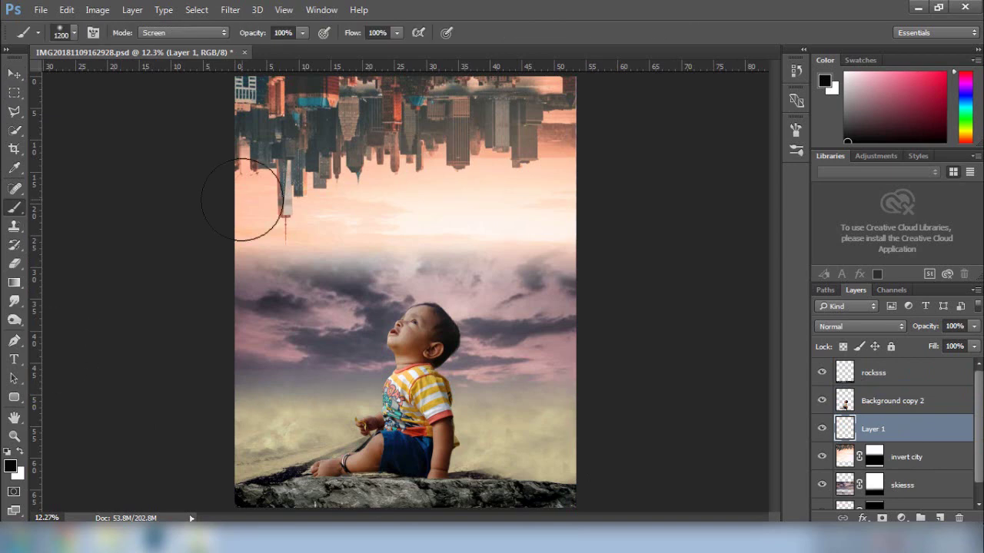
key("ctrl+plus")
key("ctrl+plus")
left_click_drag(505, 415, 542, 140)
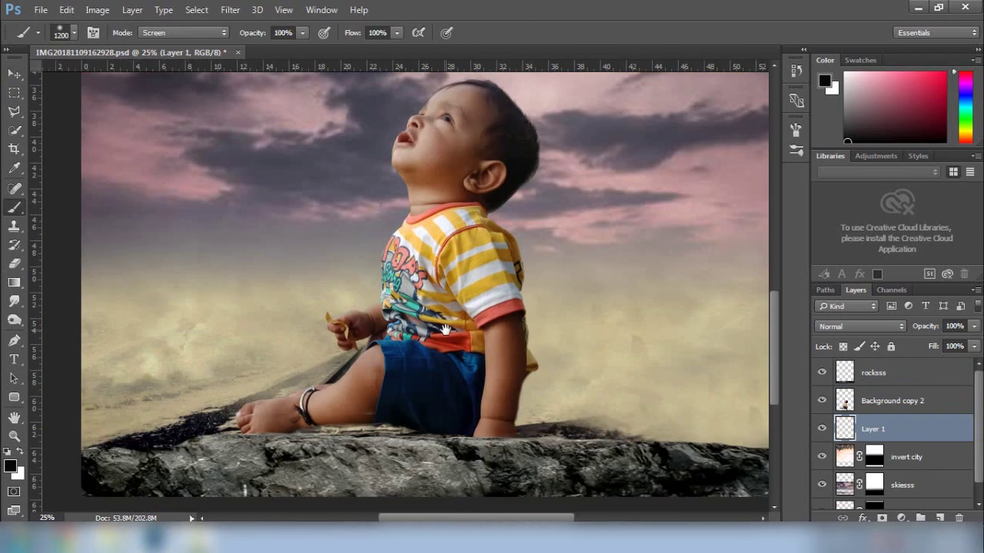
key("bracketleft")
key("bracketleft")
key("bracketleft")
key("bracketleft")
key("bracketleft")
key("bracketleft")
key("bracketleft")
key("bracketleft")
key("bracketleft")
key("bracketleft")
key("bracketleft")
key("bracketleft")
key("bracketleft")
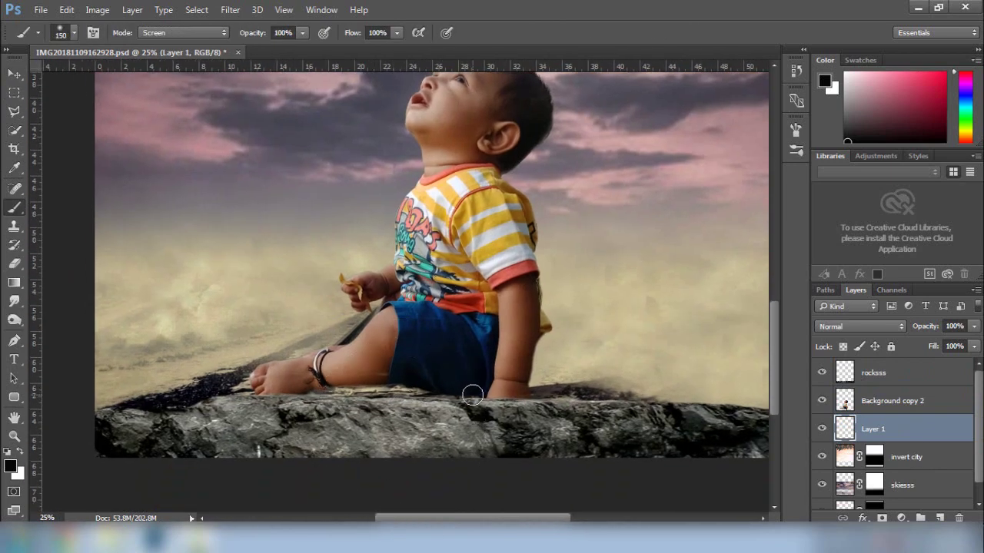
left_click_drag(413, 386, 296, 396)
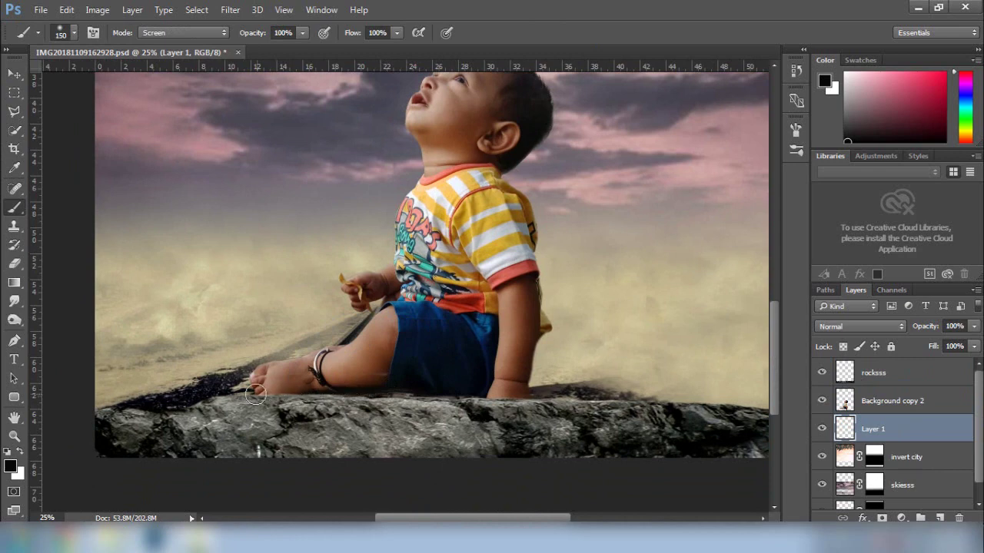
mouse_move(563, 388)
left_mouse_down()
mouse_move(544, 398)
mouse_move(535, 361)
left_mouse_up()
mouse_move(566, 401)
left_mouse_down()
mouse_move(545, 362)
mouse_move(616, 399)
mouse_move(561, 396)
mouse_move(536, 332)
mouse_move(604, 399)
mouse_move(647, 397)
left_mouse_up()
key("ctrl+0")
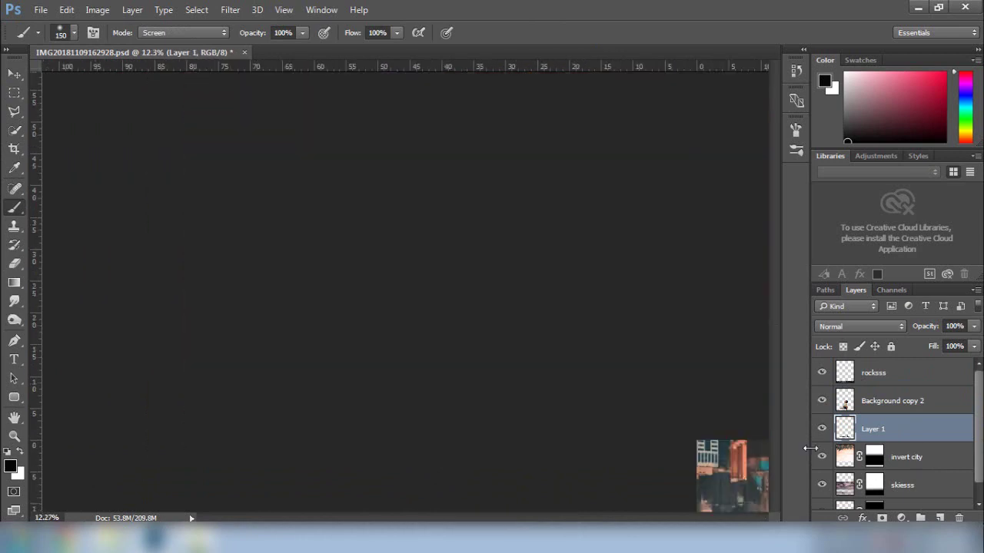
Soften the painted shadow on Layer 1 with a Gaussian Blur of 19.6 pixels radius
left_click(229, 10)
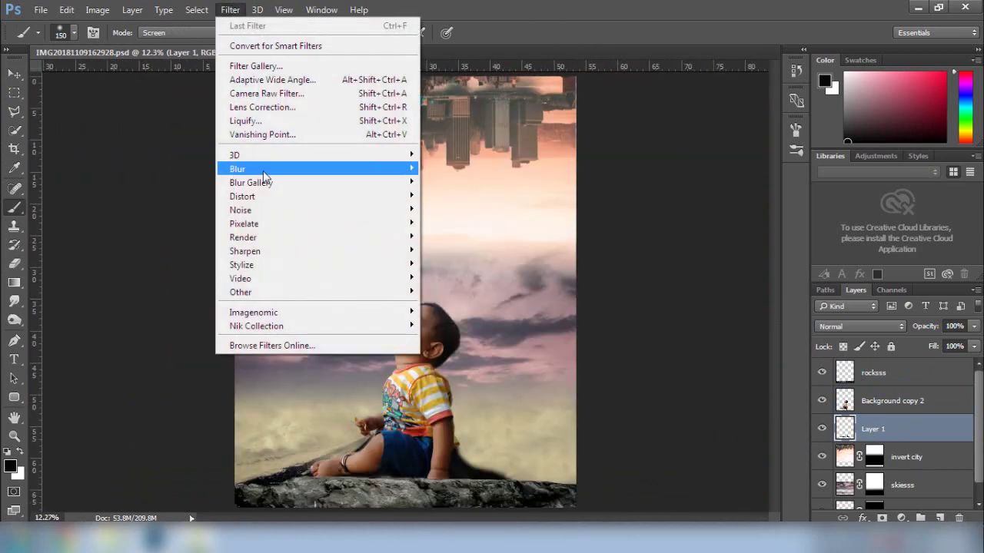
mouse_move(407, 166)
left_click(454, 222)
left_click_drag(804, 309, 782, 307)
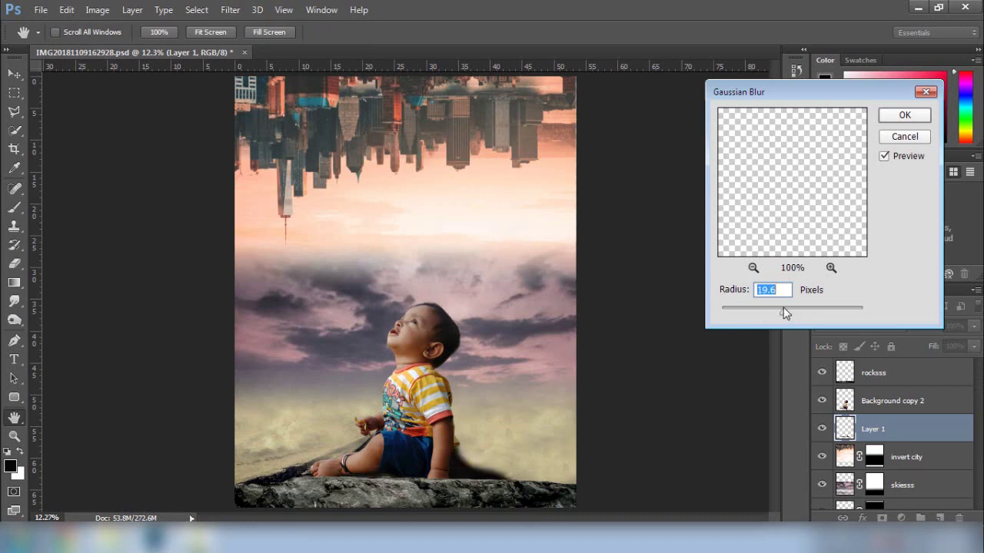
left_click(904, 115)
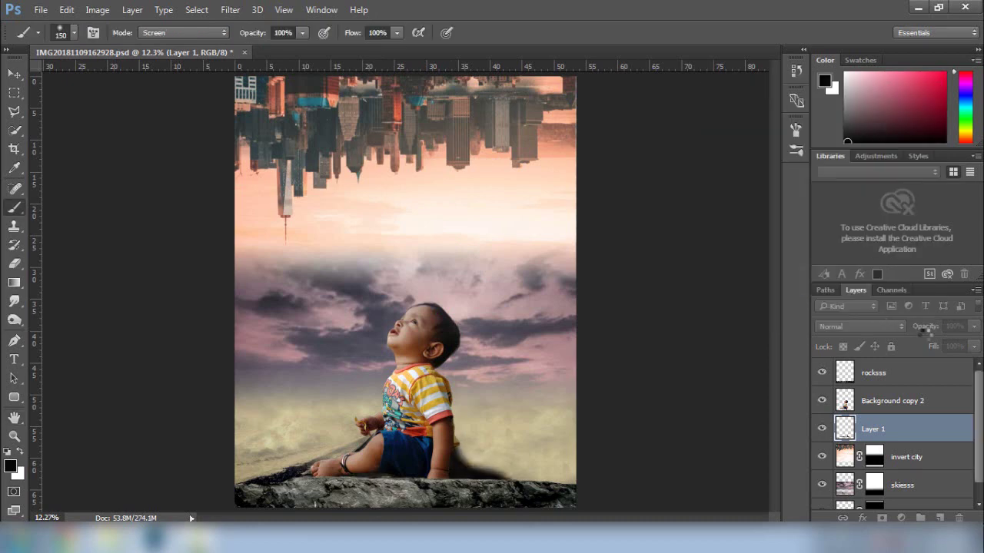
Lower the shadow layer's opacity to 63%, compare the image with and without it, and save the document
left_click_drag(924, 329, 922, 331)
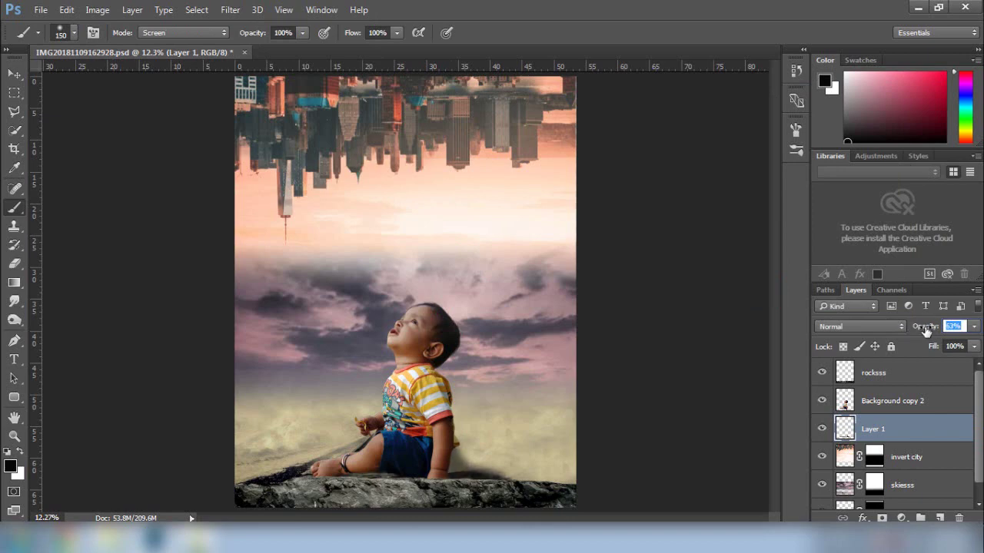
left_click(820, 429)
left_click(820, 429)
key("ctrl+s")
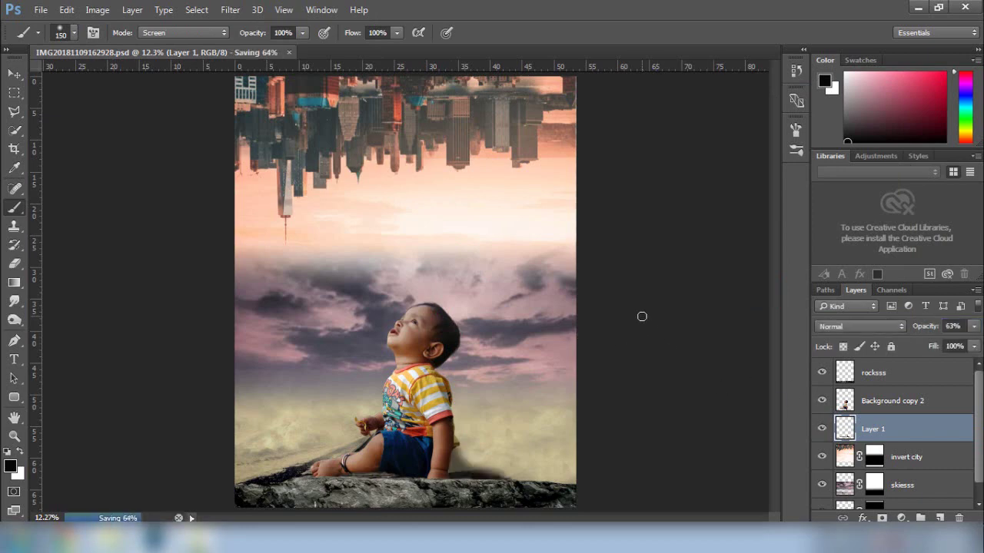
Apply the layer masks of the bg, skiesss and invert city layers permanently
left_click(884, 400)
key("e")
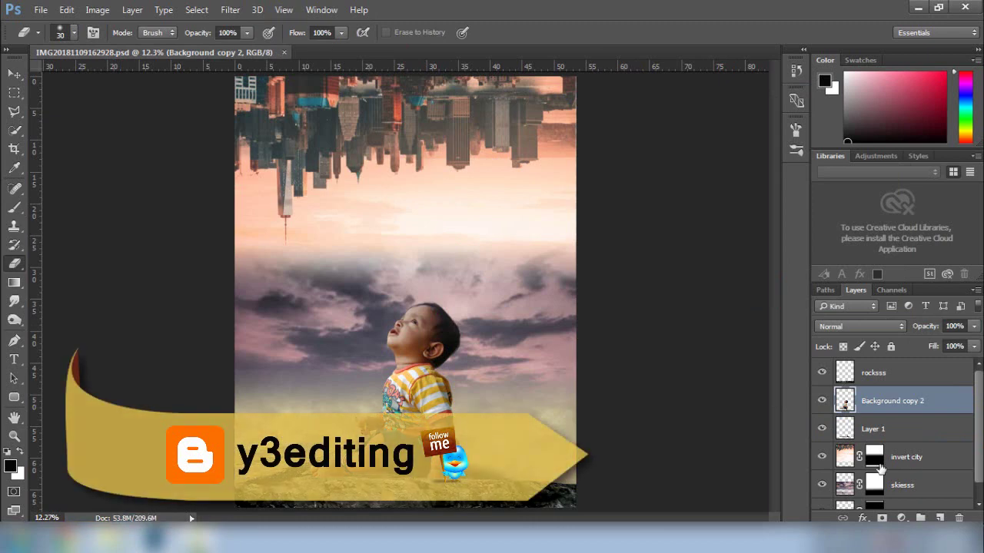
scroll(849, 495, "down", 1)
left_click(845, 500)
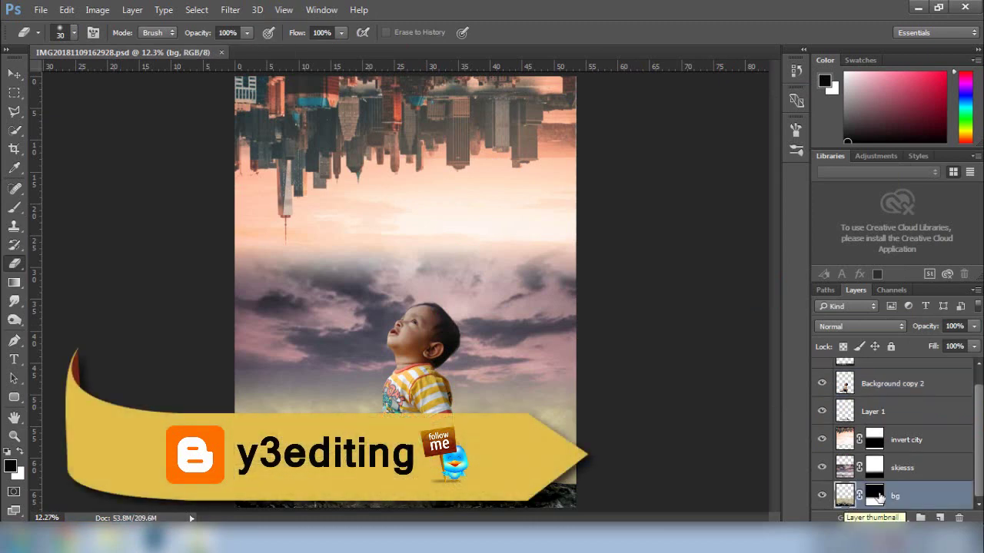
right_click(876, 496)
left_click(853, 387)
right_click(873, 475)
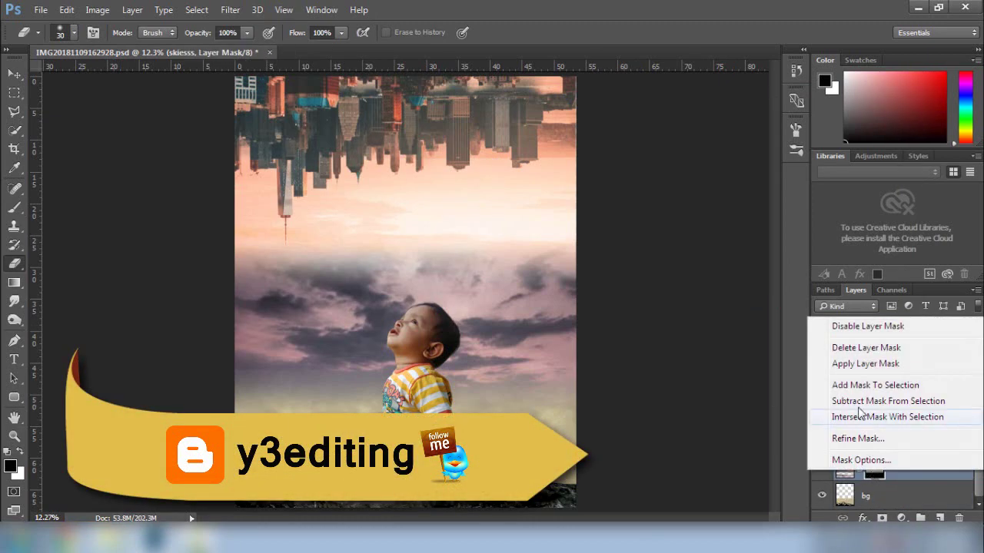
left_click(853, 371)
right_click(874, 440)
left_click(853, 336)
scroll(882, 424, "up", 1)
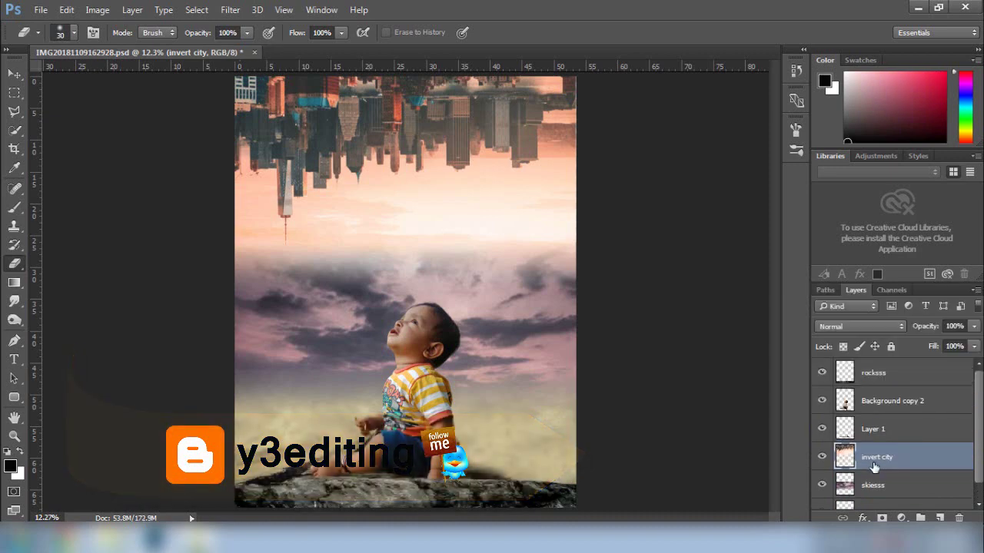
Apply the Camera Raw filter to the rocksss layer with Clarity +100 and Blacks +14
left_click(873, 373)
left_click(229, 10)
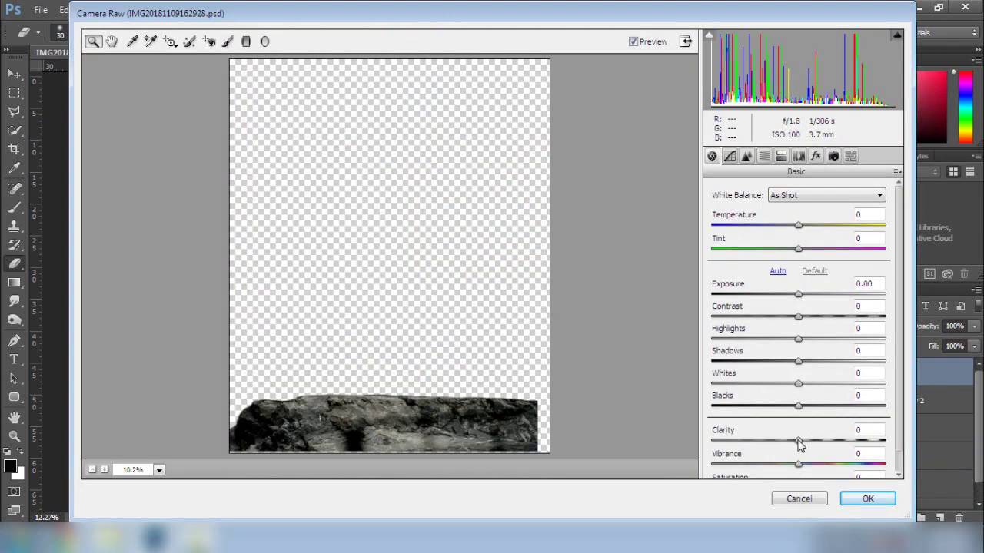
left_click_drag(799, 444, 904, 458)
left_click_drag(798, 405, 815, 424)
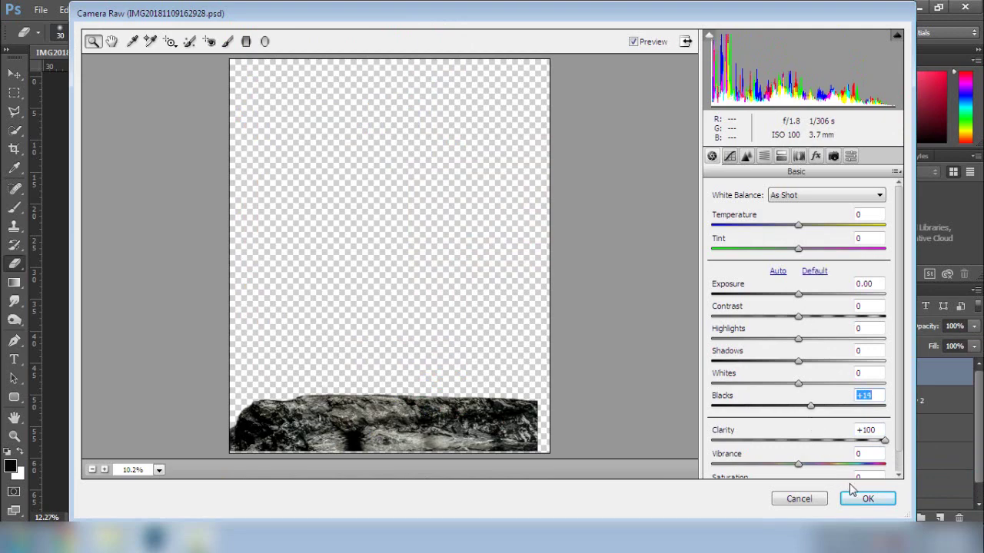
left_click(858, 499)
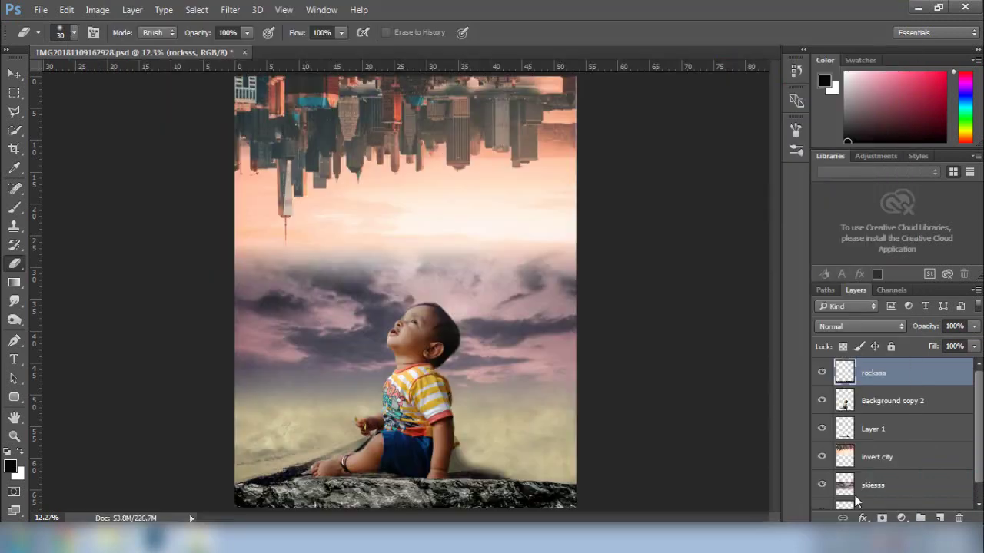
Open the Background copy 2 layer in the Camera Raw filter and set Clarity to +55 and Shadows to +76
left_click(883, 409)
left_click(240, 9)
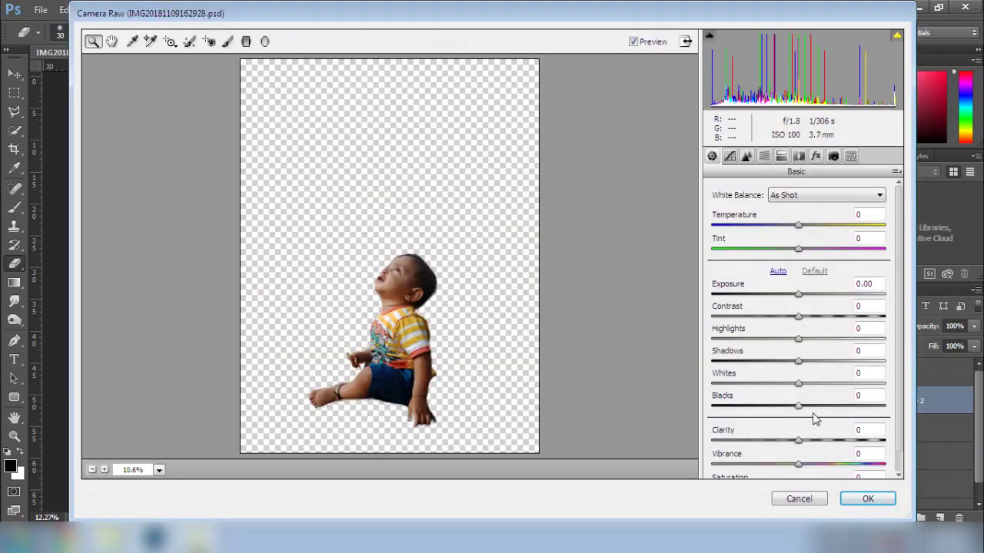
left_click_drag(799, 446, 848, 449)
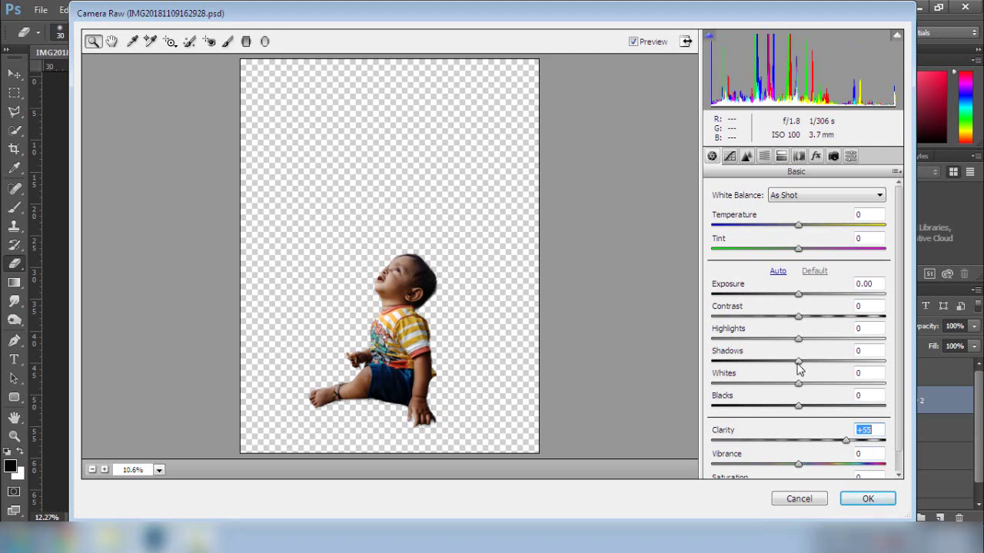
left_click_drag(798, 363, 861, 365)
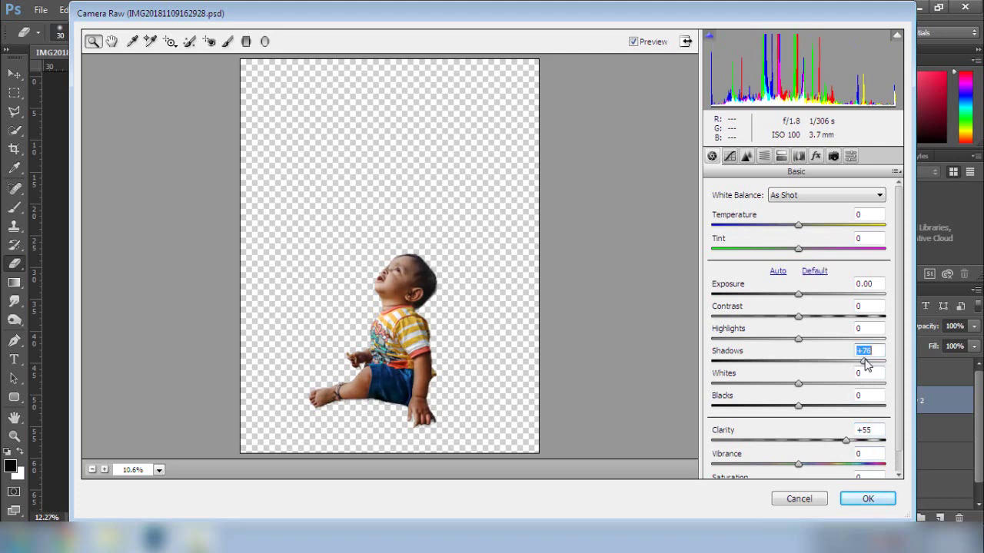
Brighten the child's skin by setting the Oranges luminance to +42
left_click(763, 156)
left_click(797, 210)
left_click_drag(802, 281, 833, 291)
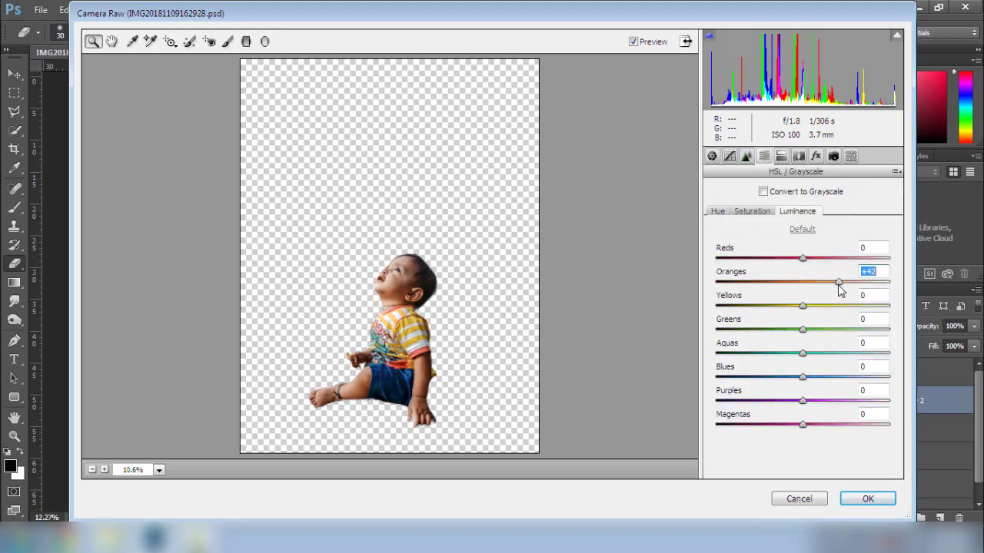
Raise the child's Reds saturation to +54, inspecting the face and body up close
left_click(752, 210)
left_click_drag(802, 259, 845, 269)
left_click(106, 470)
left_click(105, 469)
left_click(105, 470)
left_click(106, 469)
left_click(105, 469)
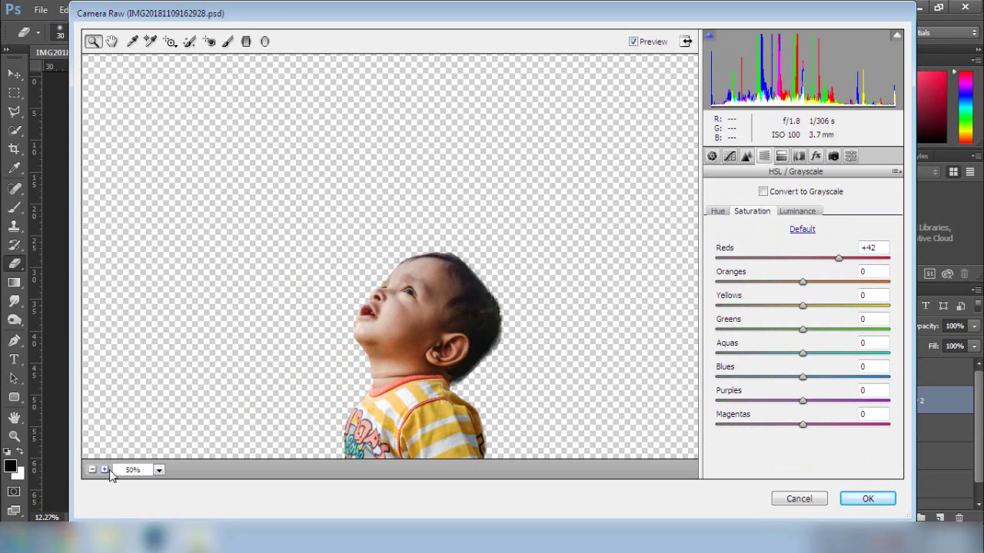
left_click_drag(472, 387, 468, 277)
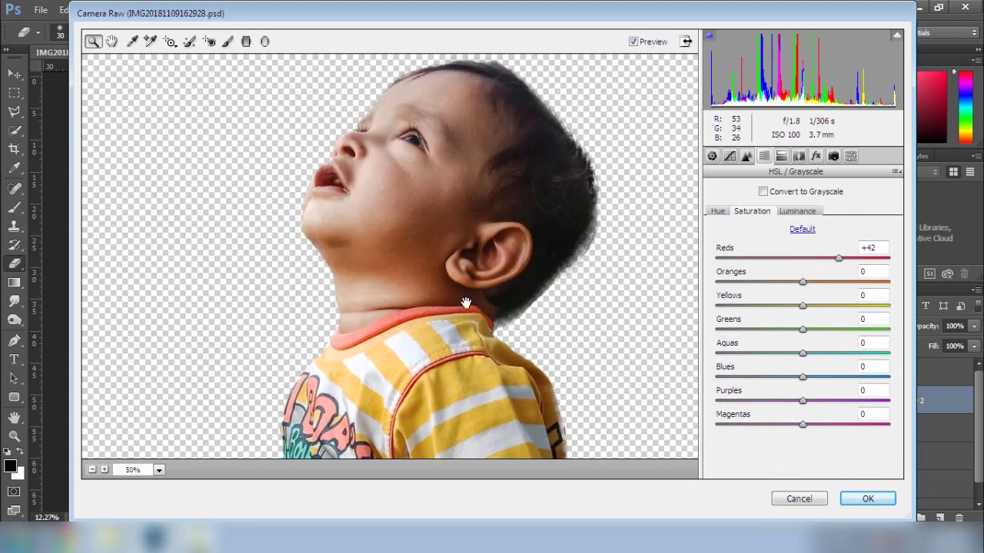
left_click(92, 469)
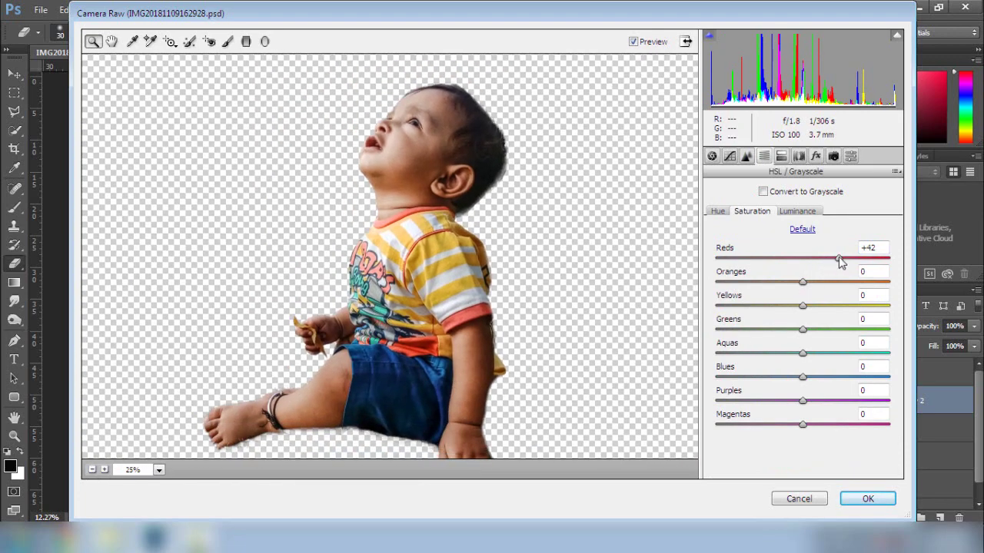
mouse_move(839, 258)
left_mouse_down()
mouse_move(909, 265)
mouse_move(851, 265)
left_mouse_up()
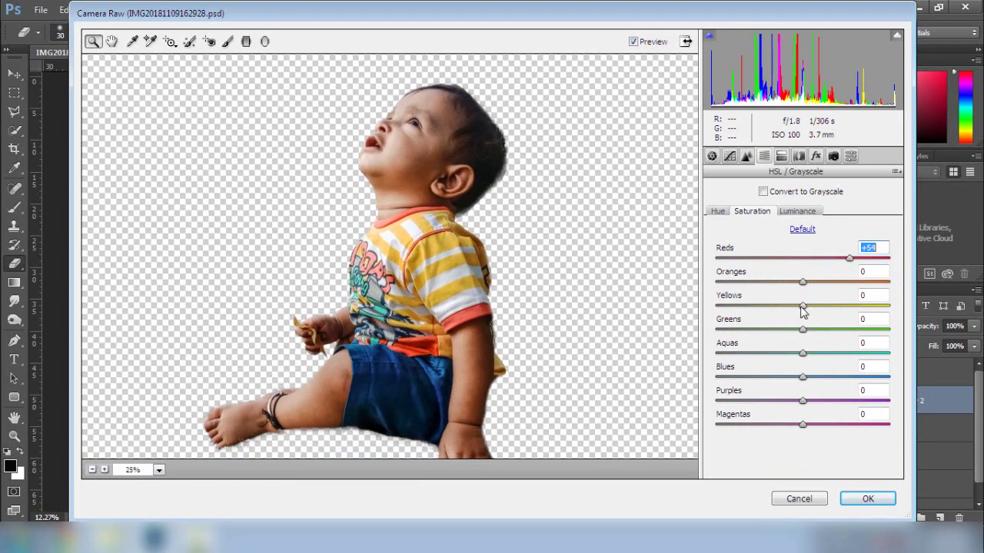
Boost the child's saturation with Yellows +79, Greens +71, Aquas +78, Blues +78 and Purples +67
left_click_drag(803, 308, 871, 321)
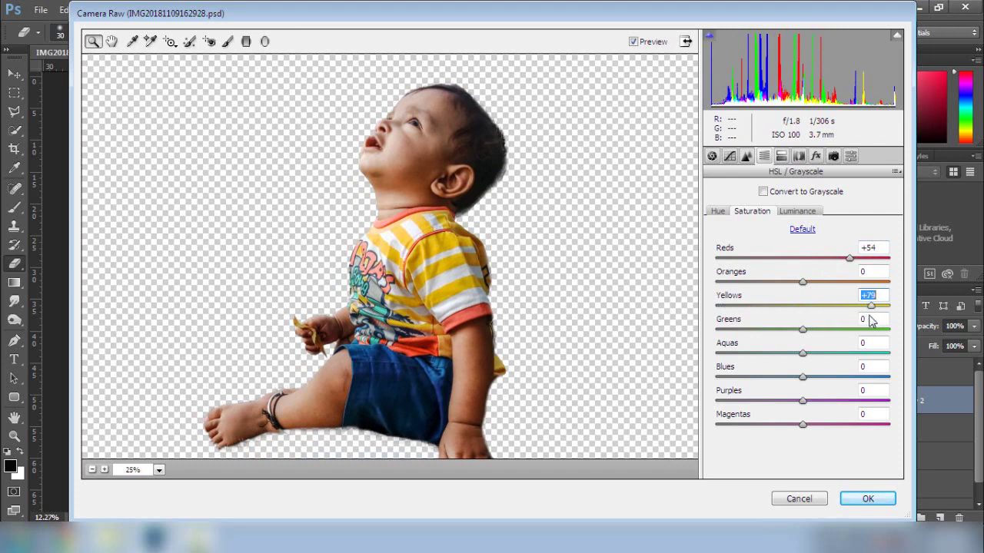
left_click_drag(804, 333, 863, 338)
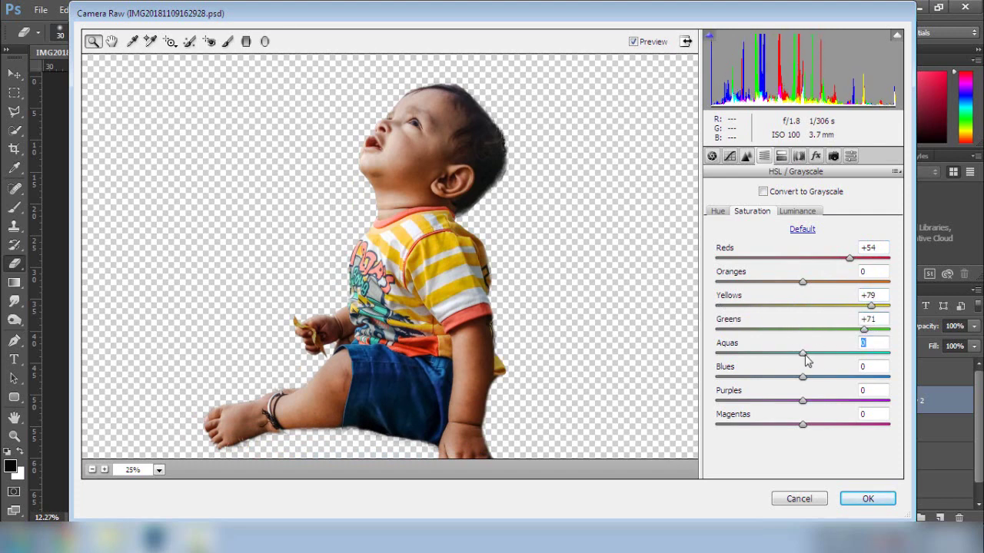
left_click_drag(806, 356, 876, 370)
left_click_drag(810, 376, 877, 386)
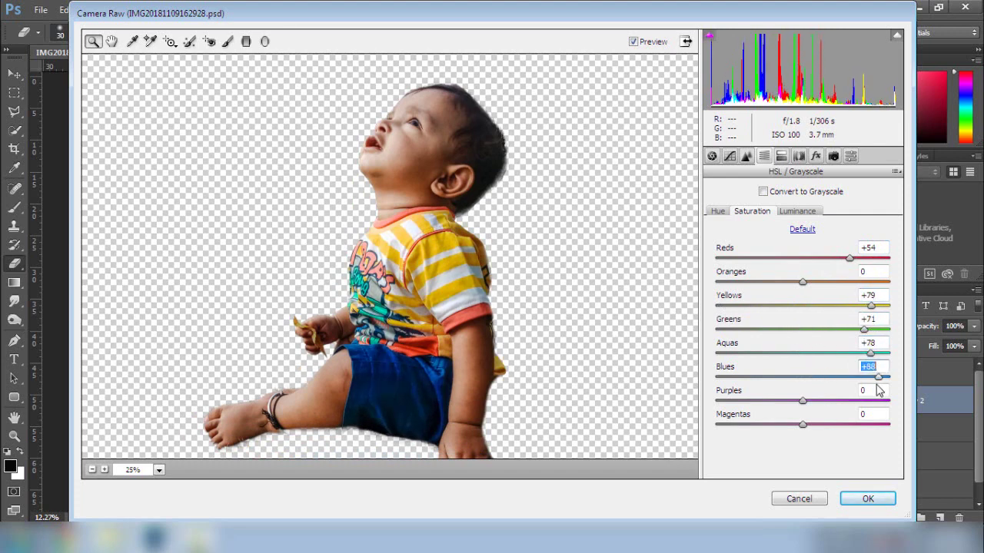
left_click_drag(800, 393, 866, 405)
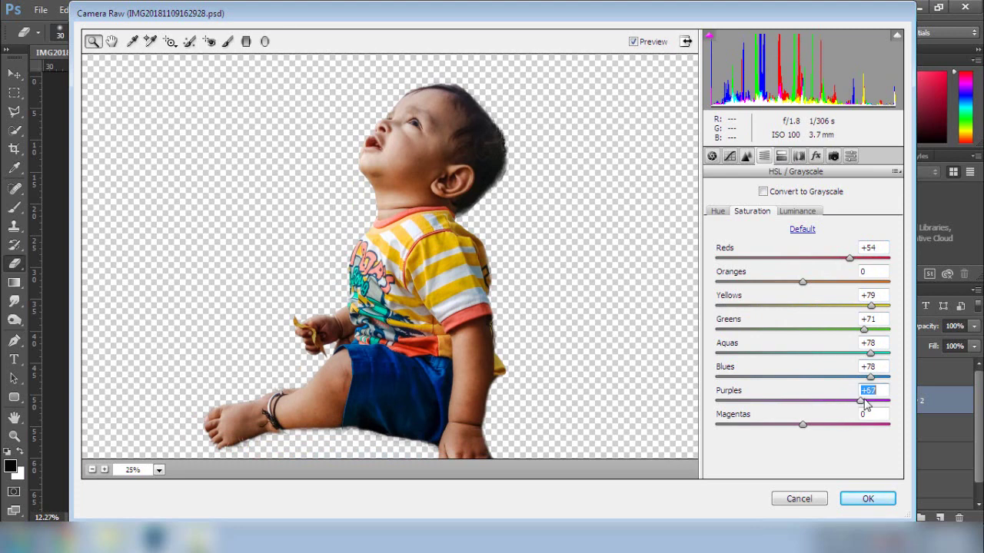
left_click(801, 427)
Try a Yellows hue of -13, reset it, and apply the Camera Raw adjustments to the child
left_click(719, 212)
mouse_move(802, 308)
left_mouse_down()
mouse_move(761, 309)
mouse_move(915, 332)
mouse_move(775, 345)
mouse_move(735, 314)
mouse_move(796, 319)
left_mouse_up()
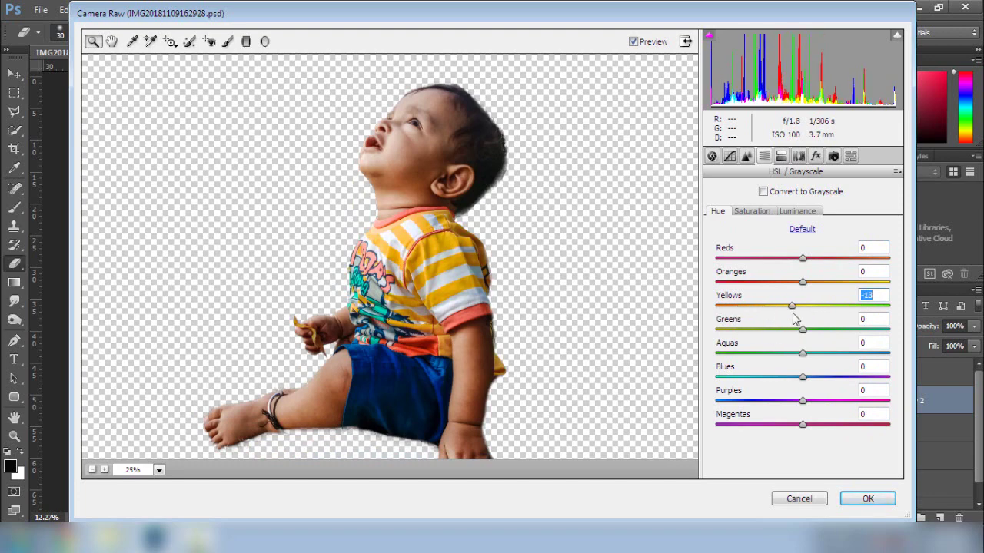
double_click(792, 307)
left_click(868, 499)
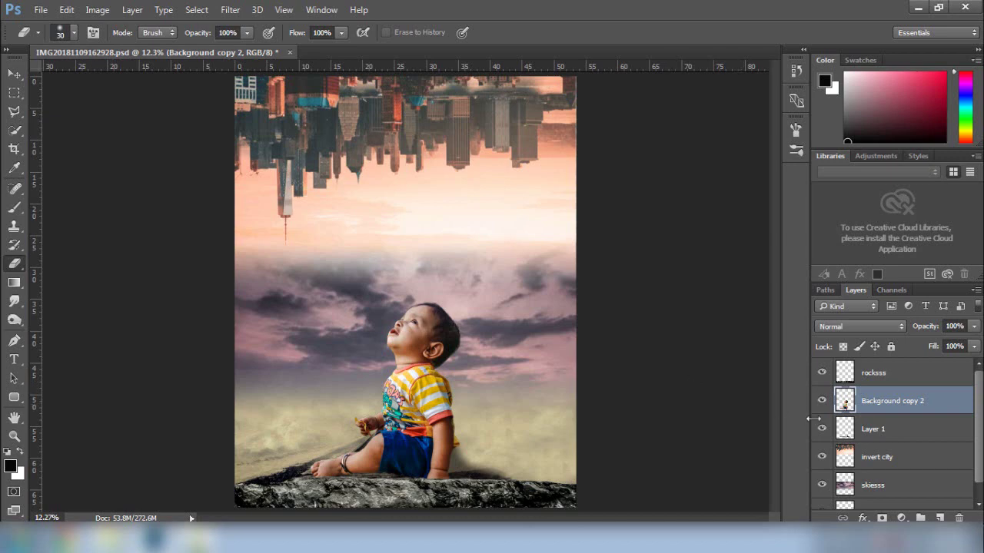
Adjust the invert city layer in Camera Raw with Exposure +0.60, Highlights +42, Shadows +28 and Clarity +73, and raise its Vibrance slightly
left_click(867, 460)
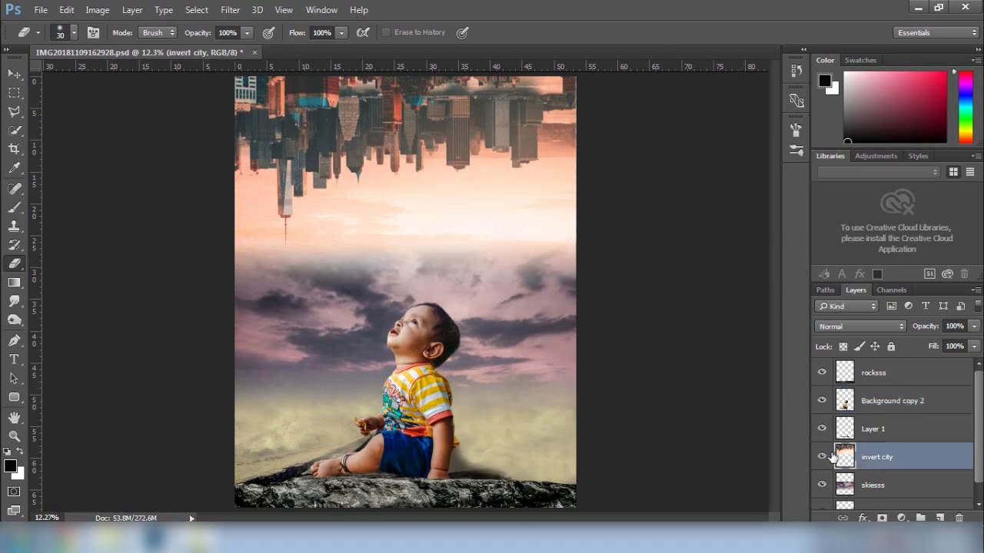
left_click(228, 10)
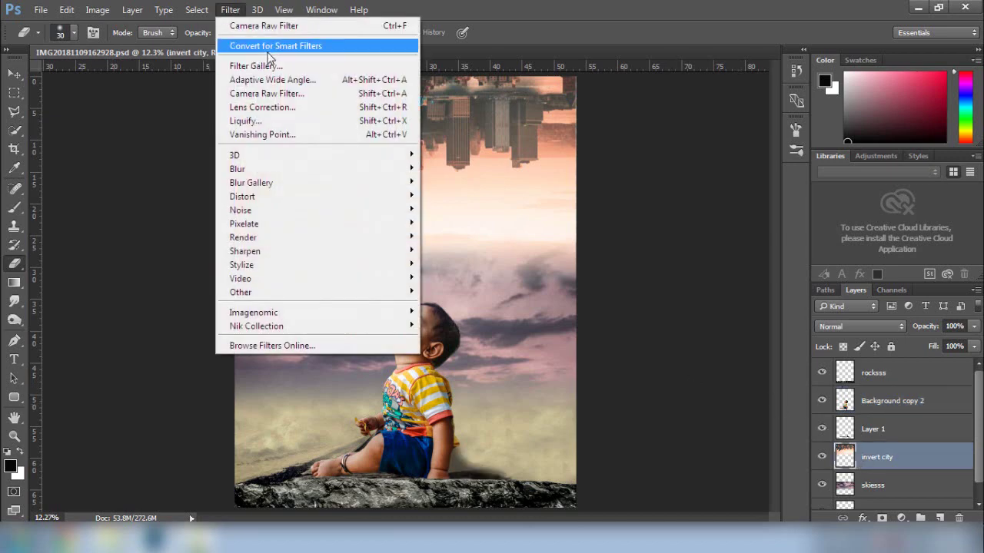
left_click(282, 96)
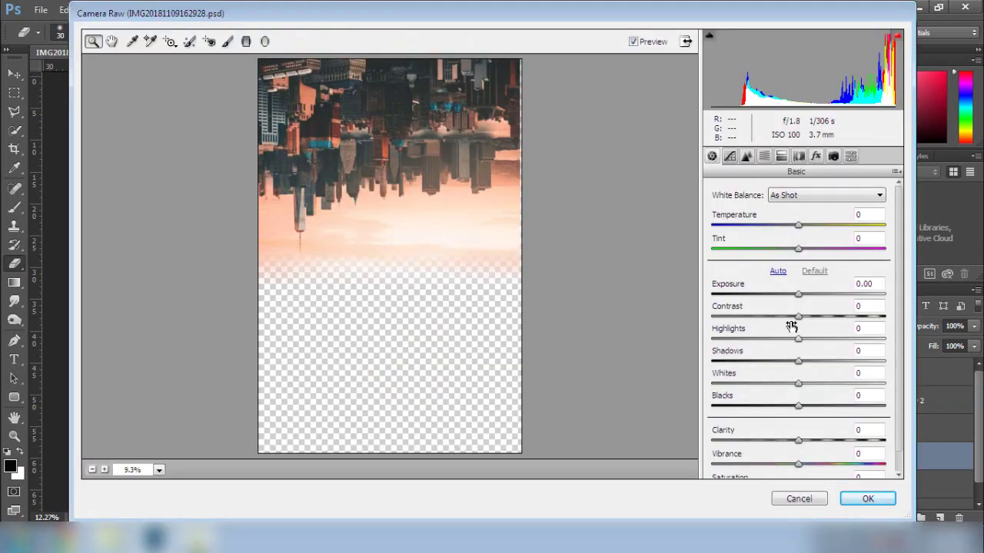
left_click_drag(798, 295, 808, 299)
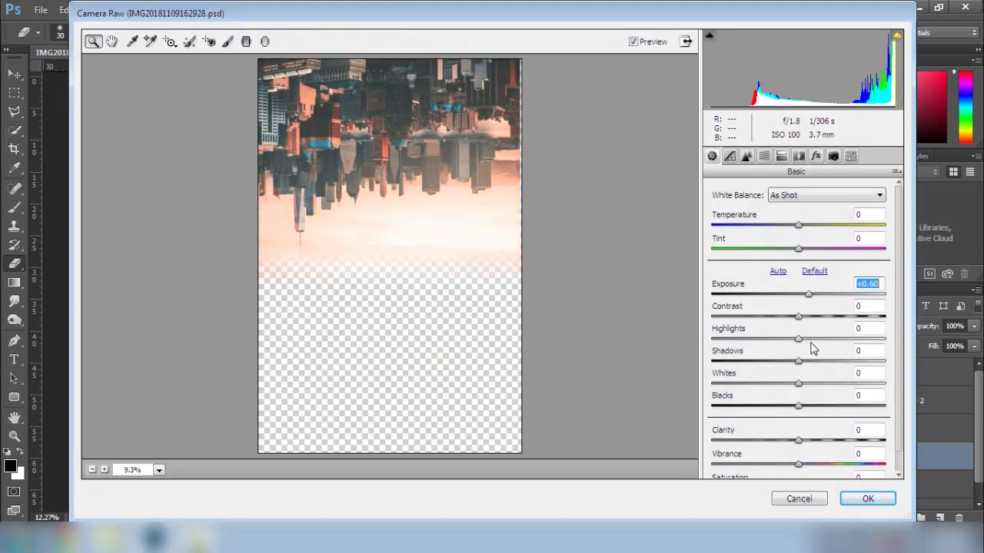
left_click_drag(797, 364, 838, 371)
left_click_drag(817, 338, 824, 367)
left_click(817, 369)
left_click_drag(798, 442, 862, 442)
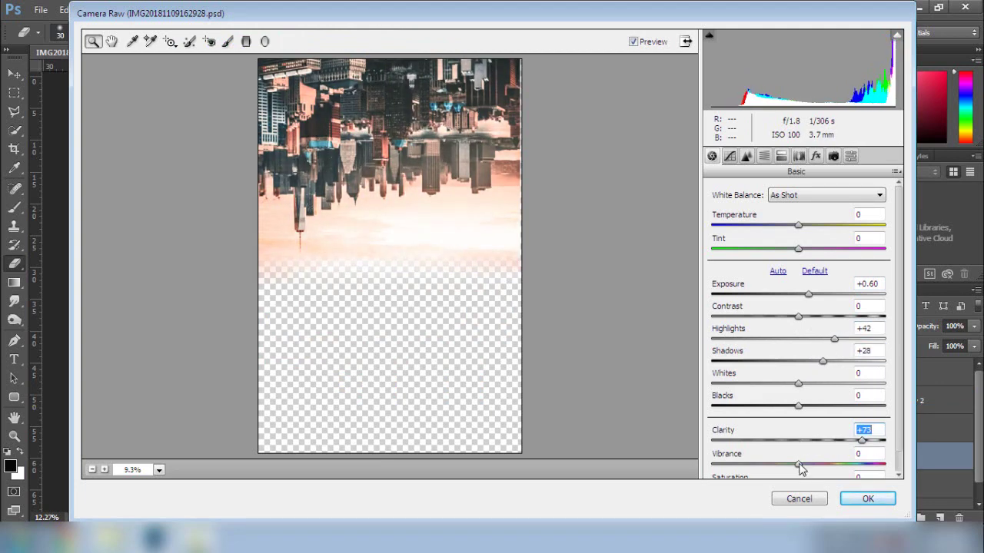
left_click_drag(802, 469, 817, 464)
Set the inverted city's color saturation to Reds +88, Oranges -48, Yellows +100 and Greens +68
left_click(763, 156)
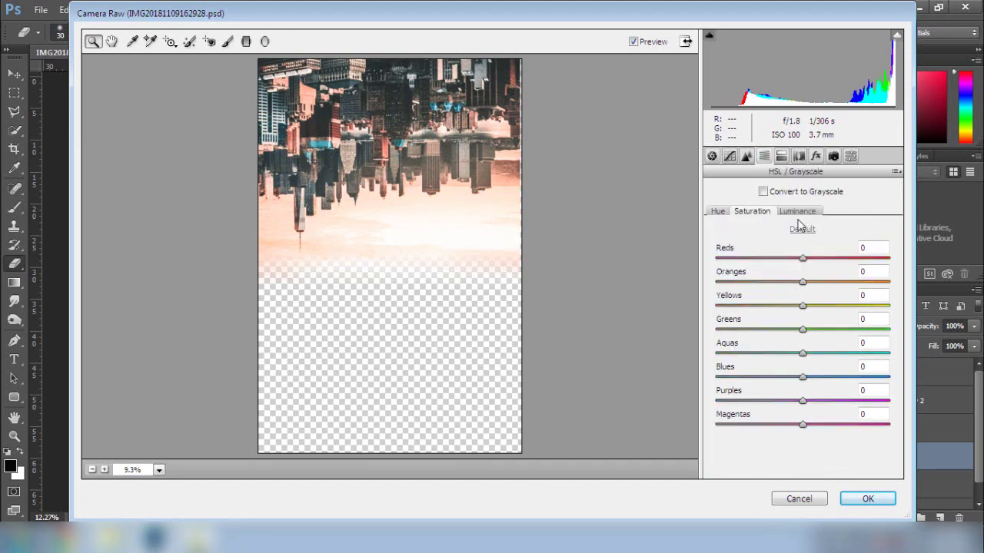
left_click_drag(804, 260, 879, 260)
left_click_drag(804, 282, 872, 305)
left_click_drag(807, 329, 867, 341)
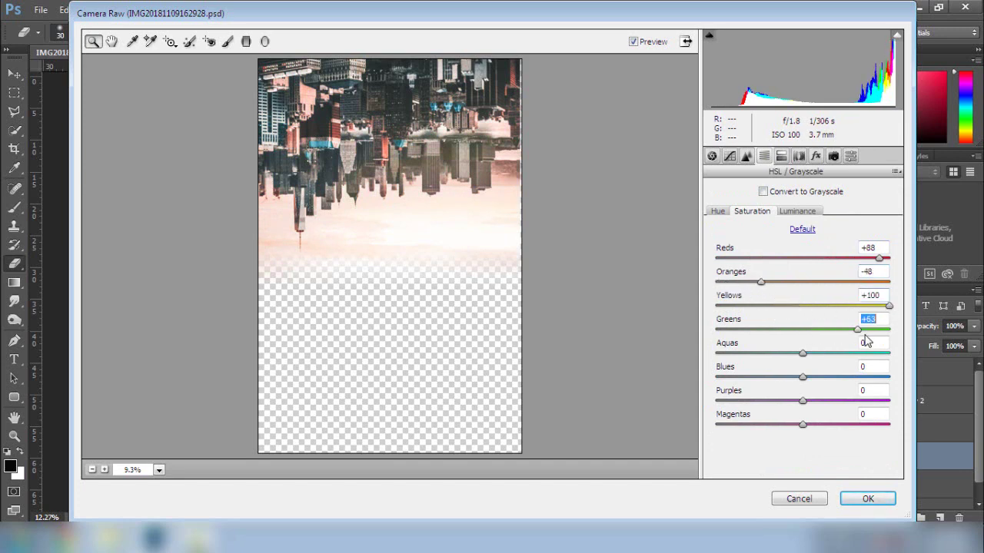
Set the city's saturation to Aquas +63, Blues +63, Purples +60, Magentas +72 and Oranges -6, and apply the Camera Raw adjustments
left_click_drag(803, 354, 859, 392)
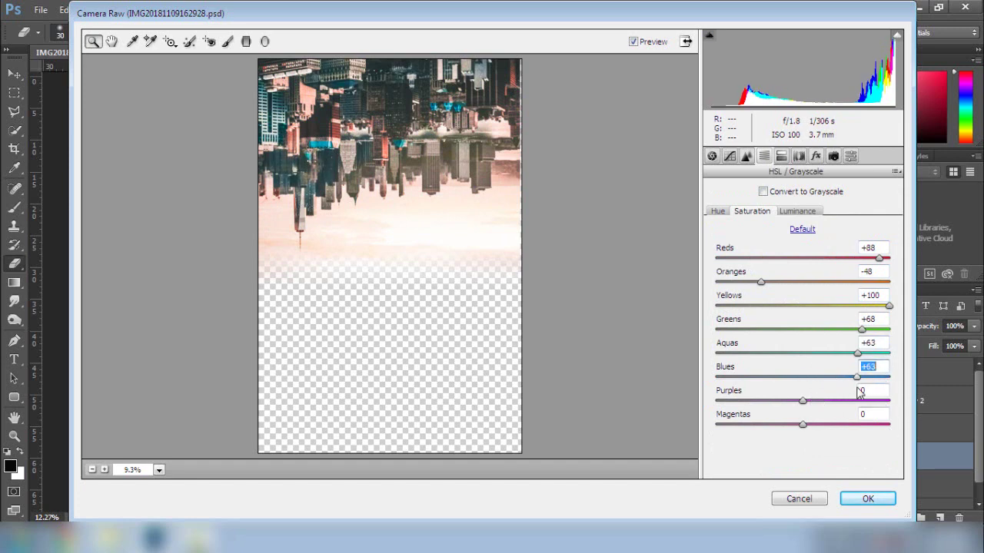
left_click_drag(803, 404, 855, 401)
left_click_drag(802, 425, 865, 425)
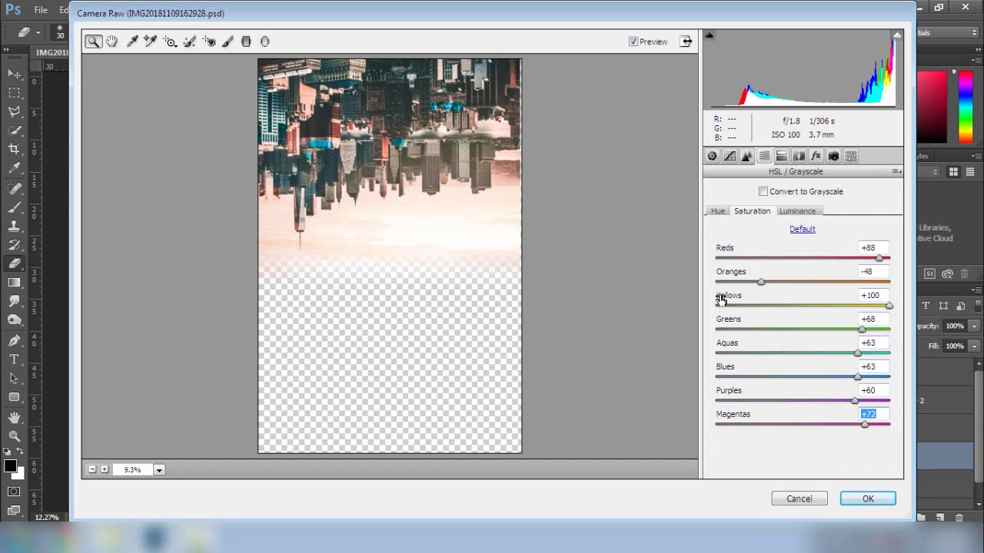
left_click(761, 283)
left_click_drag(758, 284, 804, 296)
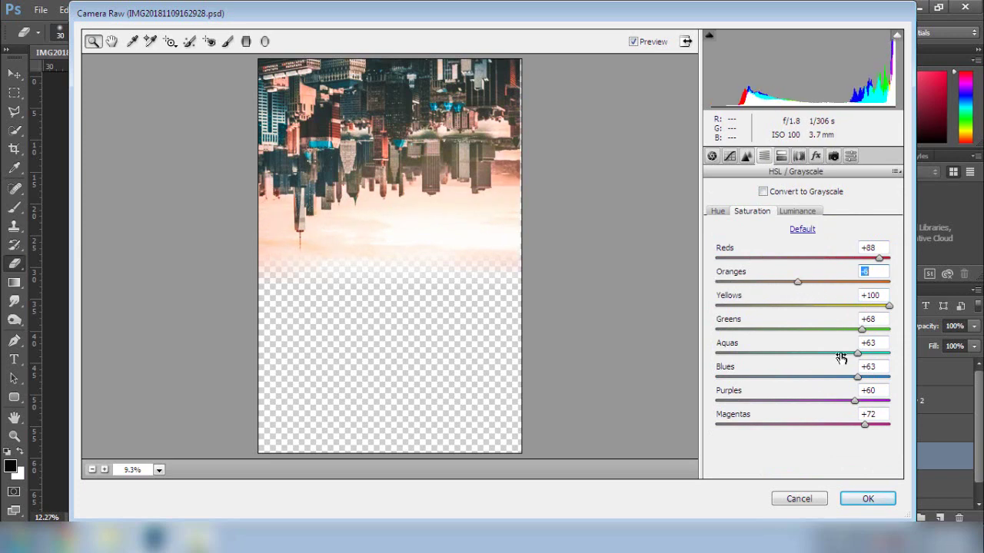
left_click(866, 500)
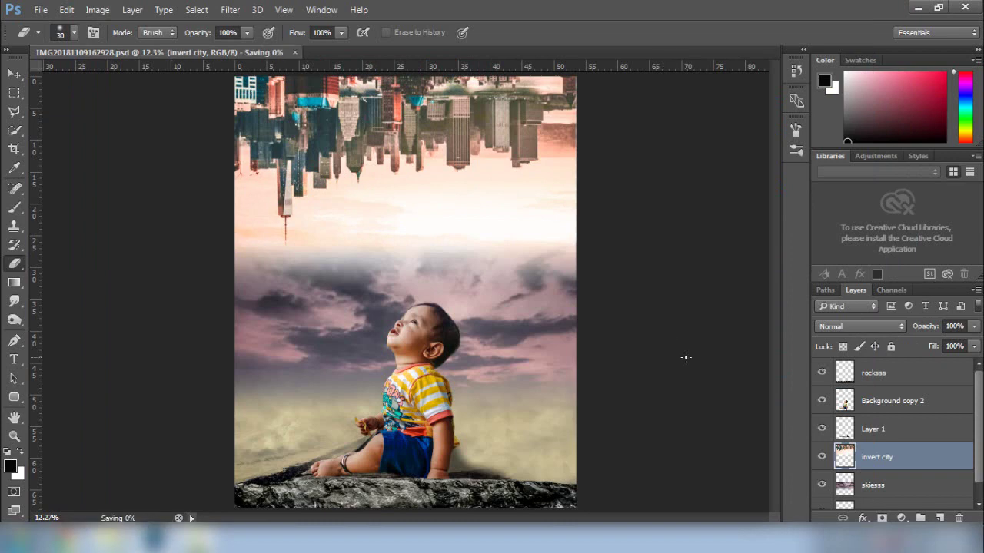
Open the bg layer in the Camera Raw filter and raise its Clarity to +50
key("alt+comma")
left_click(230, 9)
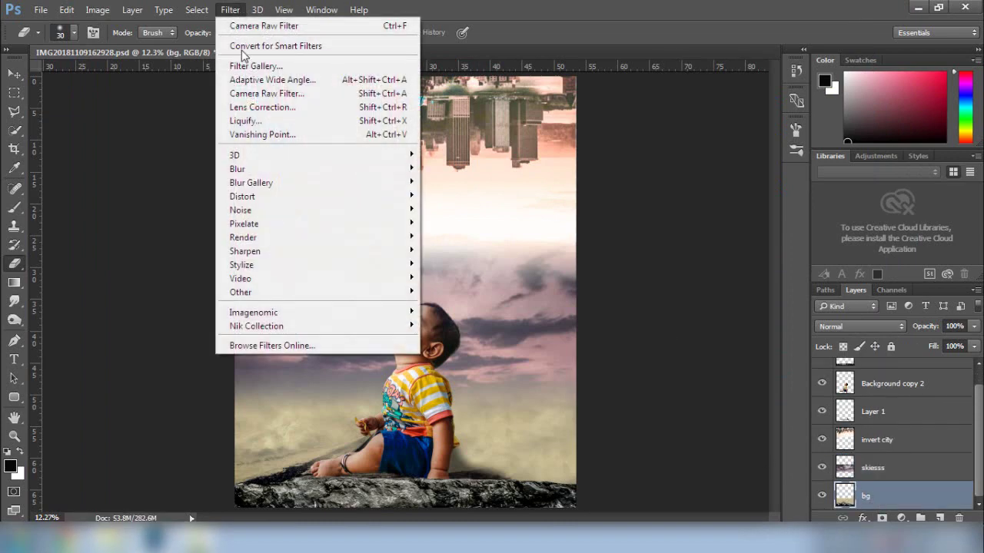
left_click(265, 93)
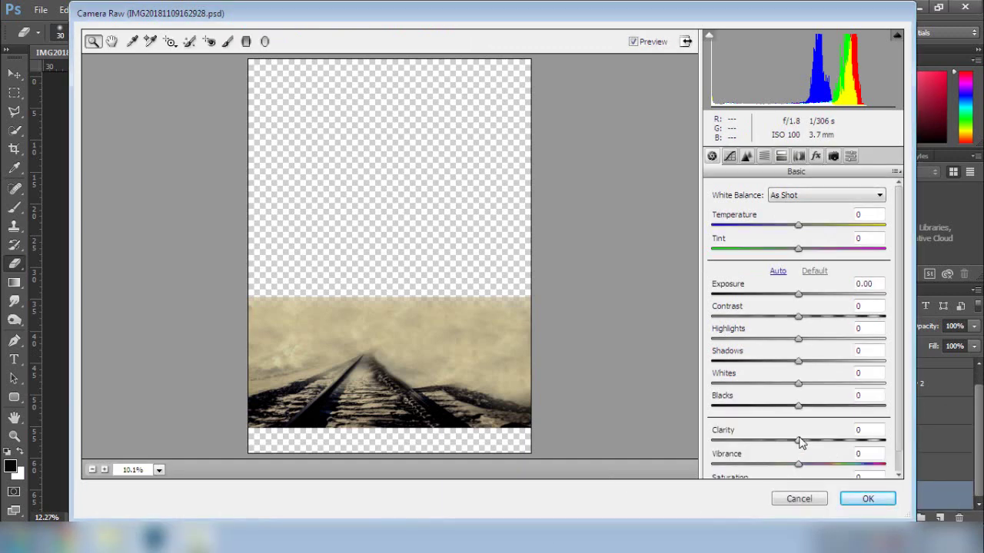
left_click_drag(800, 443, 857, 440)
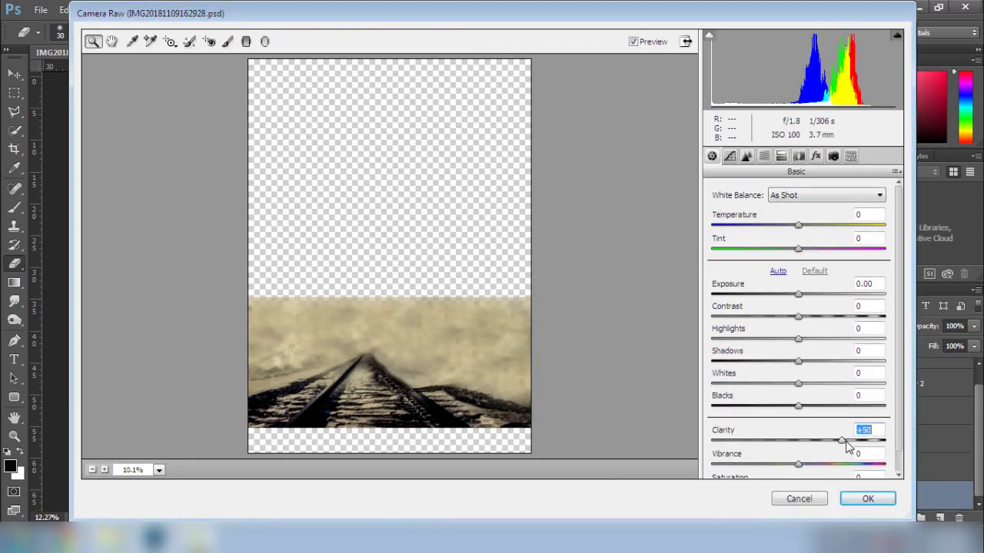
Set the bg layer's Oranges saturation to +34 and Yellows to +22, and apply the Camera Raw adjustments
left_click(764, 156)
left_click(797, 210)
left_click(751, 211)
left_click_drag(802, 281, 821, 326)
left_click(831, 282)
left_click(839, 305)
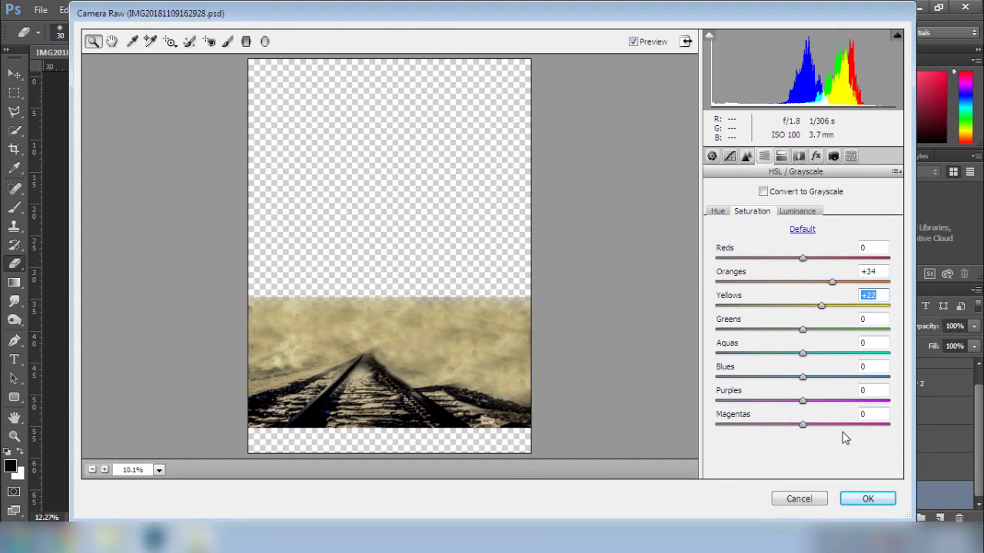
left_click(858, 505)
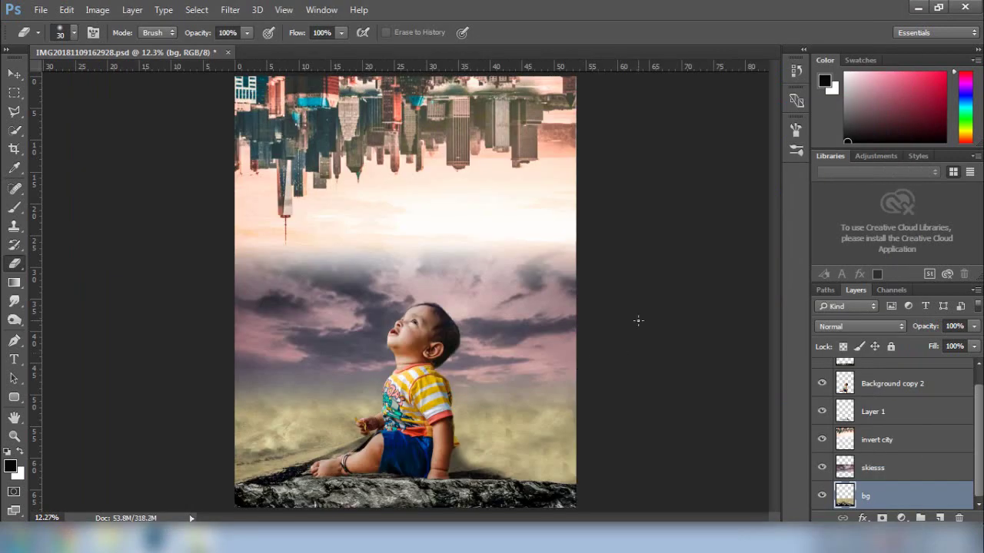
Open the Hue/Saturation adjustment for the skiesss layer
left_click(874, 470)
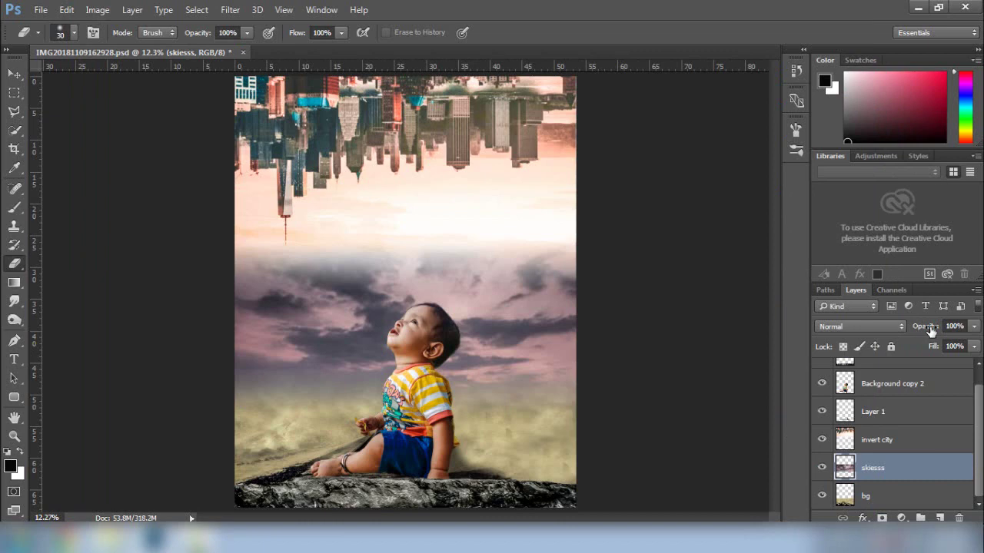
left_click(97, 9)
mouse_move(208, 48)
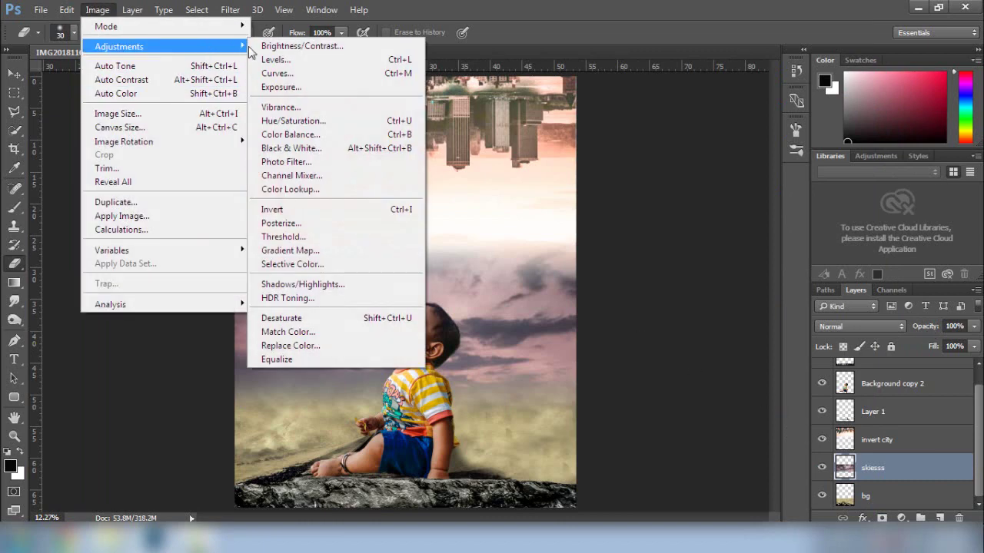
left_click(298, 126)
Try sky saturations of -21, +80, -24 and +2 with lightness values of +54 and -11
left_click_drag(697, 245, 657, 243)
left_click_drag(696, 280, 735, 288)
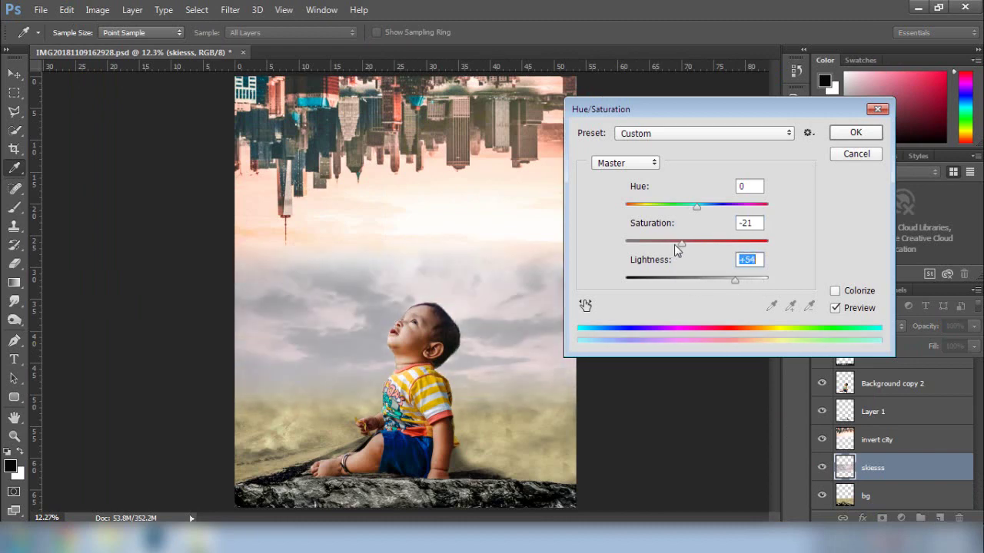
left_click_drag(683, 244, 768, 244)
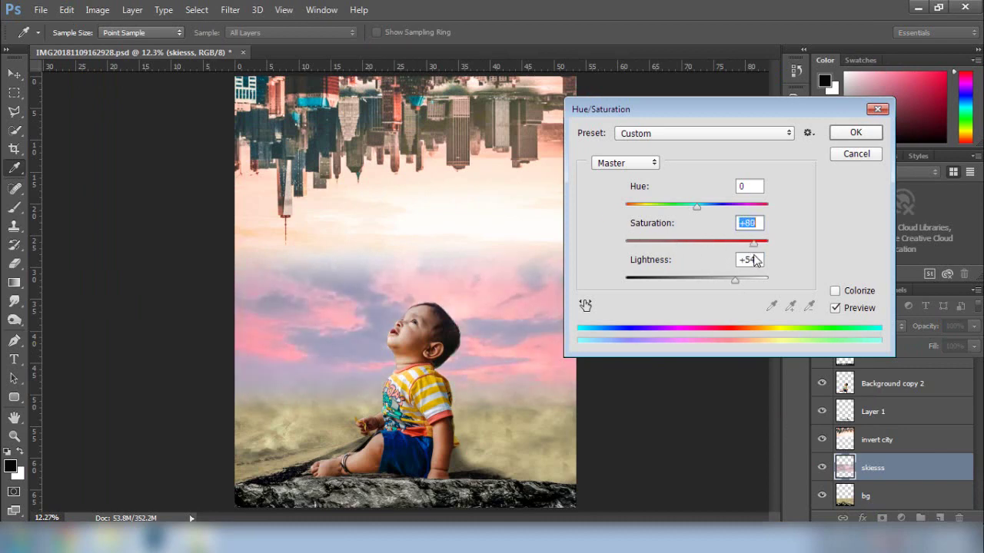
key("ctrl+z")
left_click_drag(682, 243, 680, 246)
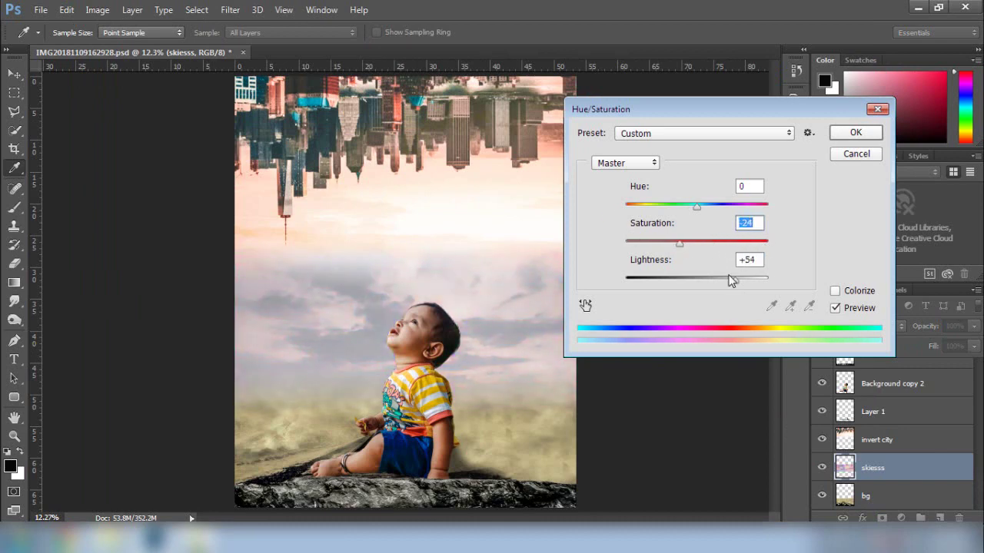
left_click_drag(731, 282, 700, 246)
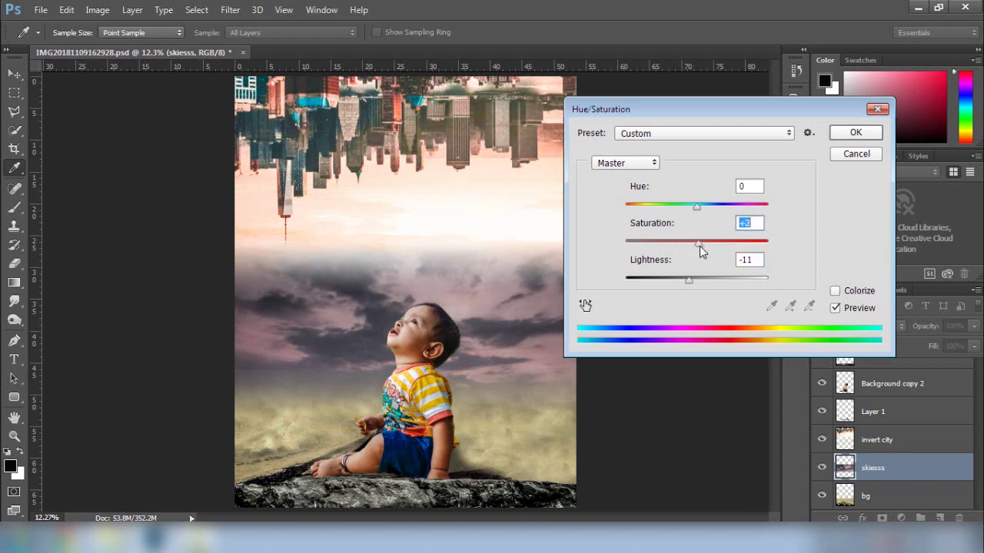
Shift the sky's hue, set Saturation to +4 and Lightness to +31, and apply the adjustment
left_click_drag(697, 206, 730, 237)
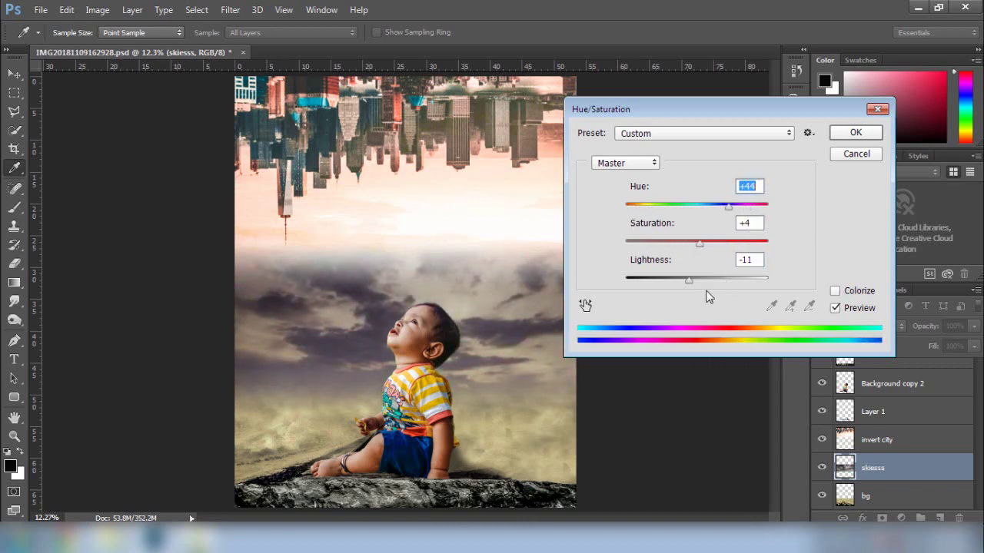
mouse_move(708, 283)
left_mouse_down()
mouse_move(731, 286)
mouse_move(720, 291)
left_mouse_up()
left_click_drag(729, 206, 738, 222)
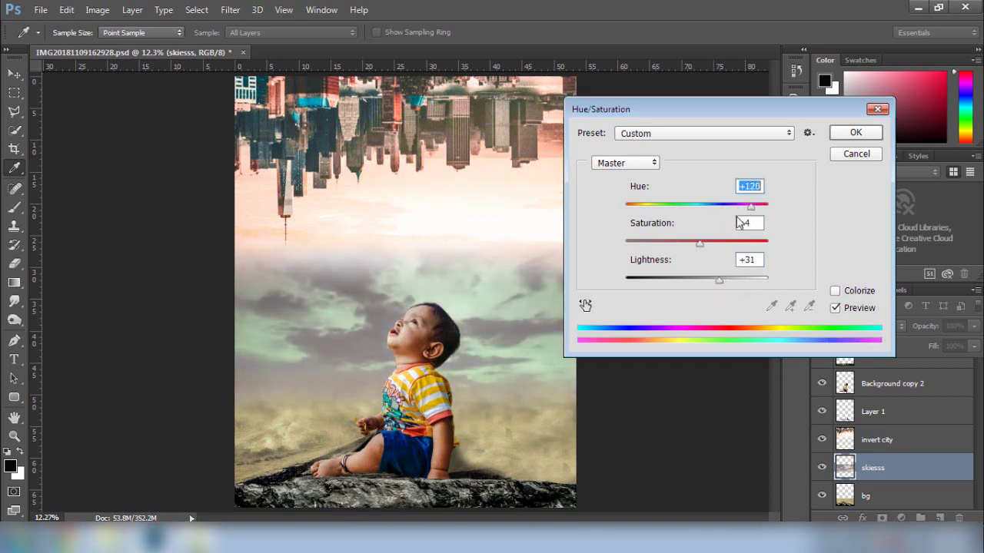
left_click(853, 138)
Turn the bg layer bluish with a Hue/Saturation adjustment of Hue -180 and Saturation -13, and apply it
left_click(869, 500)
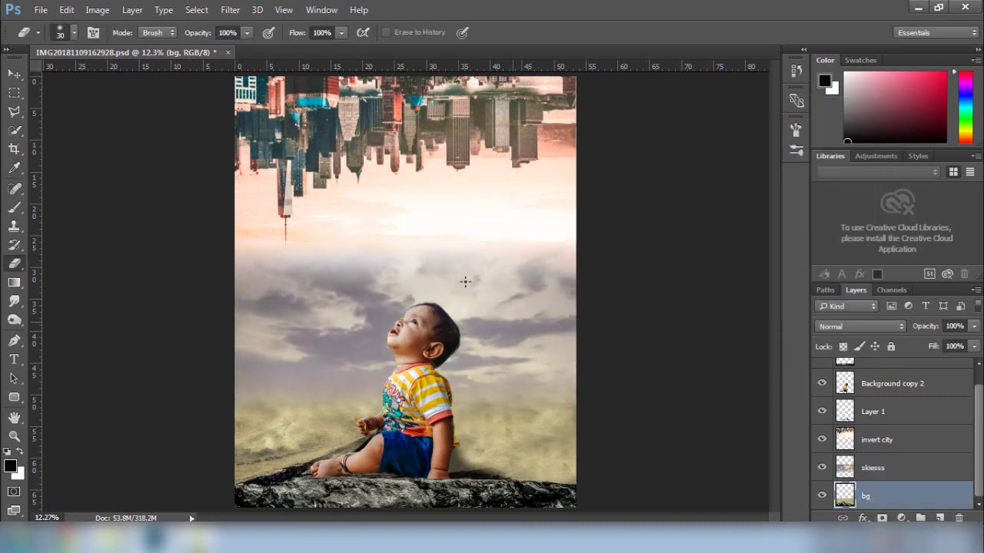
left_click(97, 9)
mouse_move(192, 46)
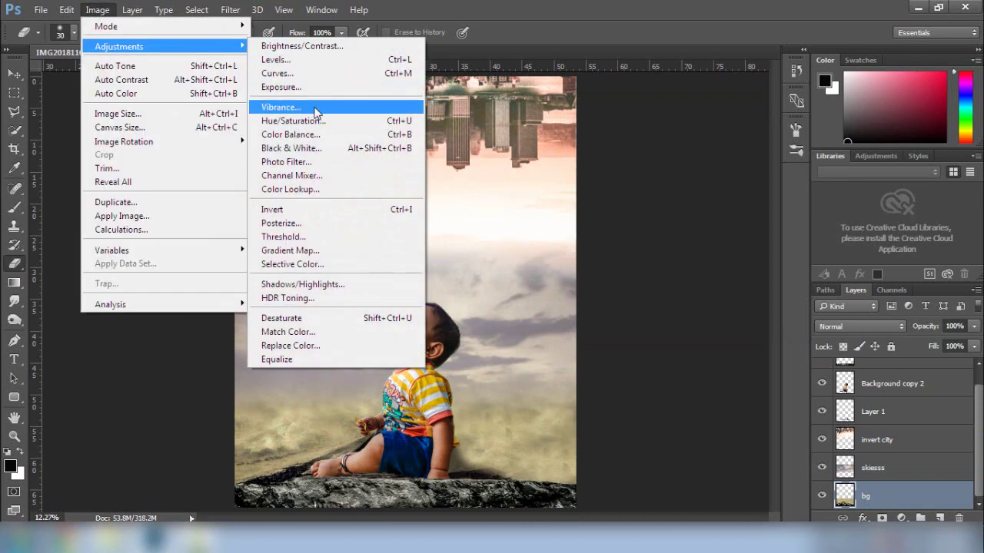
left_click(303, 121)
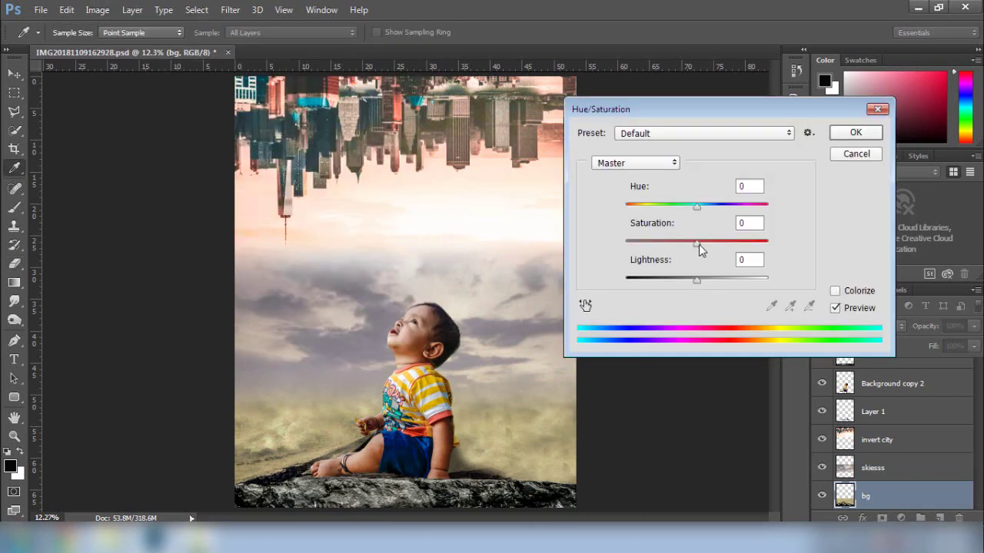
mouse_move(697, 243)
left_mouse_down()
mouse_move(664, 248)
mouse_move(756, 264)
mouse_move(603, 256)
mouse_move(637, 244)
mouse_move(678, 247)
mouse_move(644, 252)
mouse_move(683, 259)
mouse_move(669, 259)
mouse_move(678, 249)
left_mouse_up()
left_click_drag(697, 207, 615, 210)
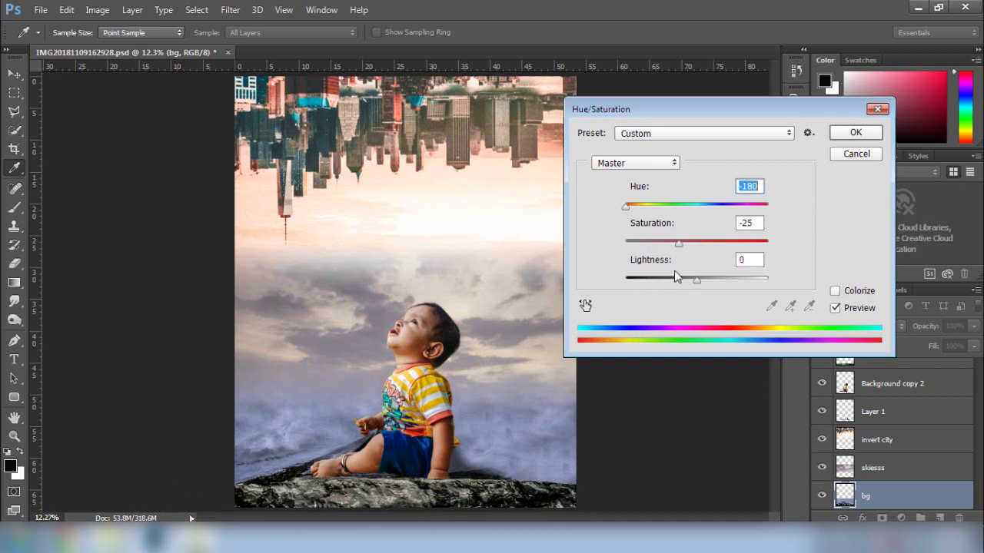
left_click_drag(678, 243, 682, 243)
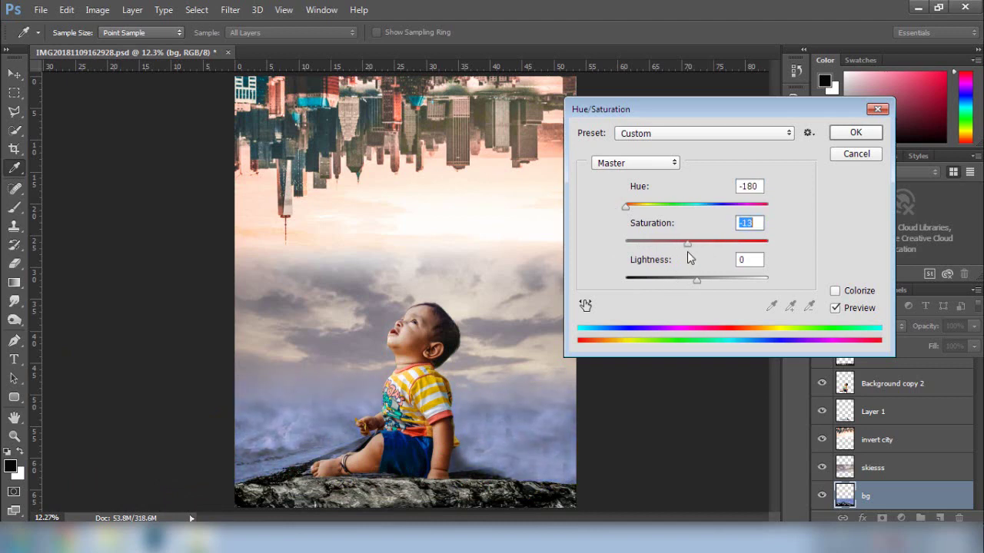
mouse_move(696, 280)
left_mouse_down()
mouse_move(653, 279)
mouse_move(697, 285)
left_mouse_up()
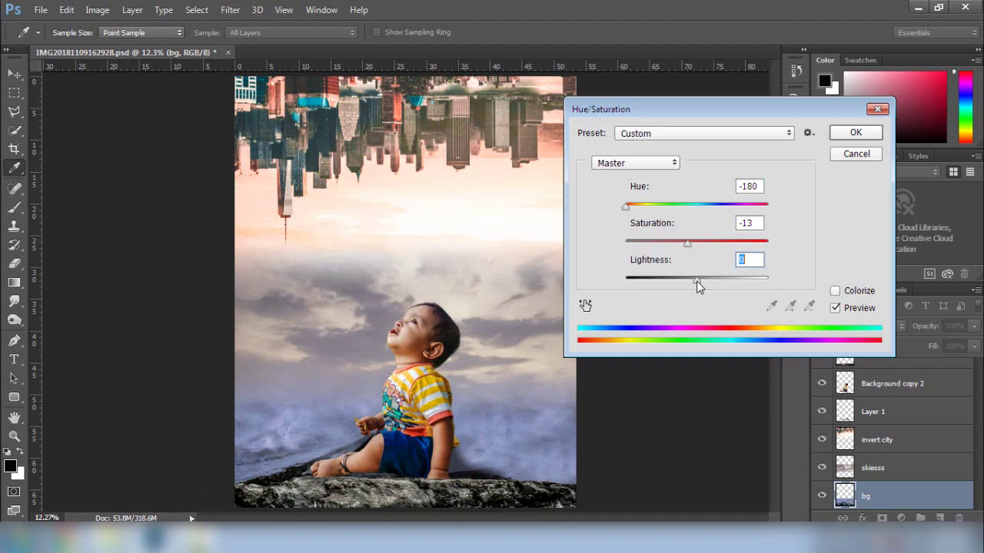
left_click(855, 134)
Place the cosmos1_0008 image beneath the child layer and scale it up to span the canvas width
key("e")
scroll(890, 436, "up", 1)
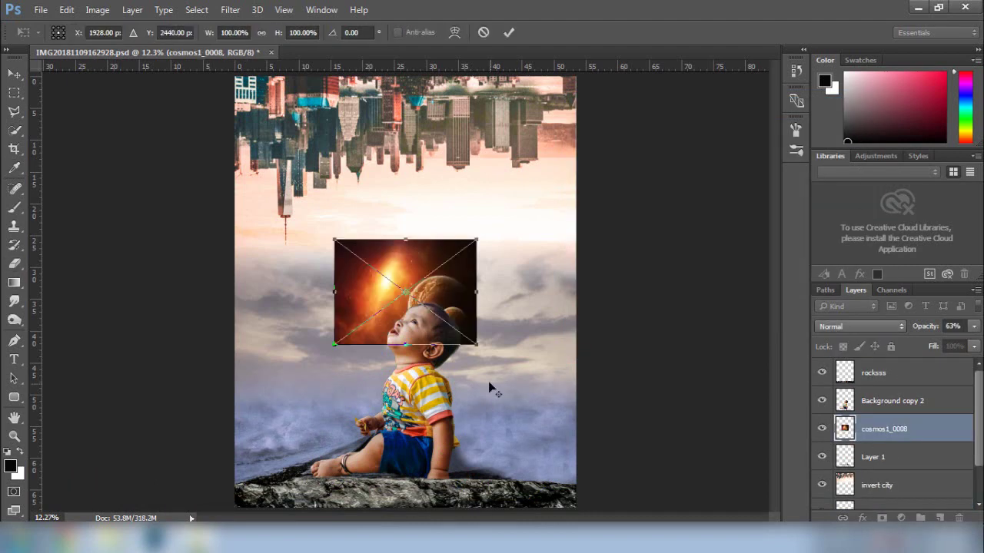
left_click_drag(485, 361, 604, 439)
mouse_move(500, 339)
left_mouse_down()
mouse_move(495, 329)
mouse_move(496, 353)
left_mouse_up()
key("Return")
Rasterize the cosmos image layer and set its blend mode to Screen
right_click(905, 435)
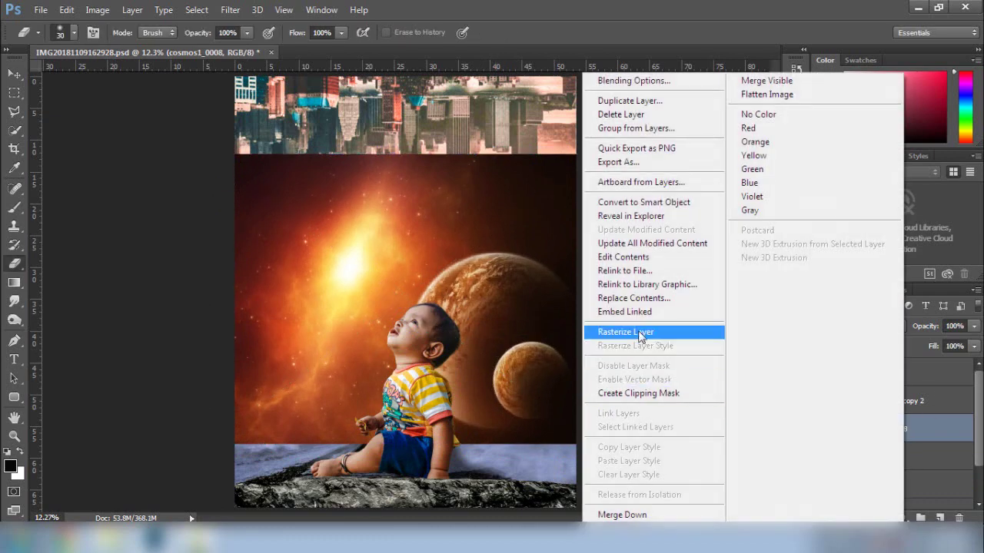
left_click(715, 332)
left_click(833, 326)
left_click(845, 132)
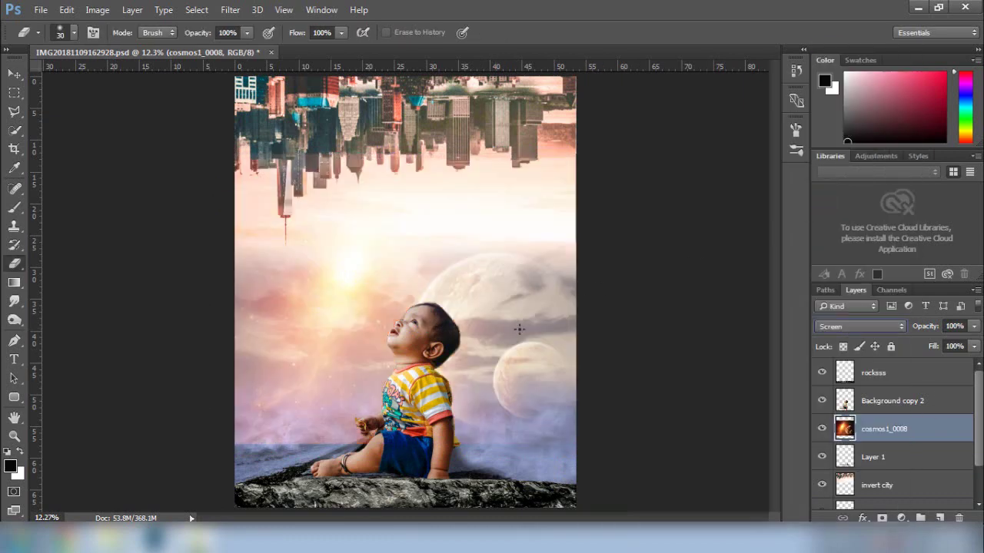
Reposition the cosmos image so its large planet sits directly behind the child's head
key("v")
mouse_move(487, 325)
left_mouse_down()
mouse_move(448, 315)
mouse_move(477, 329)
mouse_move(488, 314)
mouse_move(464, 311)
left_mouse_up()
key("g")
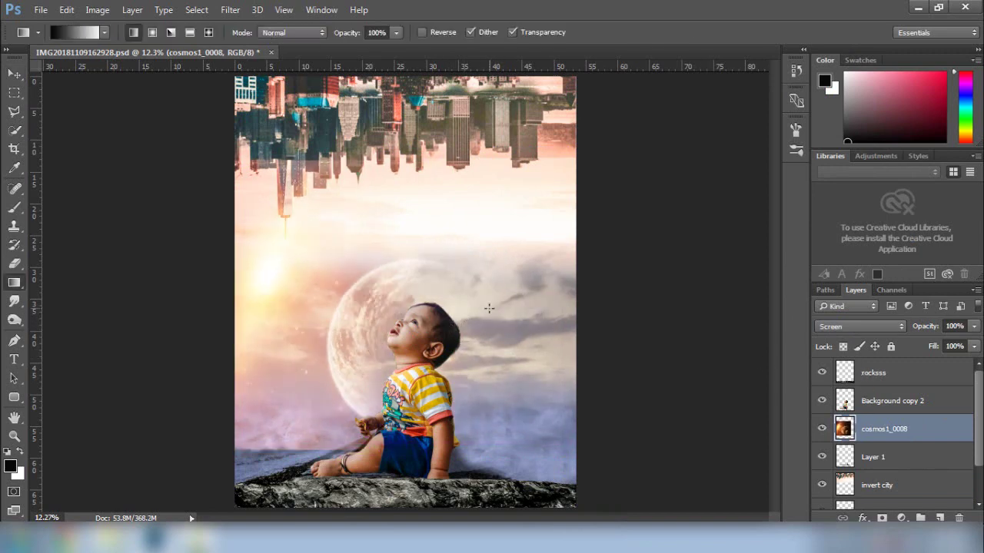
key("v")
left_click_drag(402, 285, 403, 301)
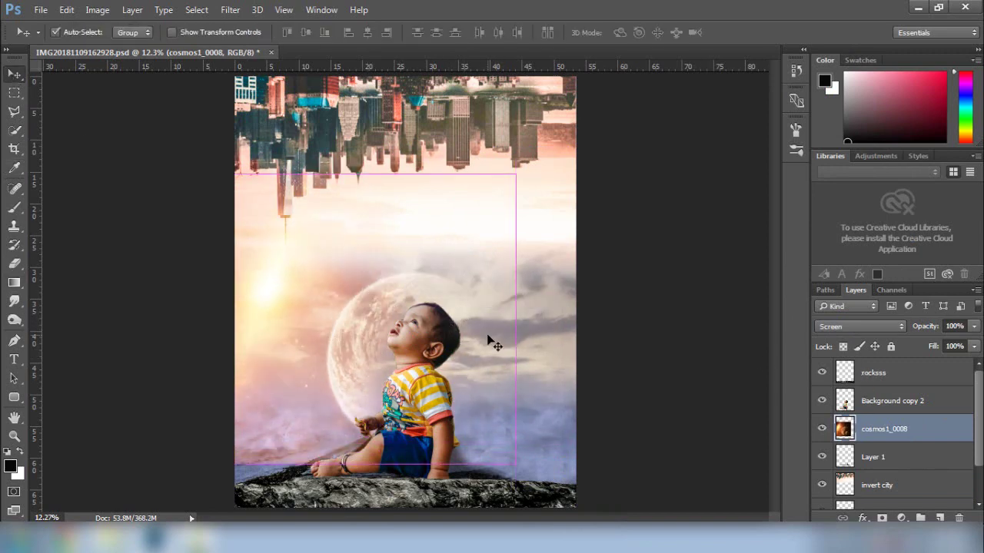
Scale up the cosmos image and shift it so both planets show behind the child, then apply the transform
key("ctrl+t")
key("ctrl+minus")
key("ctrl+minus")
left_click_drag(461, 377, 494, 398)
left_click_drag(460, 358, 439, 283)
key("Return")
key("ctrl+0")
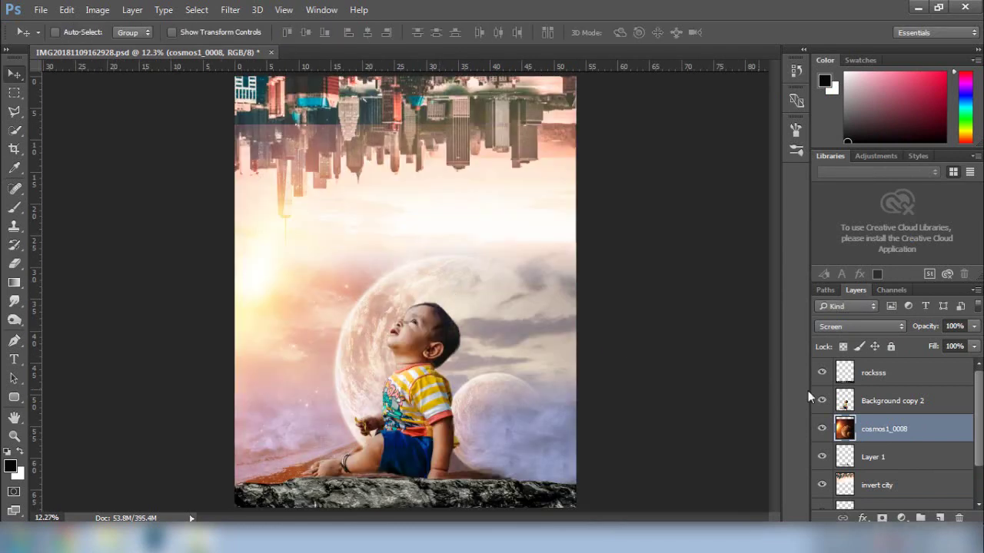
Add a gradient mask that fades the cosmos layer's bottom, and erase its hard edges with a 900 px eraser at 61% opacity
left_click(882, 518)
key("g")
key("e")
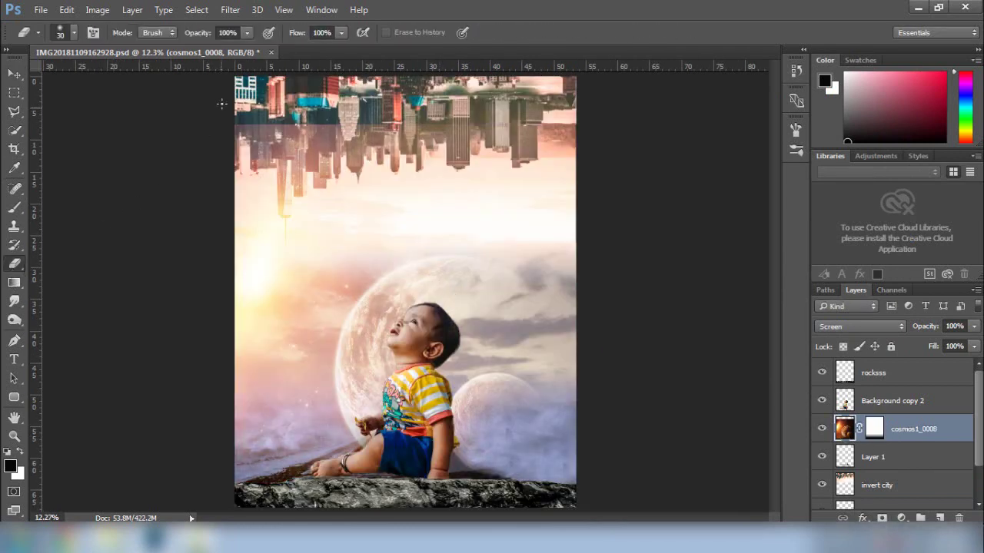
key("bracketright")
key("bracketright")
key("bracketright")
key("bracketright")
key("bracketright")
key("bracketright")
key("bracketright")
key("bracketright")
key("bracketright")
key("bracketright")
key("bracketright")
key("bracketright")
key("bracketright")
key("bracketright")
key("bracketright")
key("bracketright")
key("bracketright")
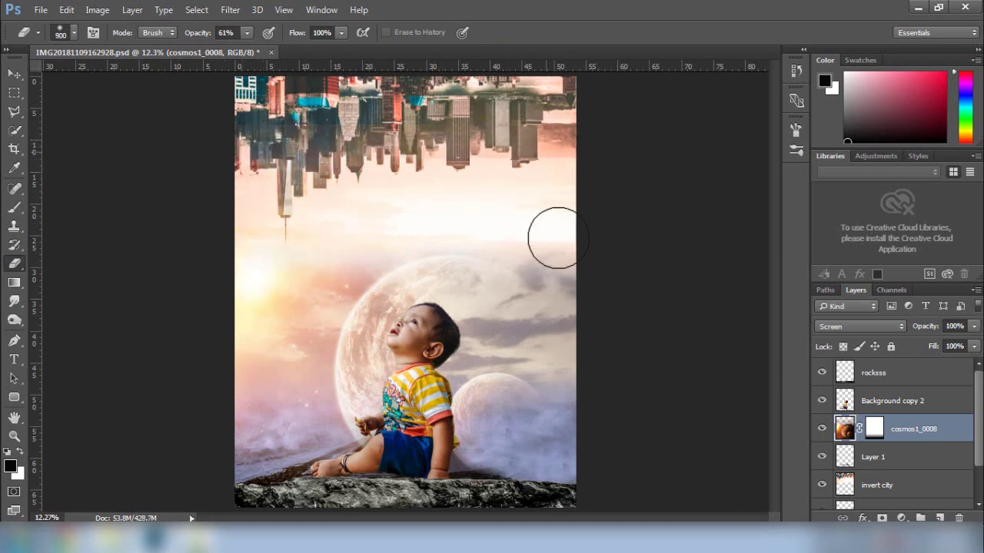
left_click_drag(245, 472, 657, 476)
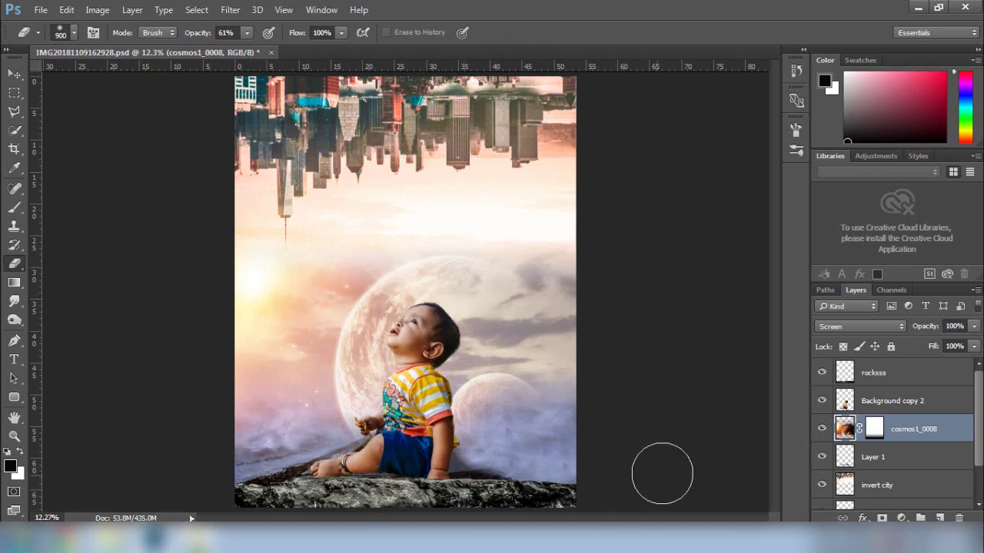
left_click(14, 73)
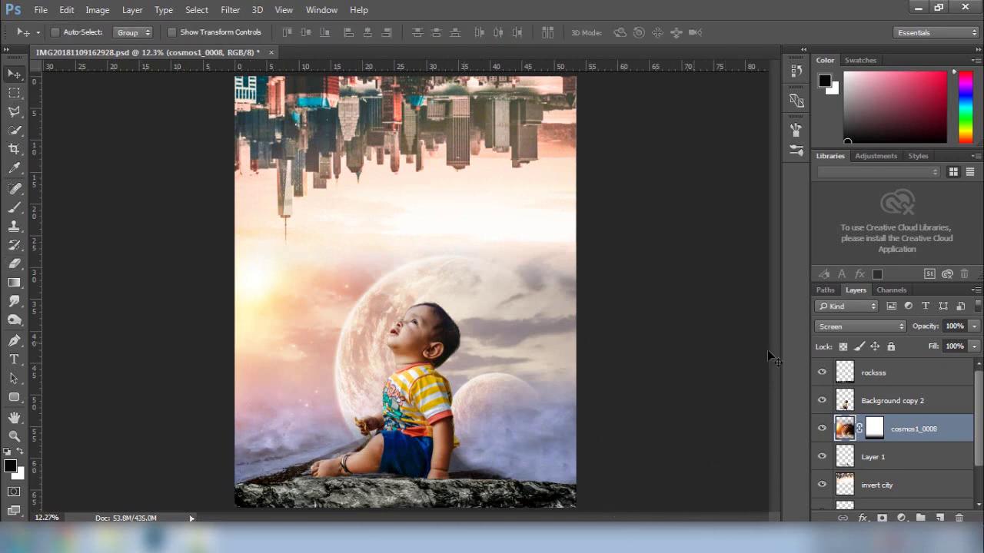
Intensify the cosmos layer's colors with a Vibrance adjustment of Vibrance +100 and Saturation +15, and apply it
left_click(97, 9)
mouse_move(146, 45)
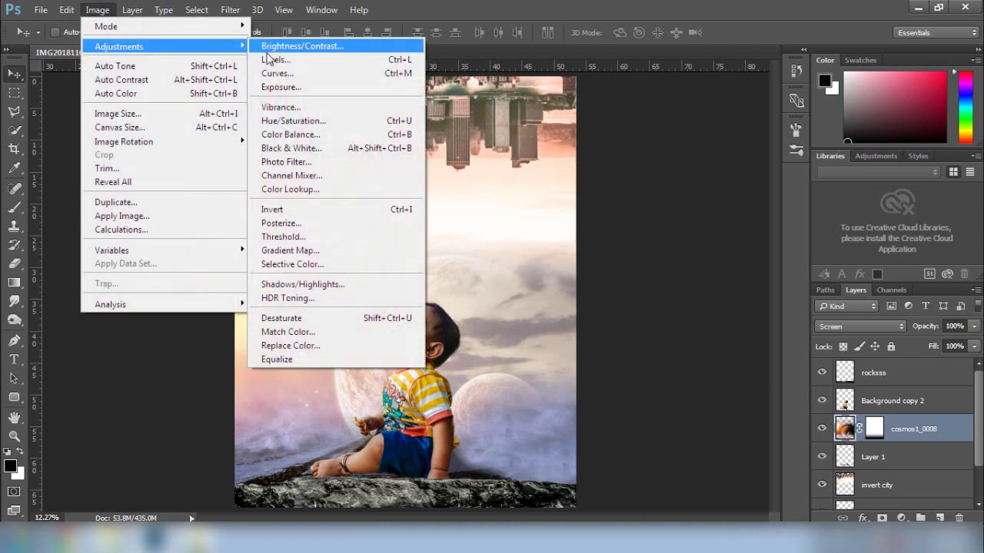
left_click(285, 106)
left_click_drag(570, 200, 650, 212)
left_click_drag(570, 234, 593, 254)
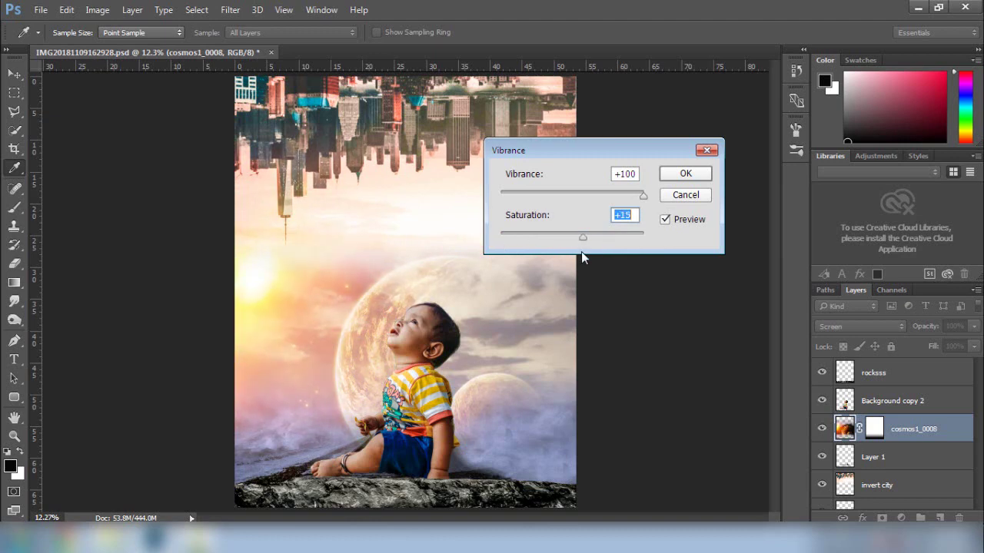
left_click(680, 176)
key("v")
Apply a Vibrance adjustment of Vibrance -19 and Saturation +9 to the invert city layer
scroll(886, 473, "down", 1)
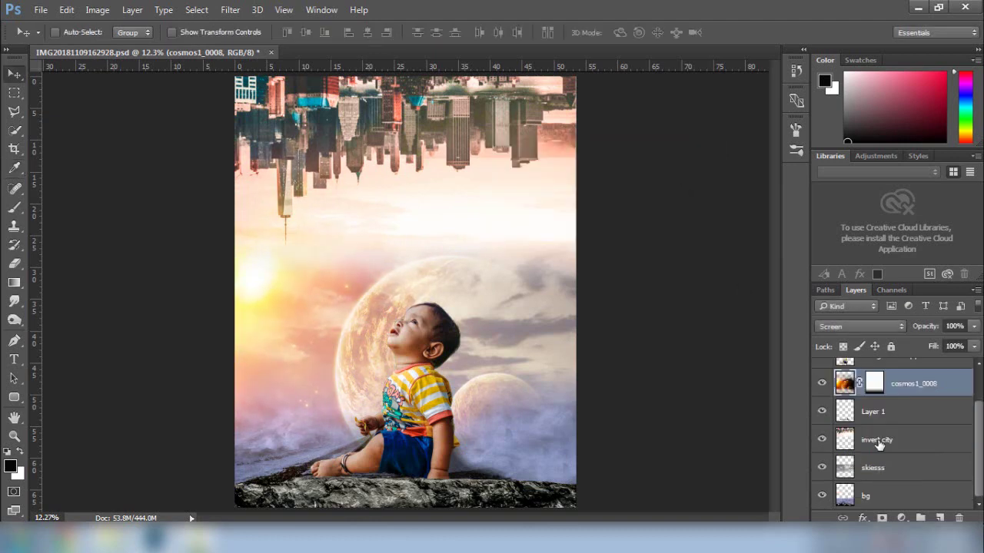
left_click(880, 442)
left_click(97, 10)
mouse_move(184, 46)
left_click(284, 107)
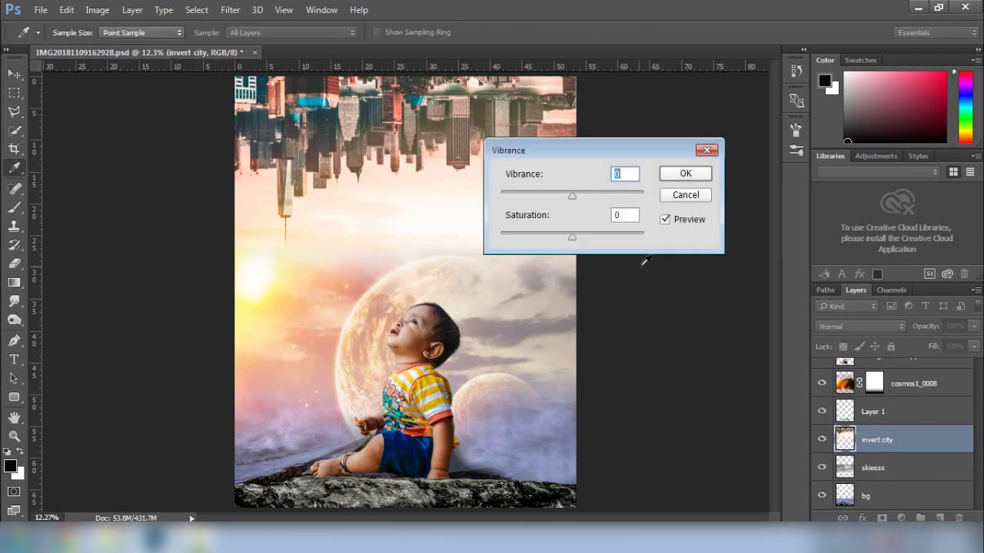
left_click_drag(583, 195, 580, 253)
left_click_drag(592, 195, 558, 200)
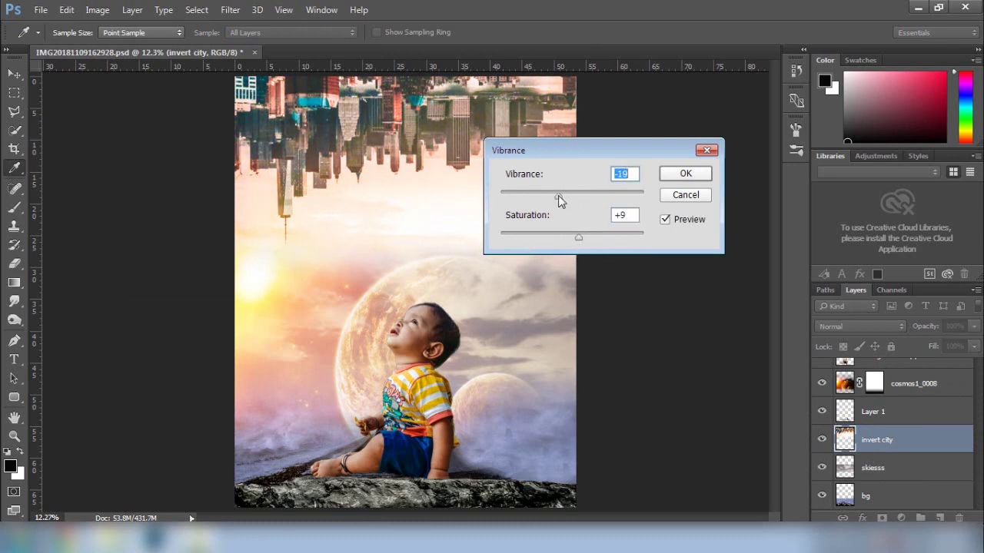
left_click(674, 172)
Save the document and apply a Vibrance adjustment of Vibrance +92 and Saturation +81 to the bg layer
left_click(878, 497)
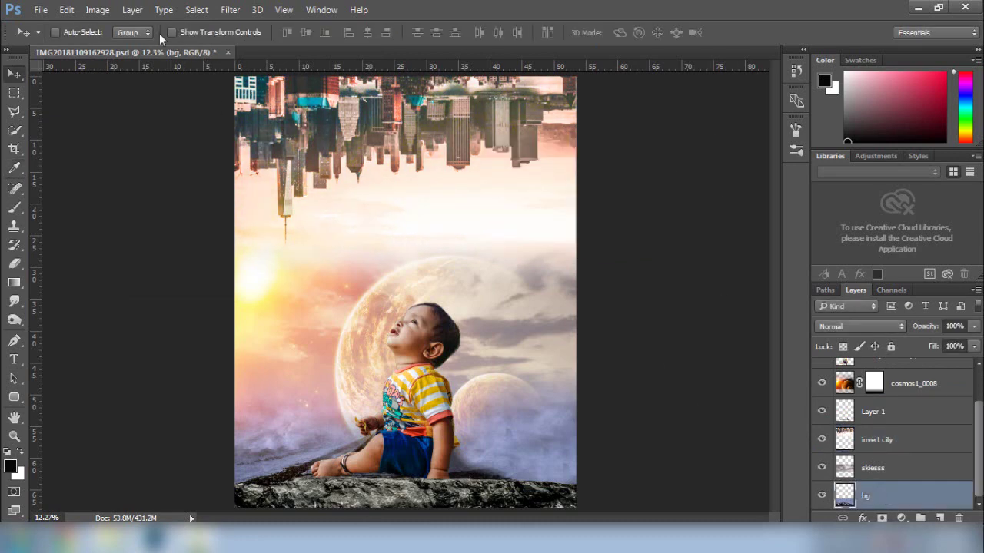
key("ctrl+s")
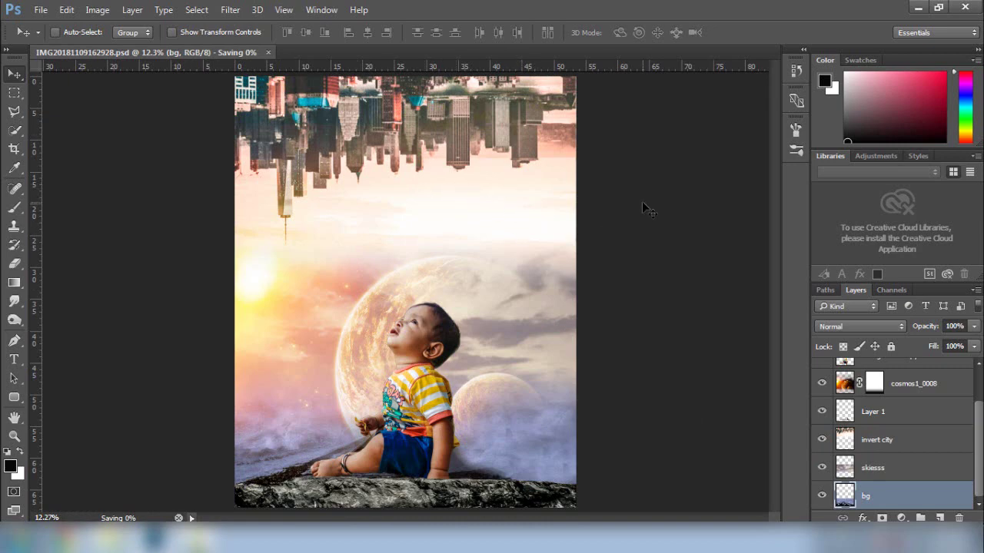
left_click(97, 9)
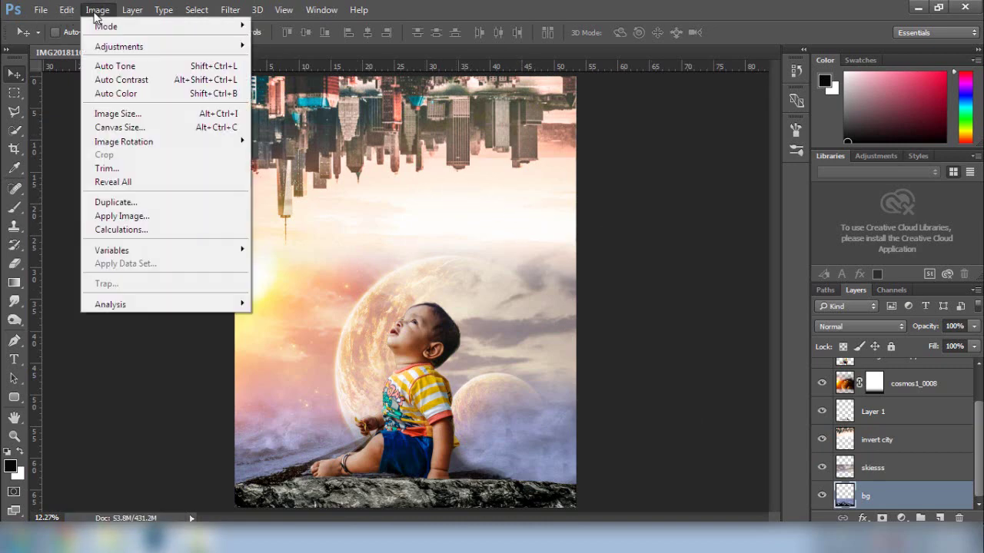
mouse_move(118, 46)
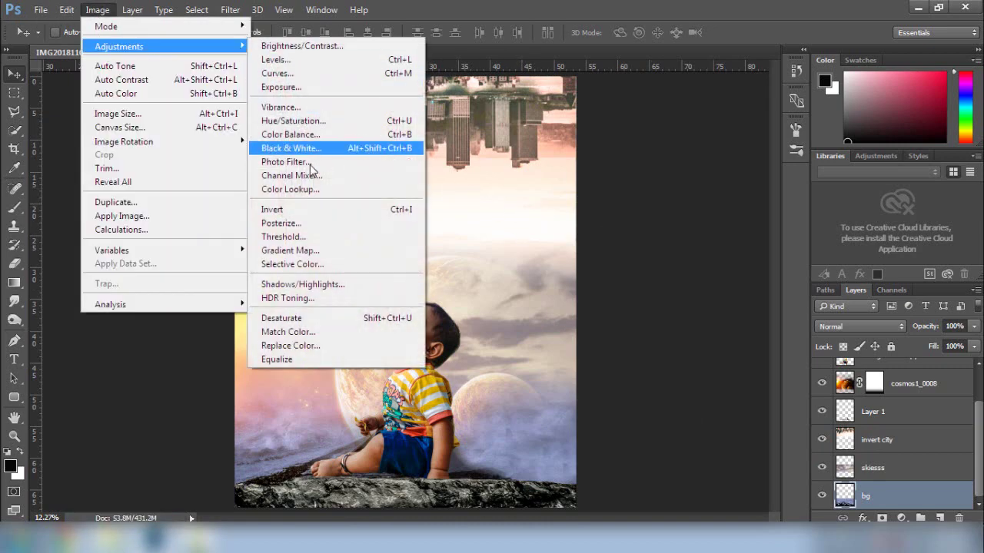
left_click(286, 103)
left_click_drag(602, 203, 620, 245)
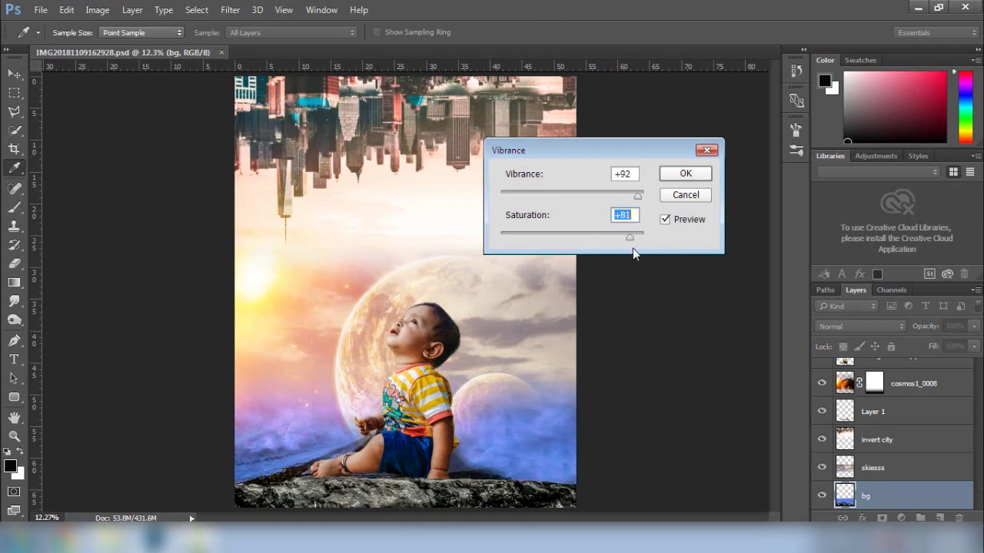
left_click(686, 173)
key("v")
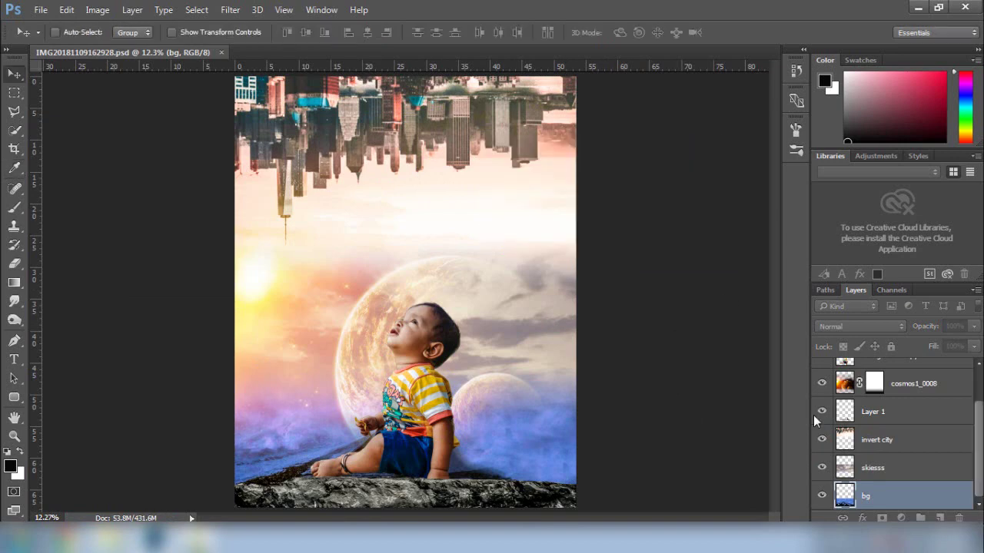
Apply a Vibrance adjustment of Vibrance +80 and Saturation +85 to the skiesss layer
left_click(865, 469)
left_click(97, 10)
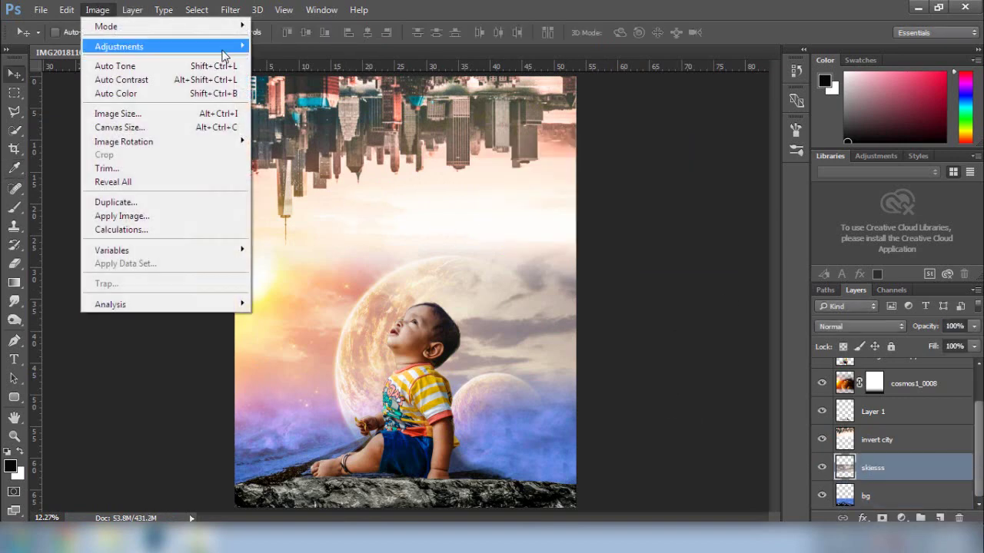
mouse_move(123, 43)
left_click(292, 103)
left_click_drag(573, 196, 657, 208)
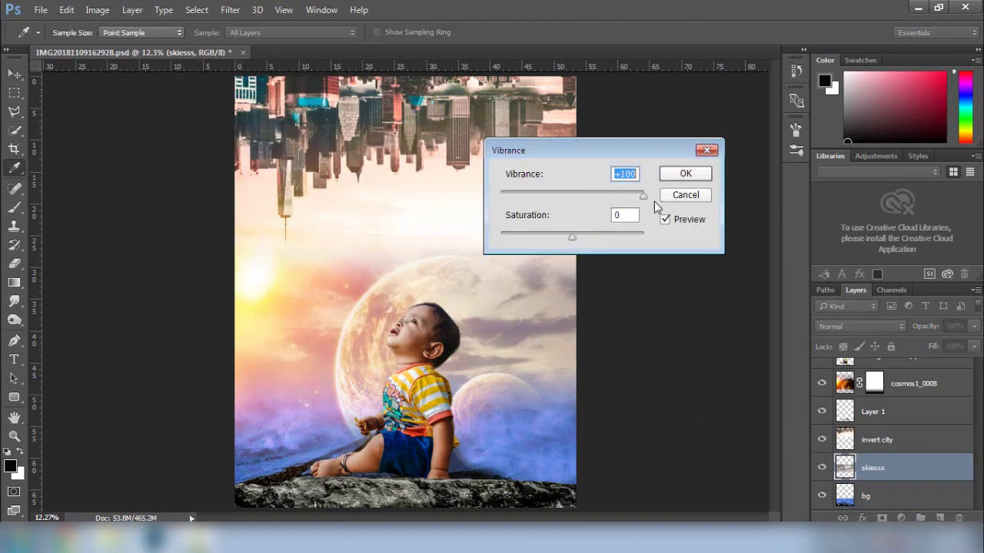
left_click_drag(486, 210, 628, 211)
left_click_drag(572, 236, 624, 247)
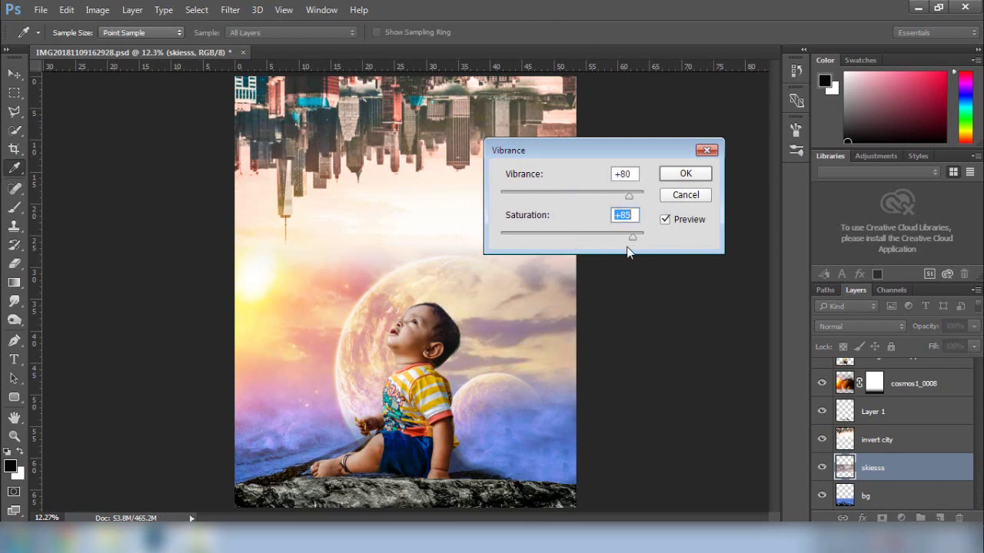
left_click(684, 173)
key("v")
Raise the child layer's vibrance slightly with a Vibrance adjustment on Background copy 2, keeping Saturation at 0, and apply it
scroll(922, 482, "up", 1)
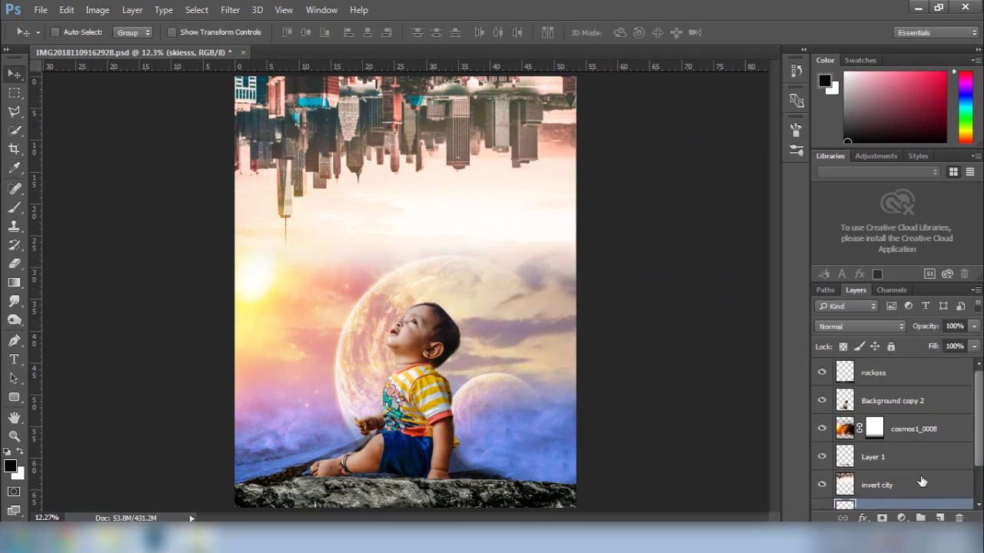
left_click(867, 397)
left_click(97, 9)
mouse_move(115, 44)
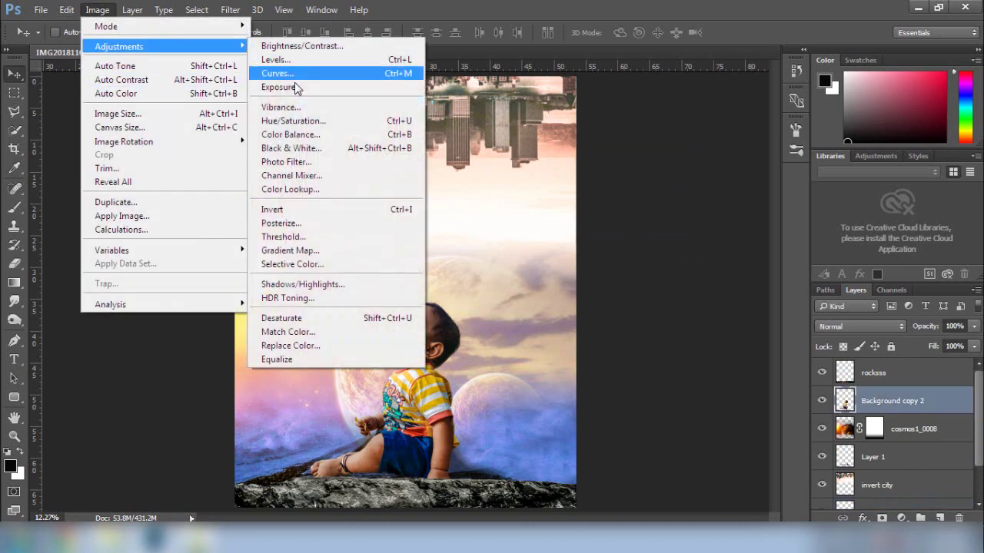
left_click(288, 107)
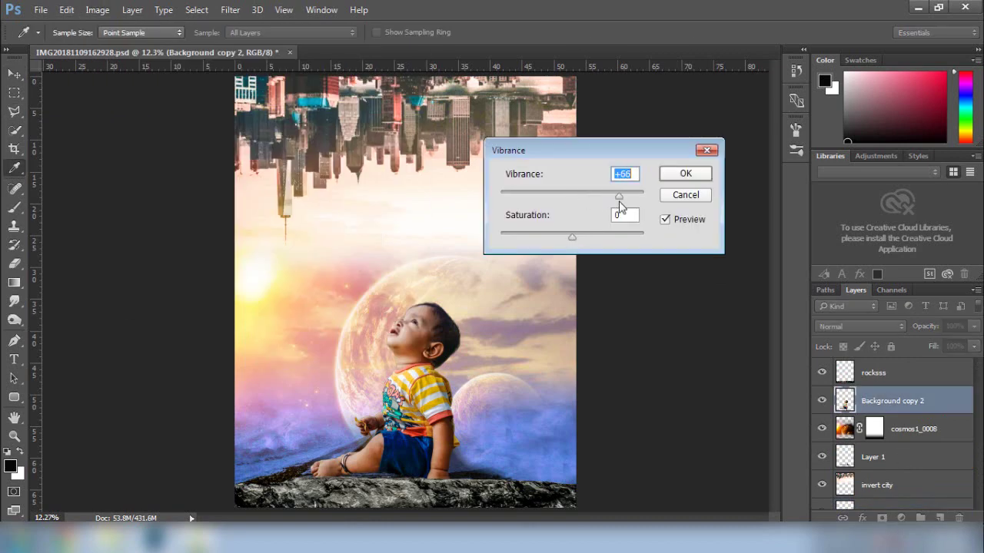
left_click_drag(620, 206, 629, 211)
left_click_drag(574, 238, 551, 245)
type("00")
left_click_drag(593, 197, 588, 199)
left_click(676, 176)
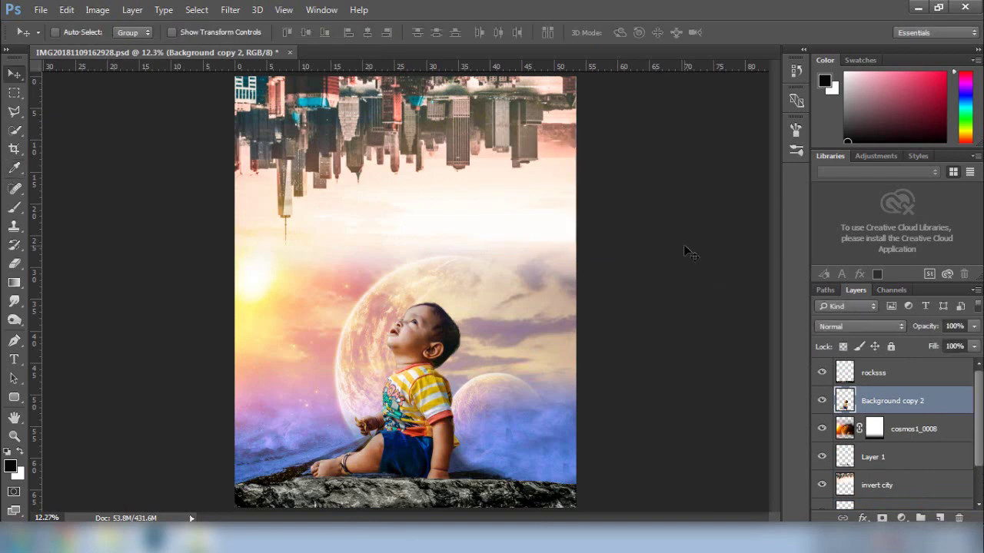
Stamp all visible layers into a new layer above rocksss and open the Camera Raw Filter on it
left_click(901, 375)
key("ctrl+shift+alt+e")
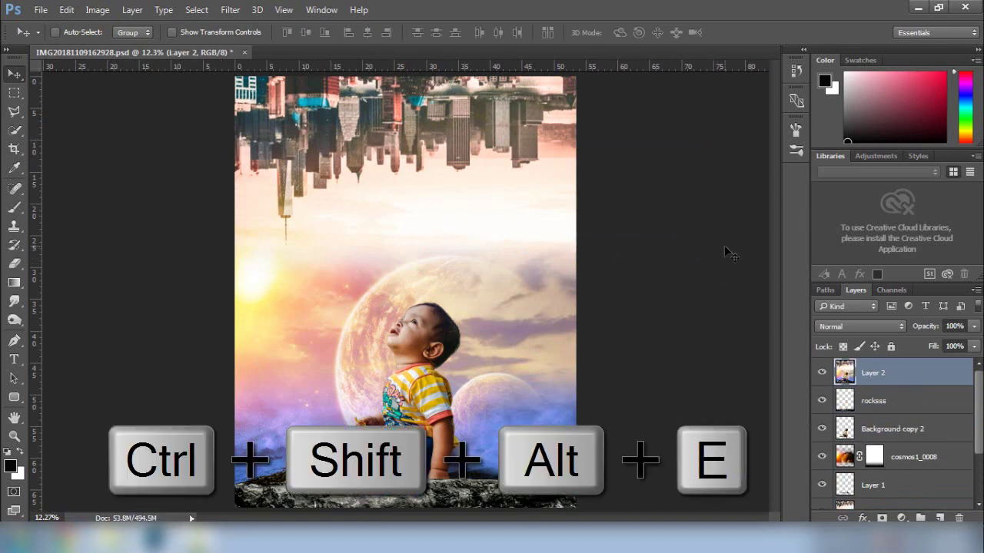
left_click(197, 9)
mouse_move(230, 9)
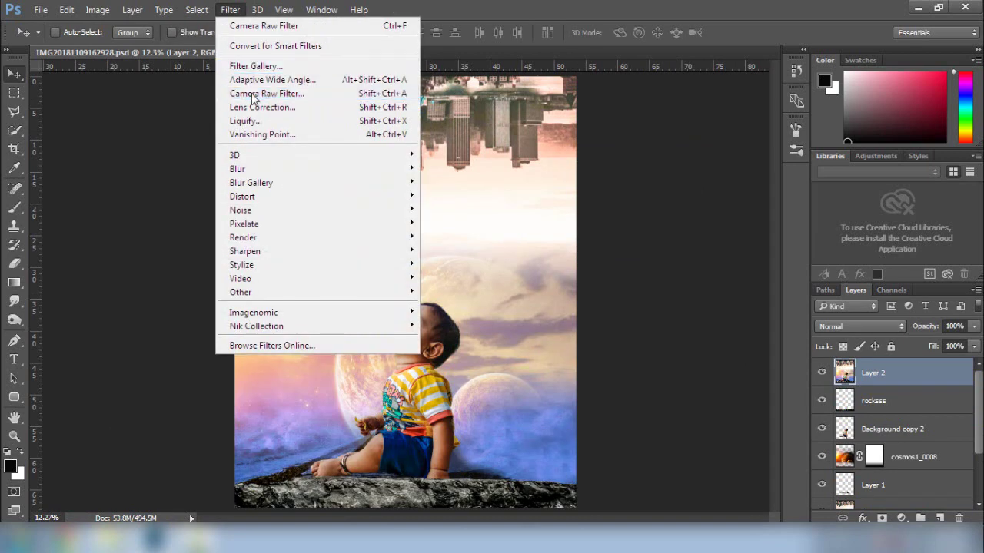
left_click(254, 93)
Set the Camera Raw basic tones to Exposure -0.30, Highlights -100, Shadows +36, Whites +8, Blacks -43 and Clarity +18
left_click(798, 297)
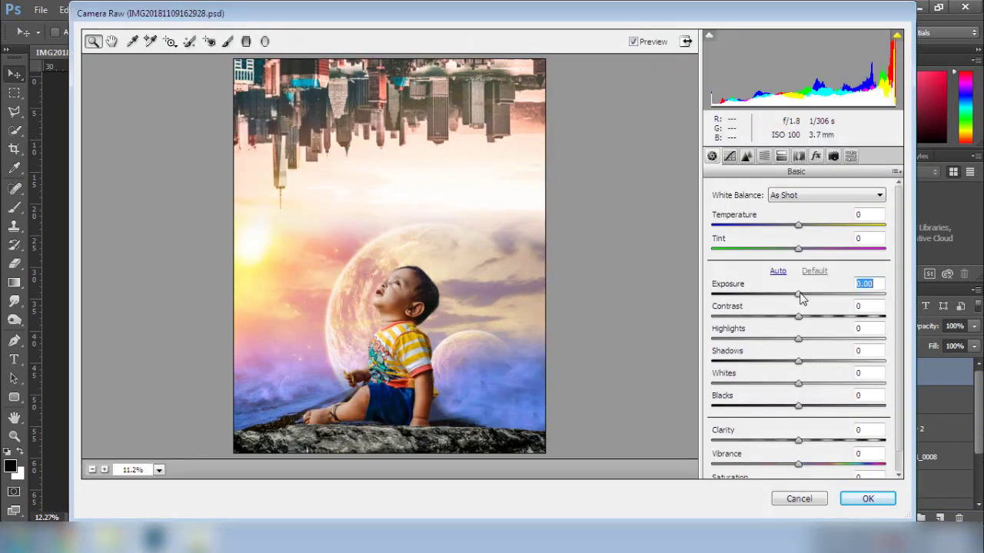
mouse_move(798, 297)
left_mouse_down()
mouse_move(783, 298)
mouse_move(793, 298)
left_mouse_up()
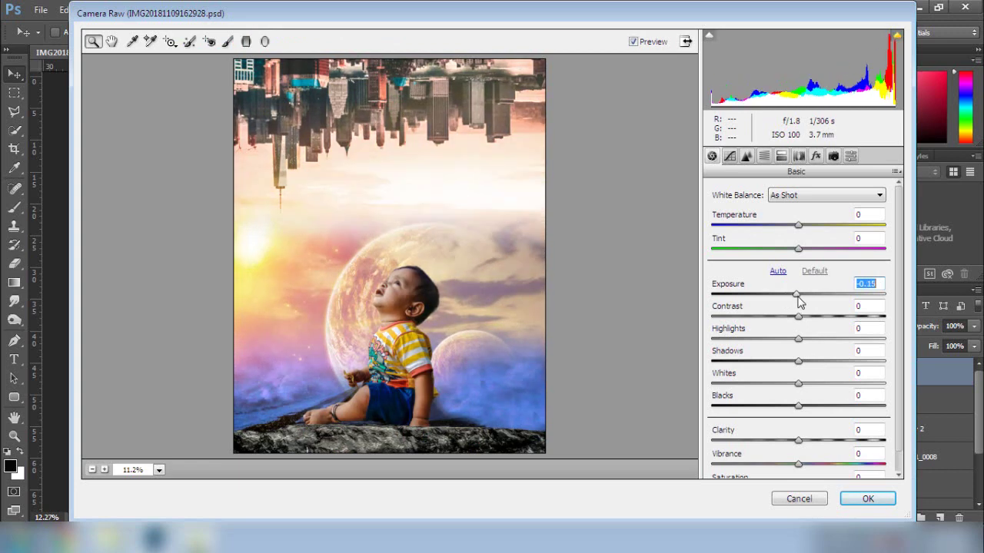
left_click_drag(799, 339, 771, 381)
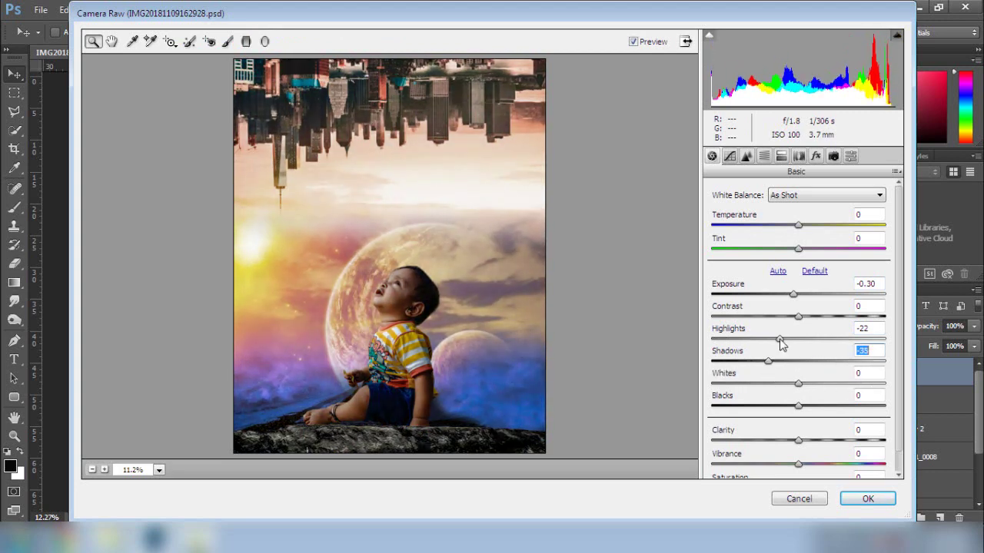
left_click_drag(779, 343, 704, 347)
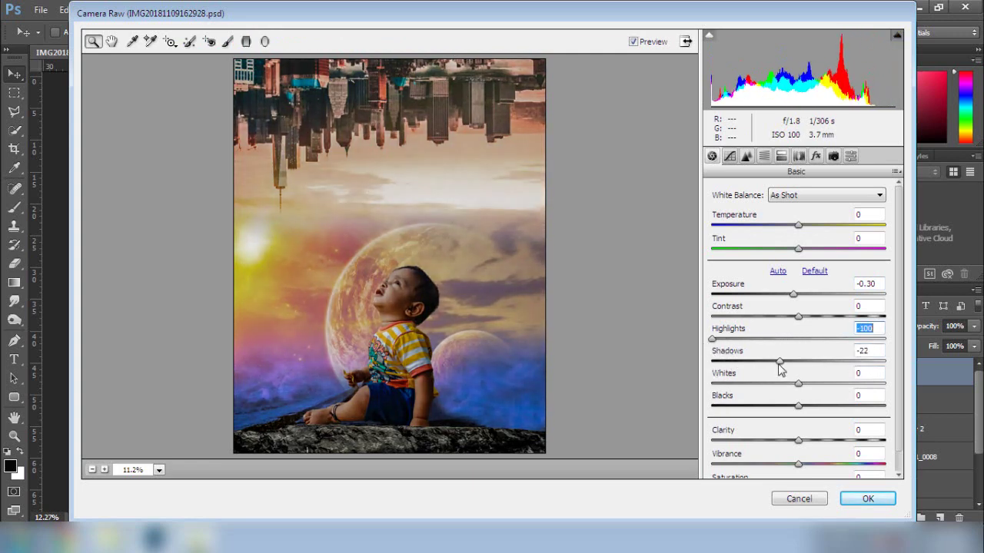
left_click_drag(778, 363, 761, 410)
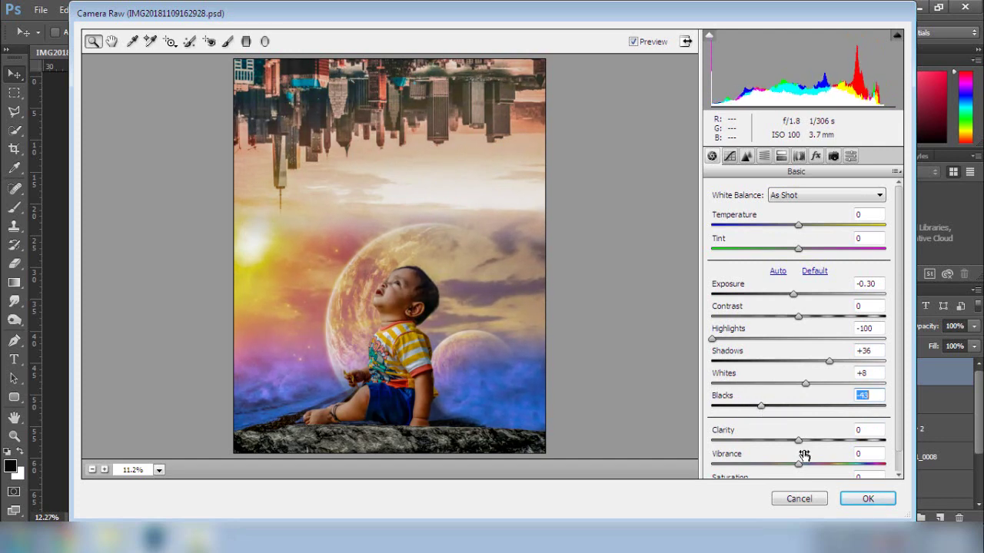
left_click_drag(799, 441, 807, 459)
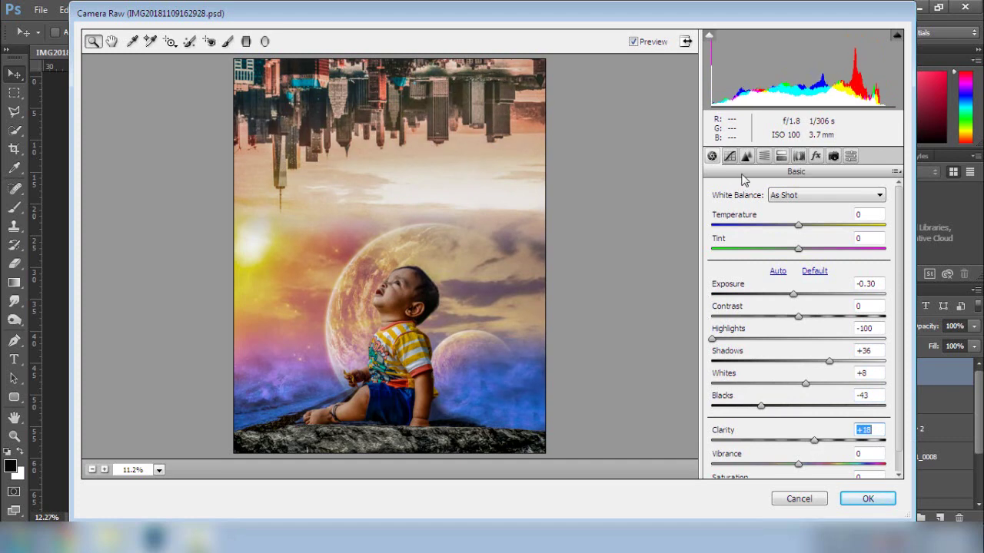
Brighten the orange tones by setting the HSL luminance of Oranges to +8
left_click(764, 156)
left_click(797, 211)
left_click_drag(802, 281, 813, 308)
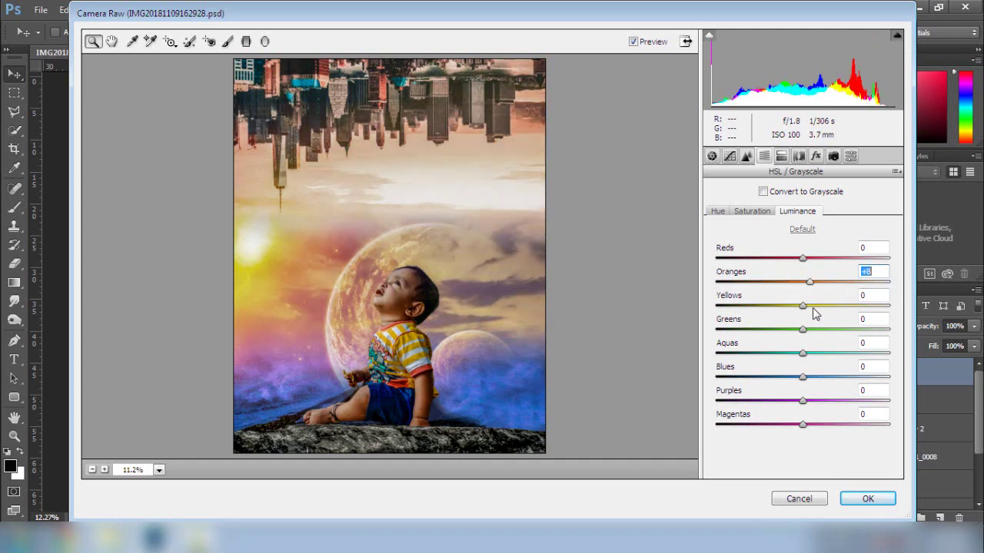
Set the HSL saturation to Reds +27, Yellows +11, Greens +52, Aquas +63, Blues -3, Purples +51 and Magentas +23
left_click(751, 211)
left_click_drag(802, 259, 826, 265)
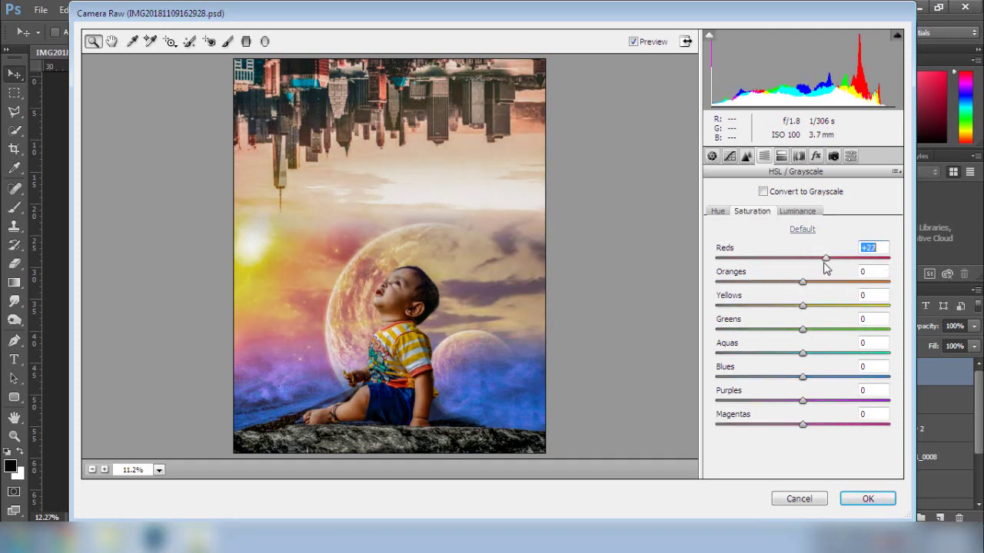
left_click_drag(803, 306, 847, 341)
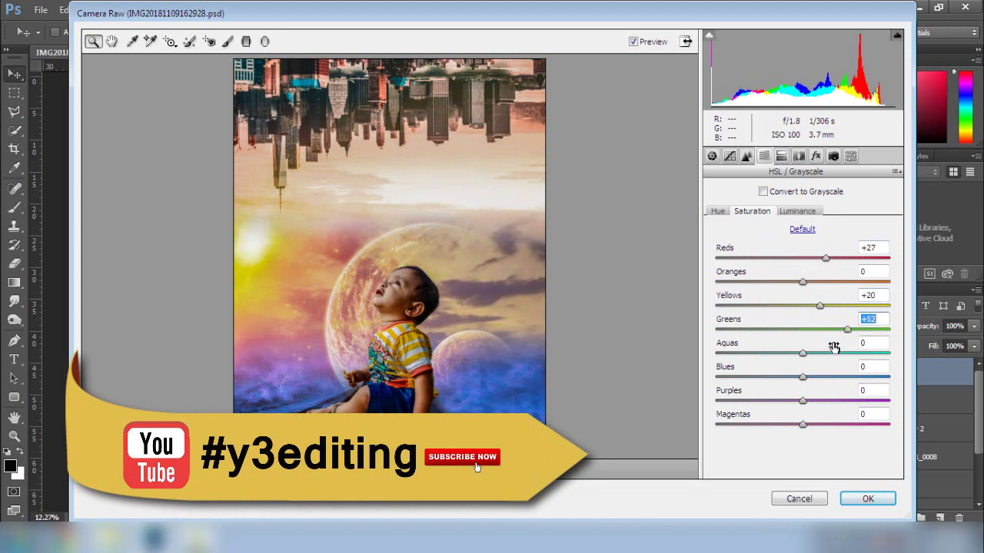
left_click_drag(819, 306, 810, 308)
left_click_drag(804, 353, 847, 402)
left_click_drag(803, 425, 861, 428)
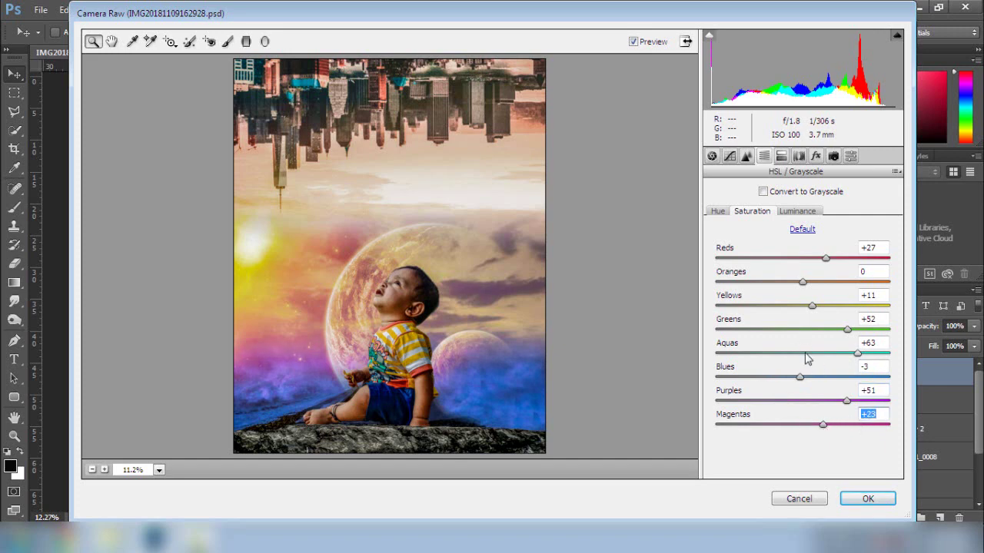
Shift the yellow tones toward orange by setting the HSL hue of Yellows to -15
left_click(718, 211)
left_click_drag(802, 310, 887, 333)
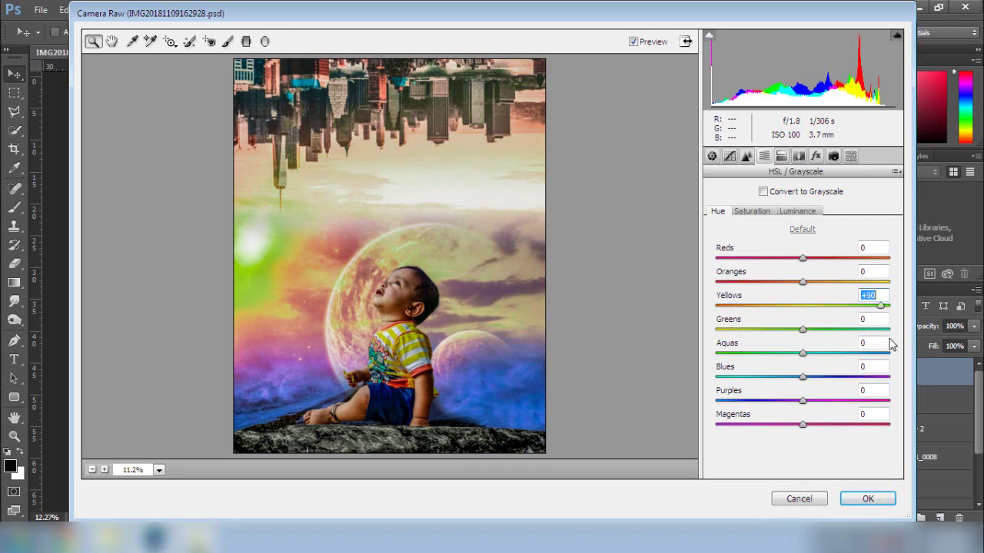
key("ctrl+z")
mouse_move(805, 307)
left_mouse_down()
mouse_move(749, 310)
mouse_move(798, 319)
left_mouse_up()
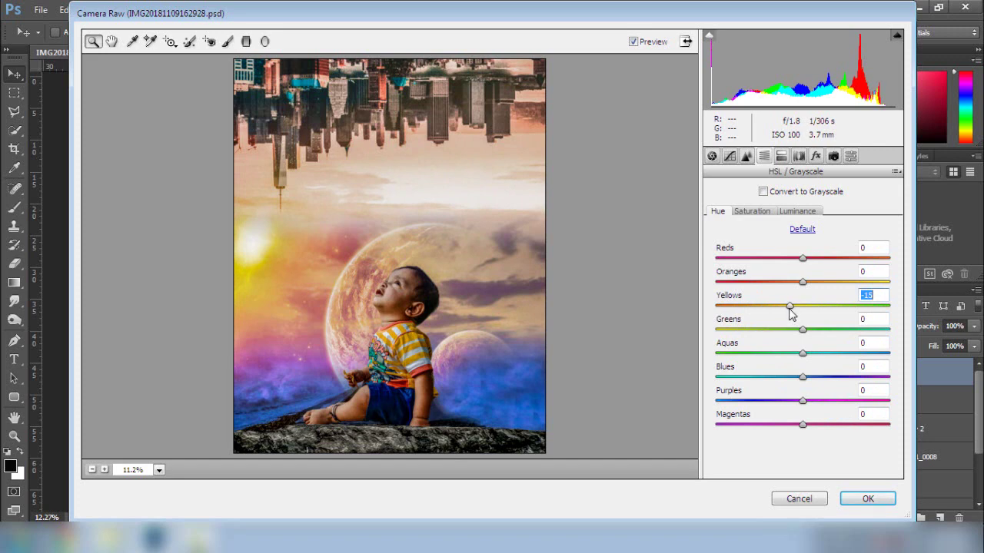
Calibrate the camera colors with Blue Primary saturation -8, Green Primary saturation +14 and hue -2, and adjust the Red Primary saturation
left_click(833, 156)
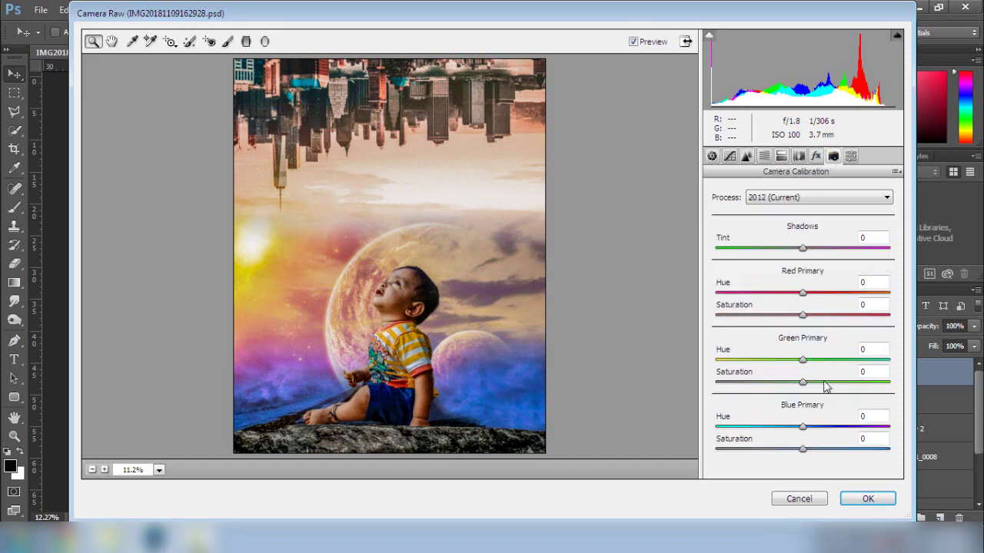
mouse_move(802, 452)
left_mouse_down()
mouse_move(839, 452)
mouse_move(800, 451)
mouse_move(861, 432)
mouse_move(792, 434)
mouse_move(813, 439)
mouse_move(807, 446)
left_mouse_up()
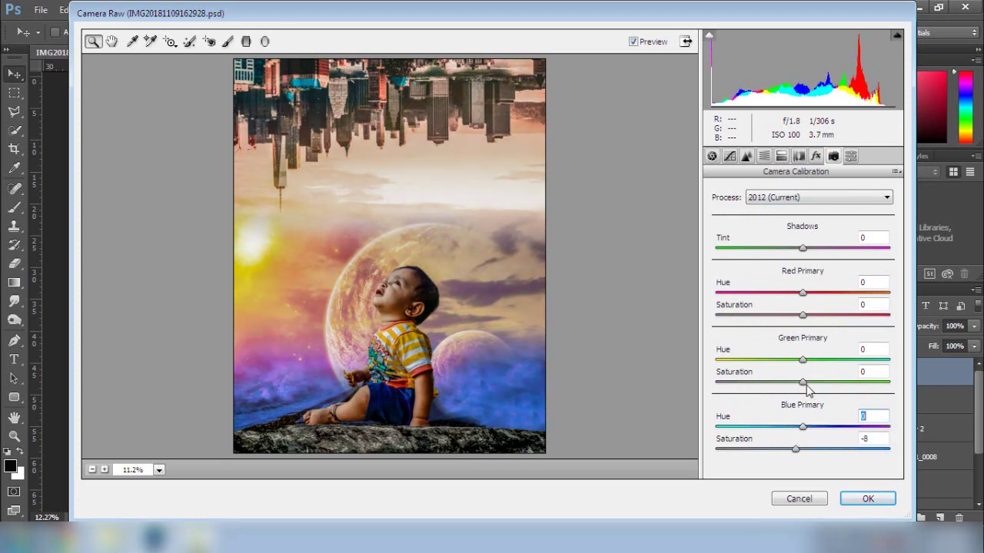
left_click_drag(806, 386, 834, 397)
left_click_drag(802, 359, 816, 378)
key("Down")
key("Down")
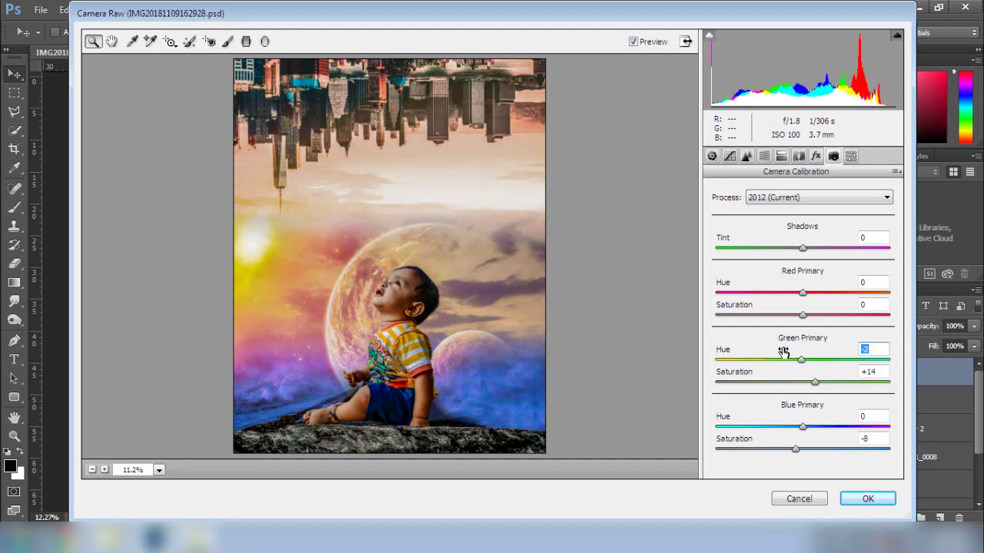
mouse_move(803, 315)
left_mouse_down()
mouse_move(861, 317)
mouse_move(806, 315)
left_mouse_up()
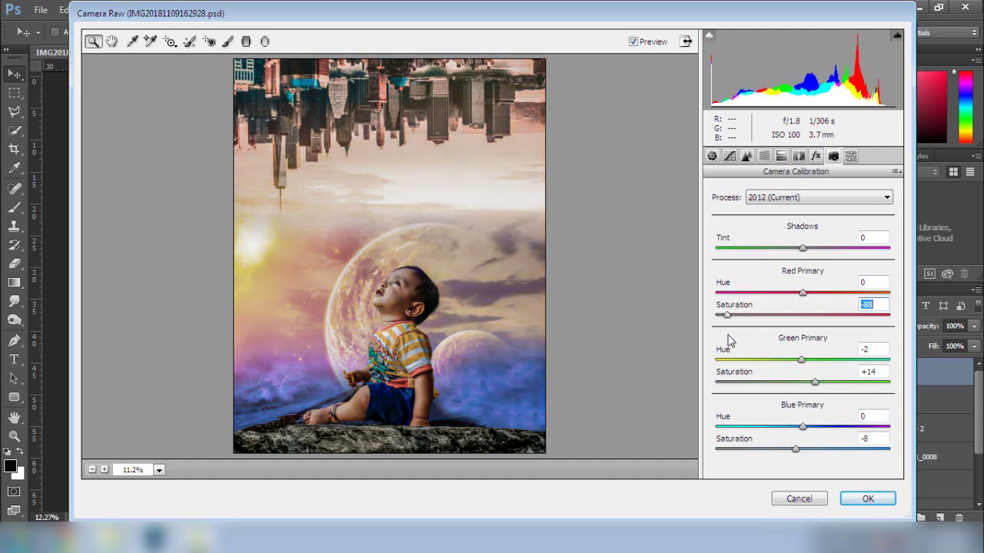
left_click(800, 314)
Darken the image edges with a slight negative post-crop vignette in Highlight Priority style and apply the Camera Raw Filter
left_click(815, 156)
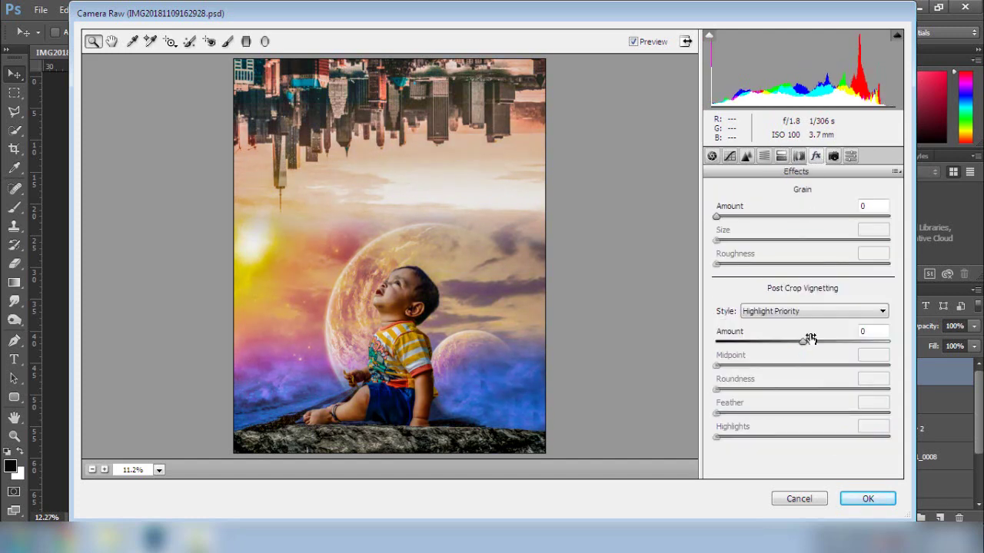
left_click_drag(805, 341, 780, 346)
left_click(869, 500)
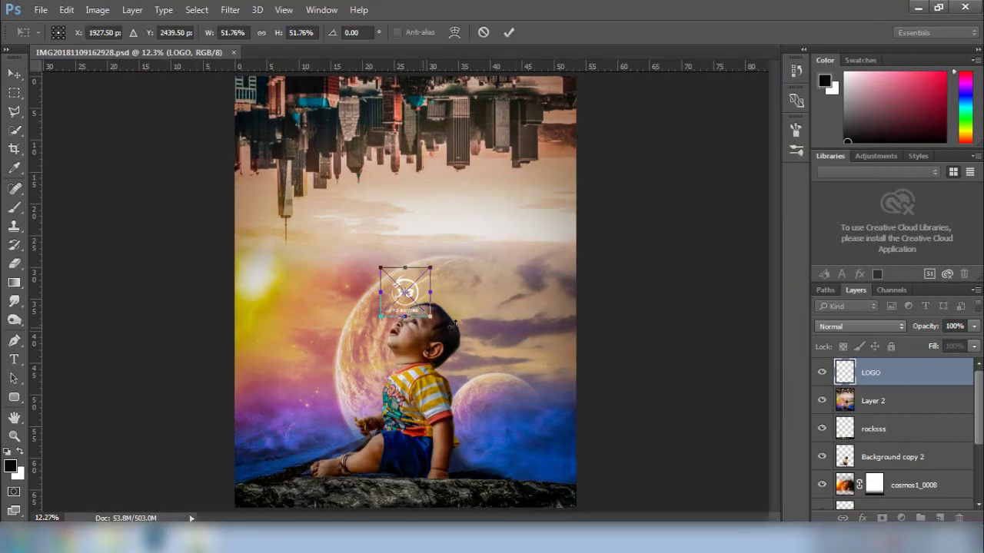
Place the LOGO image at 51.76% scale and move it onto the rock in the picture's lower-right corner
key("Return")
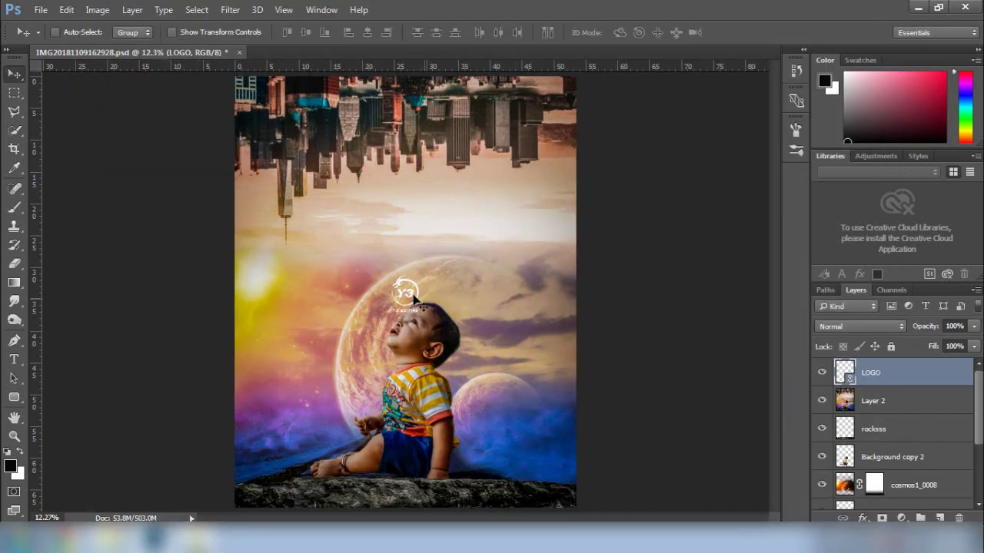
left_click_drag(407, 285, 559, 471)
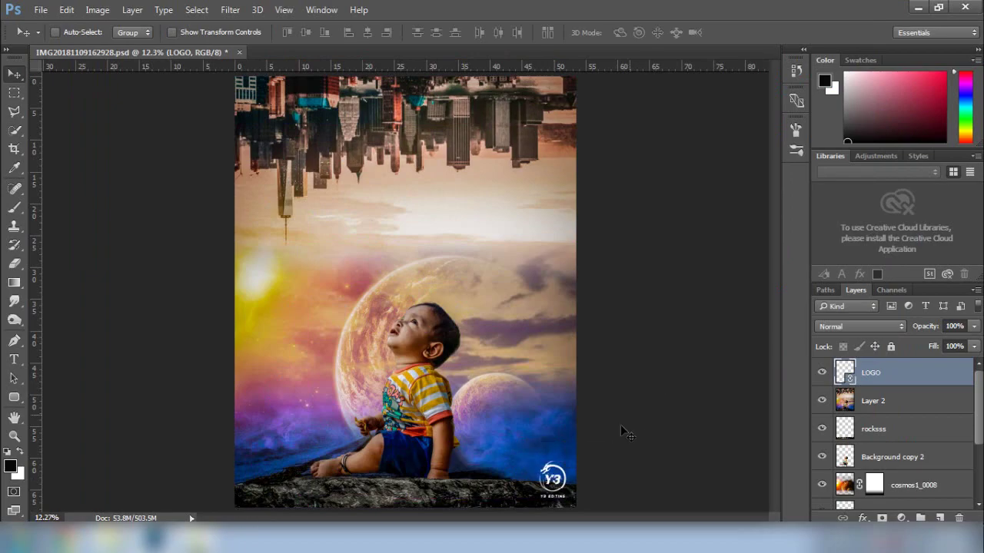